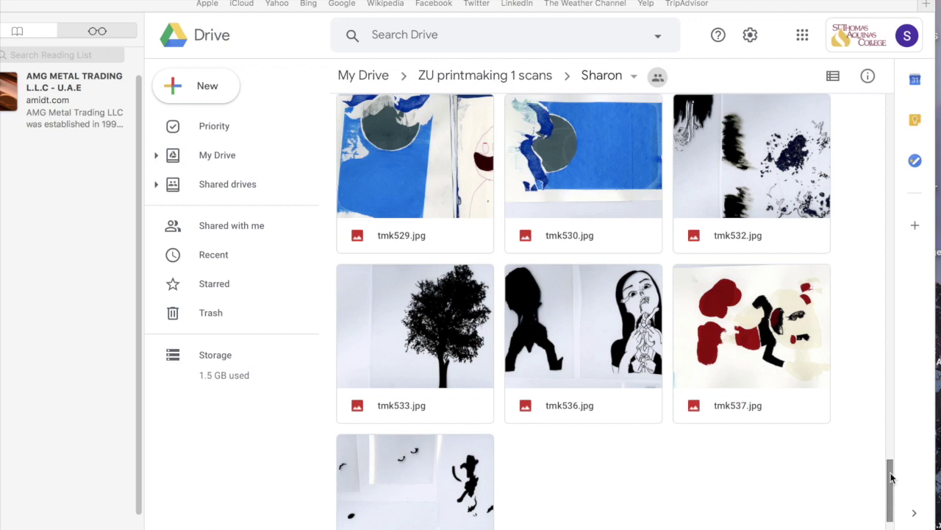
Step: Browse the scanned prints in the shared ZU printmaking 1 scans folder
click(889, 472)
drag(893, 487, 825, 487)
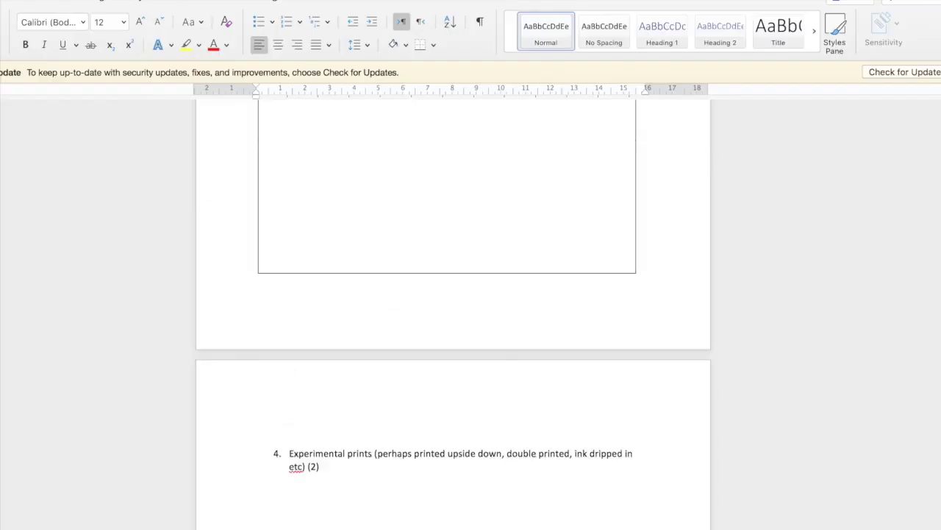
Step: Switch to the Word submission template and examine its statement prompt and the image sections from papercut test print to experimental prints
scroll(934, 221, up, 15)
scroll(917, 125, down, 3)
scroll(917, 134, down, 1)
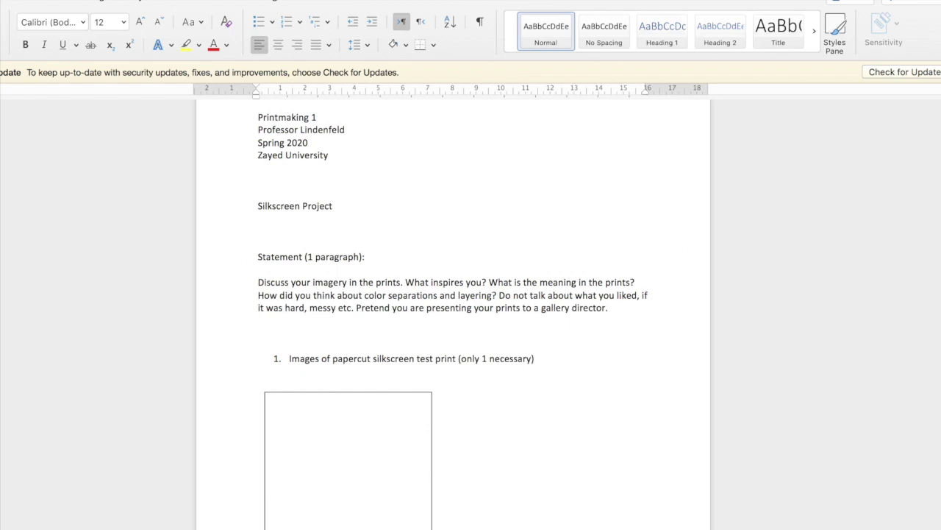
scroll(937, 137, down, 3)
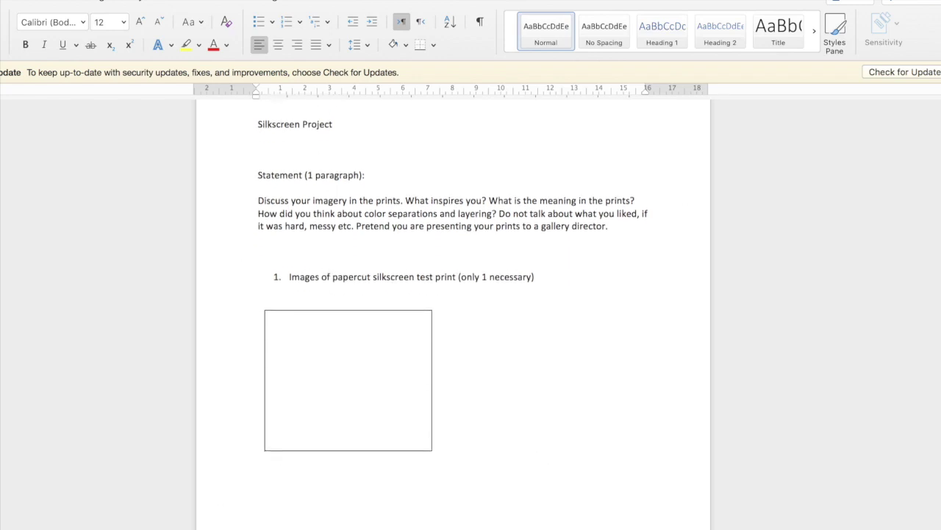
scroll(453, 294, down, 2)
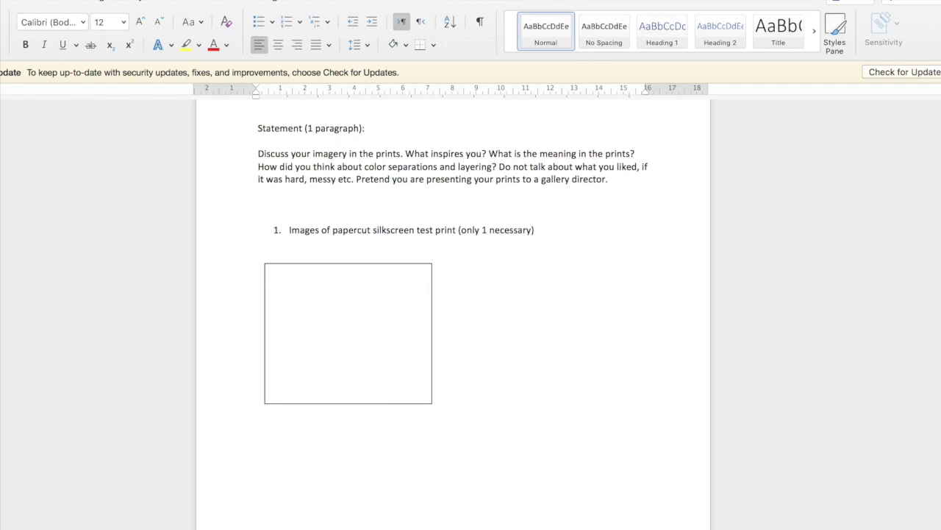
scroll(938, 202, down, 10)
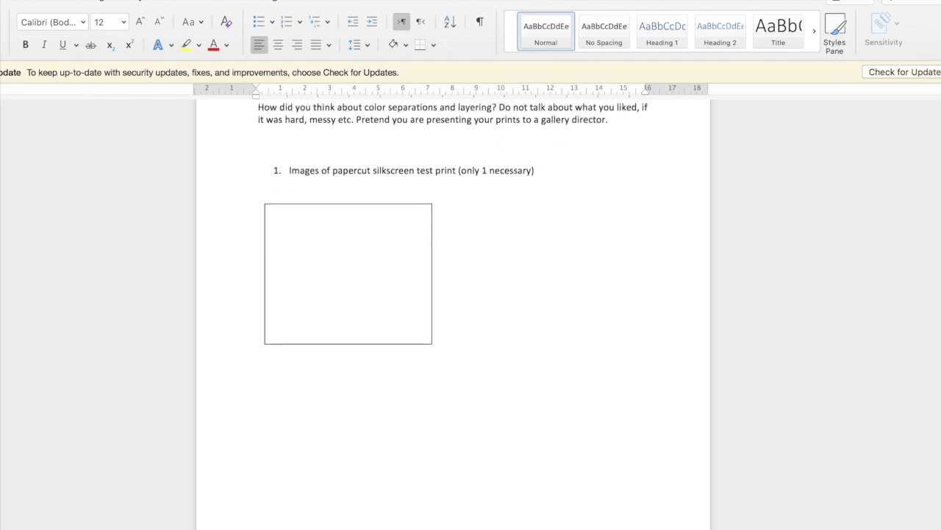
scroll(938, 201, up, 10)
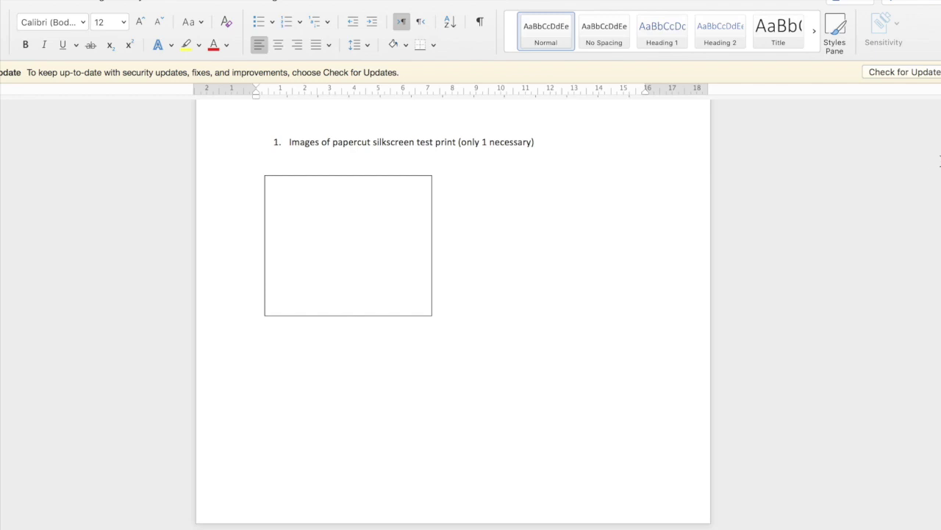
scroll(453, 324, down, 10)
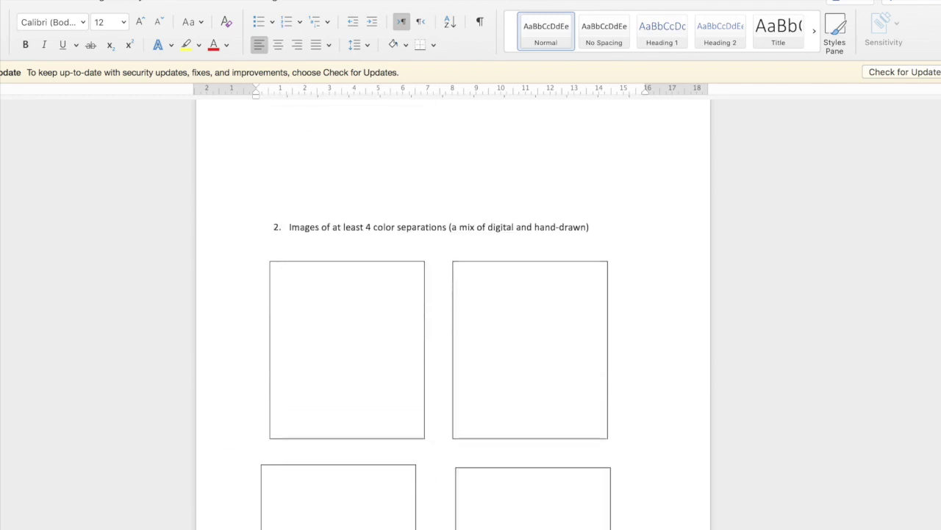
scroll(940, 229, down, 2)
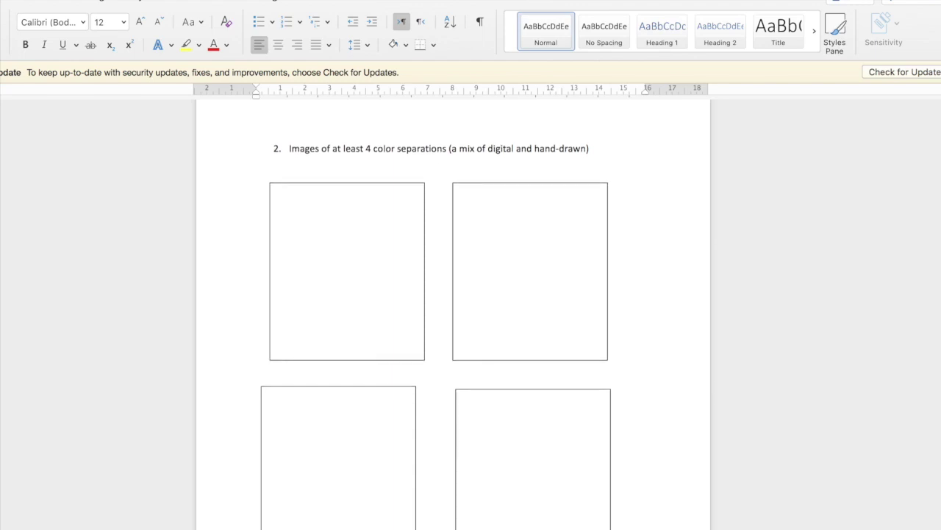
scroll(940, 302, down, 15)
scroll(940, 302, down, 10)
scroll(936, 329, down, 15)
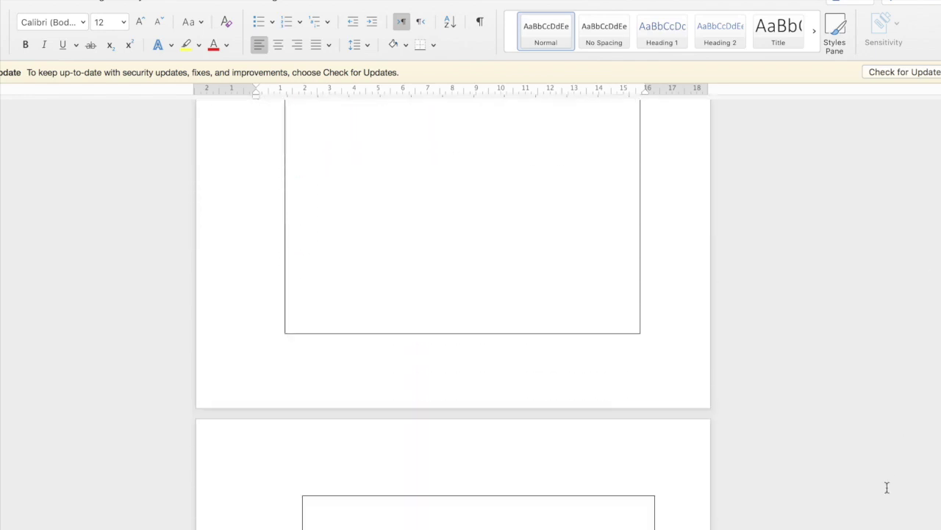
scroll(887, 488, down, 6)
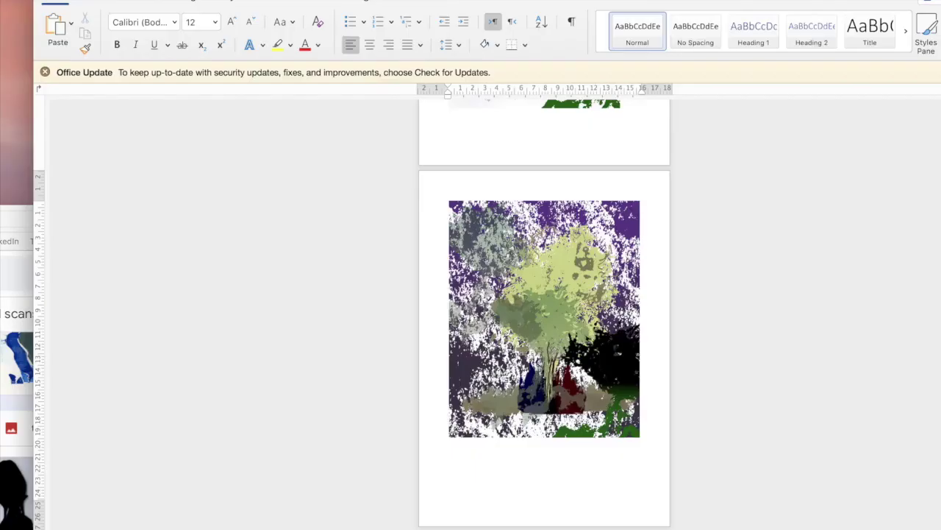
Step: Examine the completed silkscreen submission example from the test print through the experimental prints, and close the document
scroll(451, 316, up, 10)
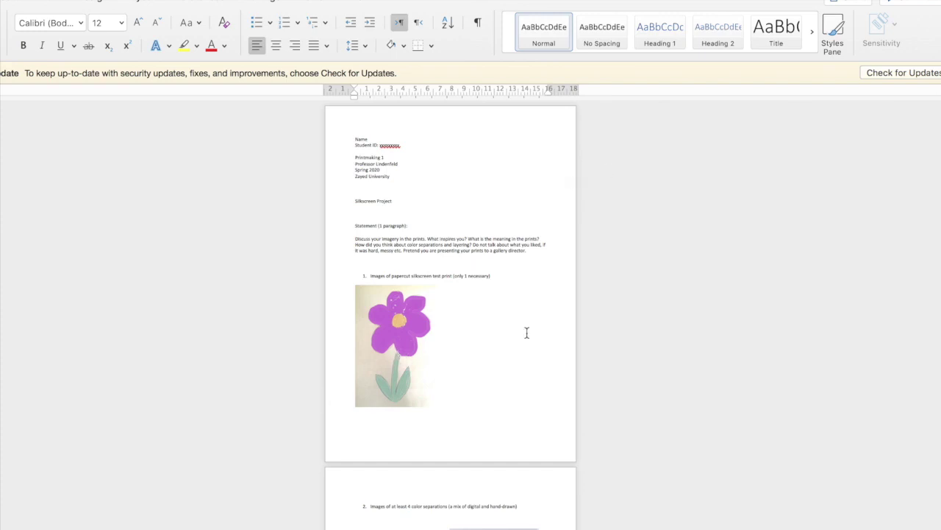
scroll(937, 224, down, 8)
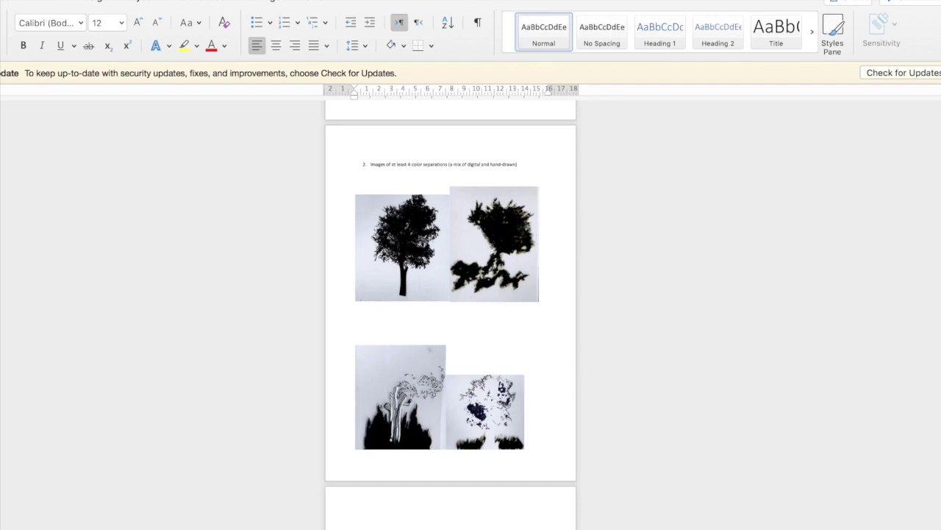
scroll(482, 291, down, 10)
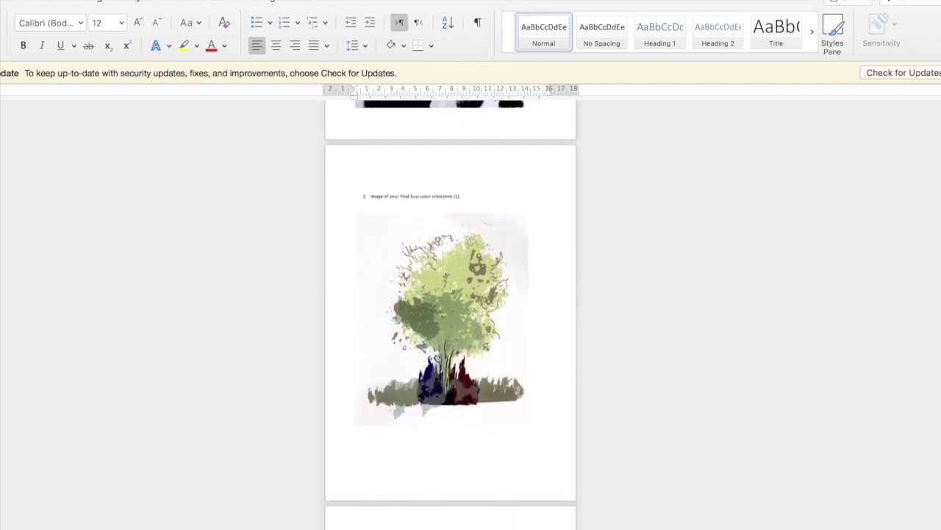
scroll(451, 302, down, 3)
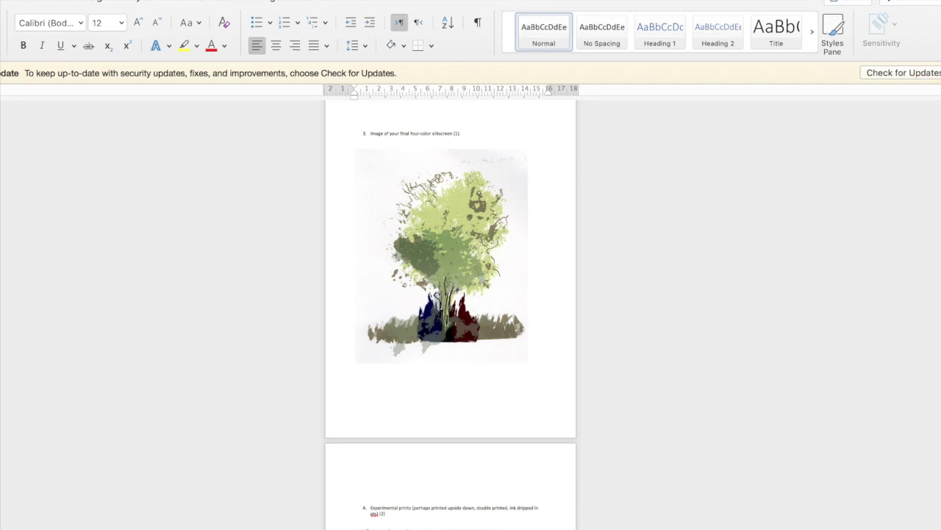
scroll(451, 309, down, 15)
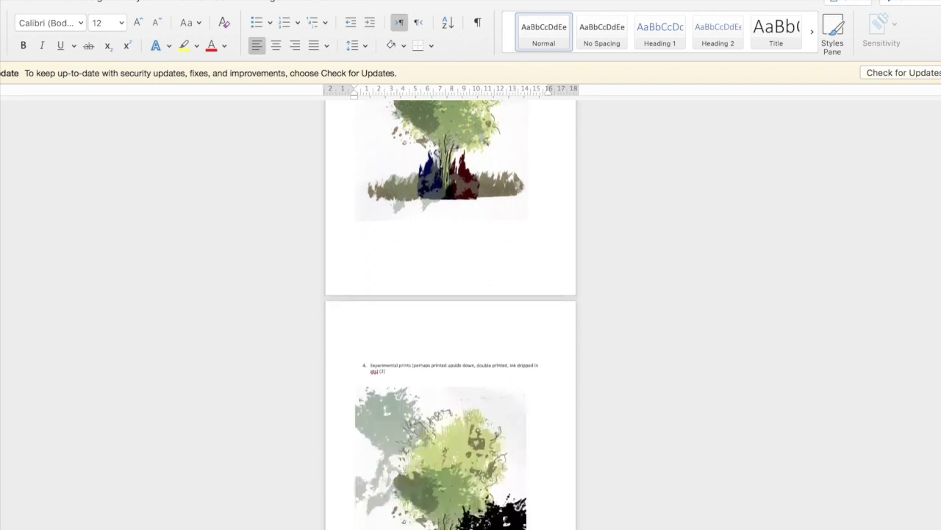
scroll(940, 372, down, 15)
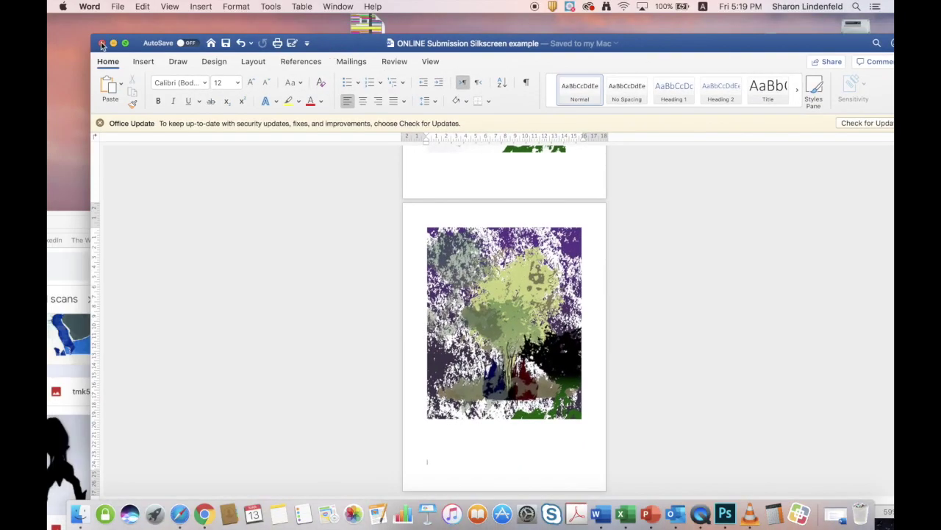
click(102, 40)
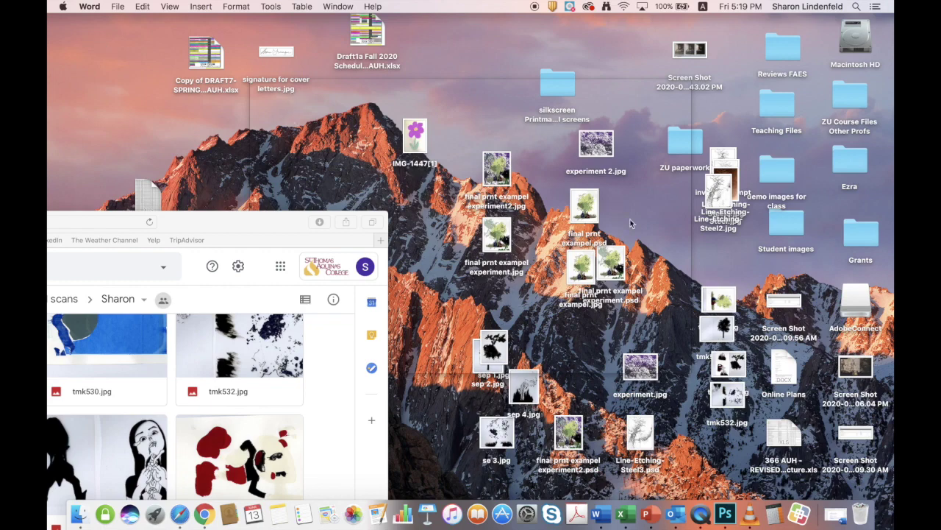
Step: Switch to Photoshop by opening the tmk491.jpg scan from the desktop, with the whole image in view
drag(263, 224, 273, 177)
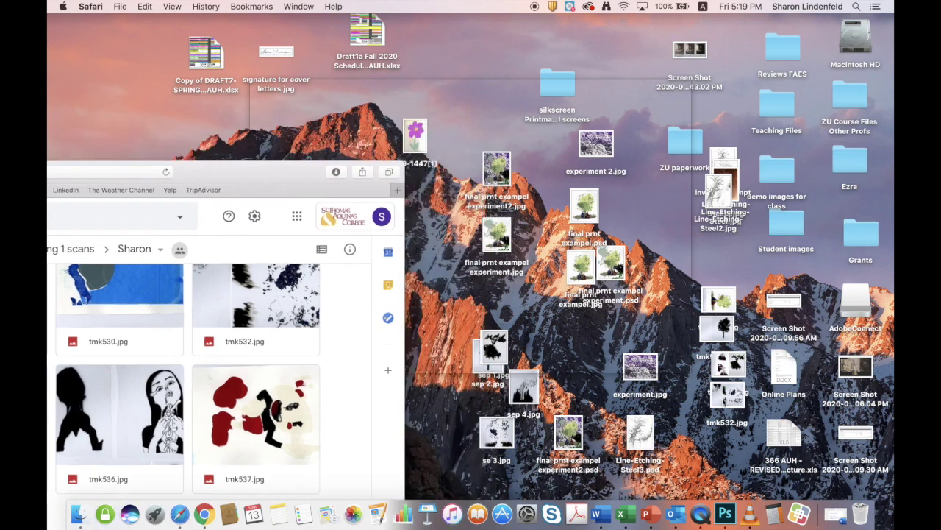
drag(725, 303, 728, 513)
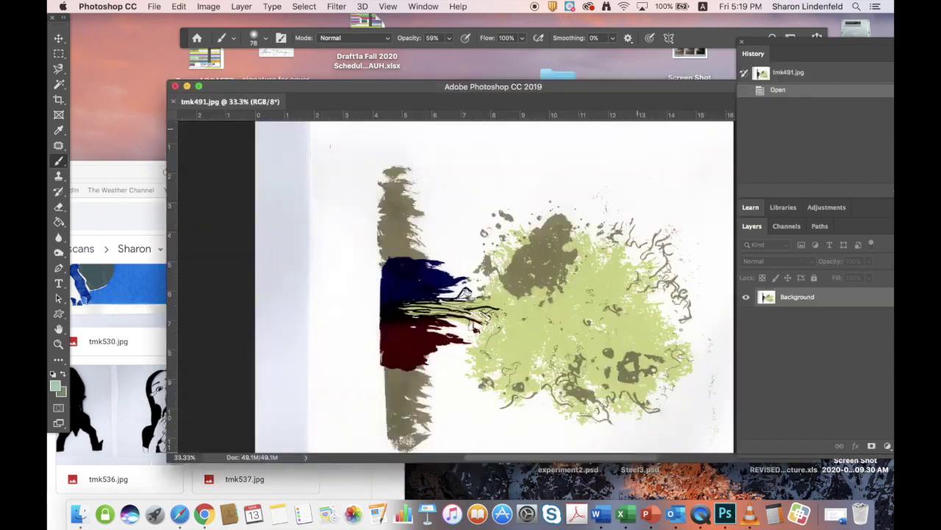
drag(596, 83, 521, 62)
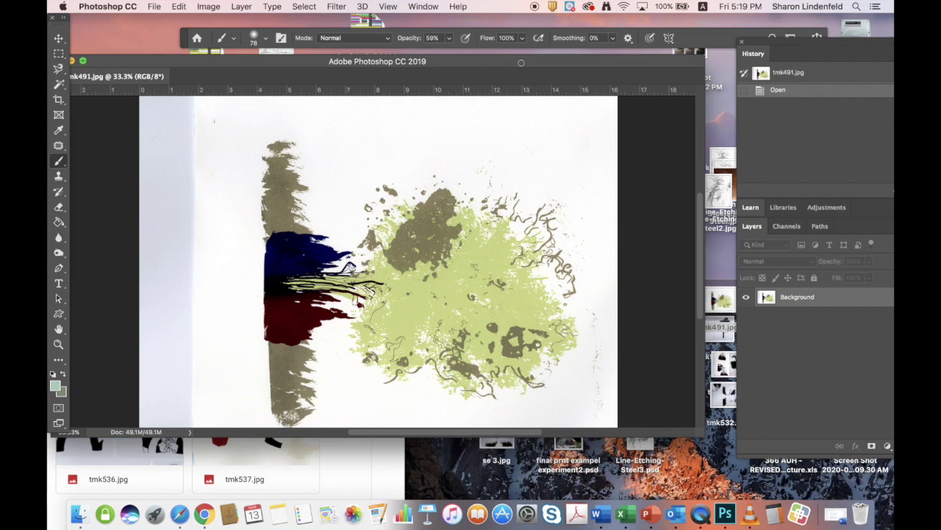
key(super+minus)
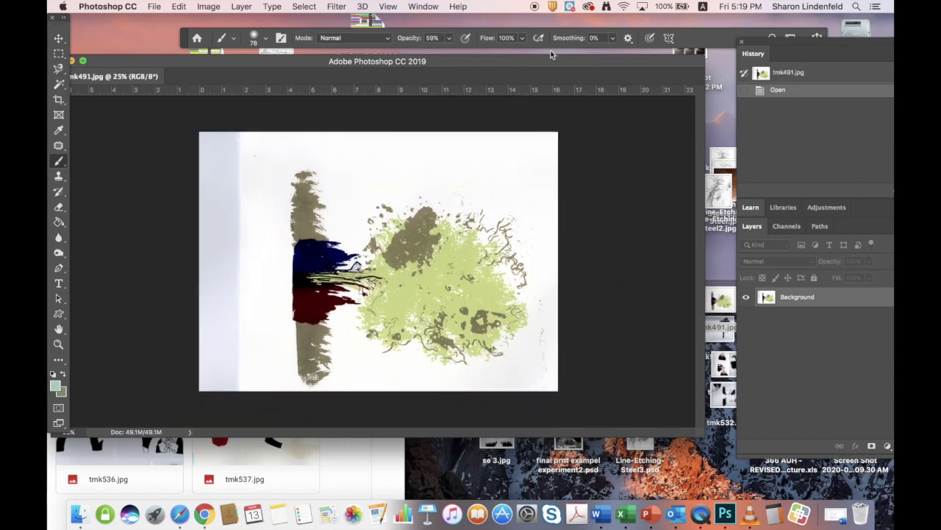
Step: Move the image window and panels clear of the desktop scans and open tmk490.jpg as a second document
double_click(639, 63)
drag(639, 62, 561, 67)
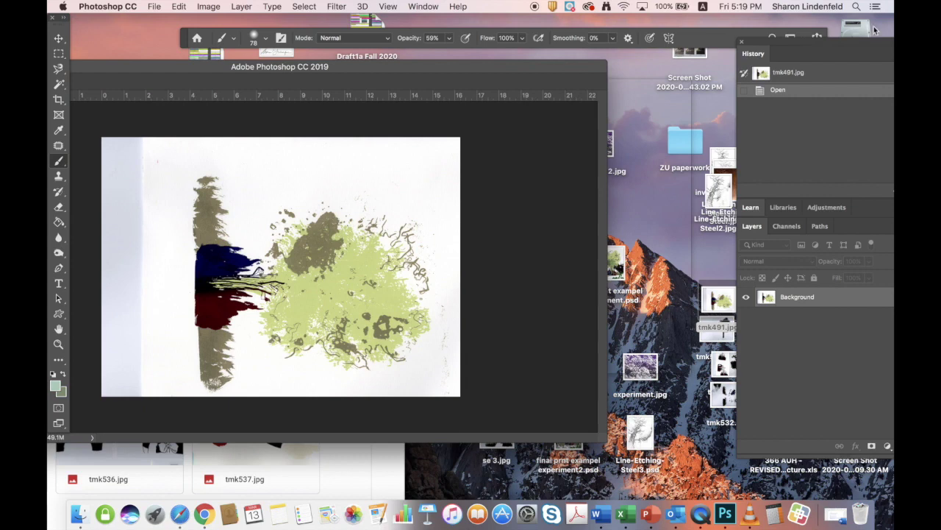
drag(829, 41, 882, 44)
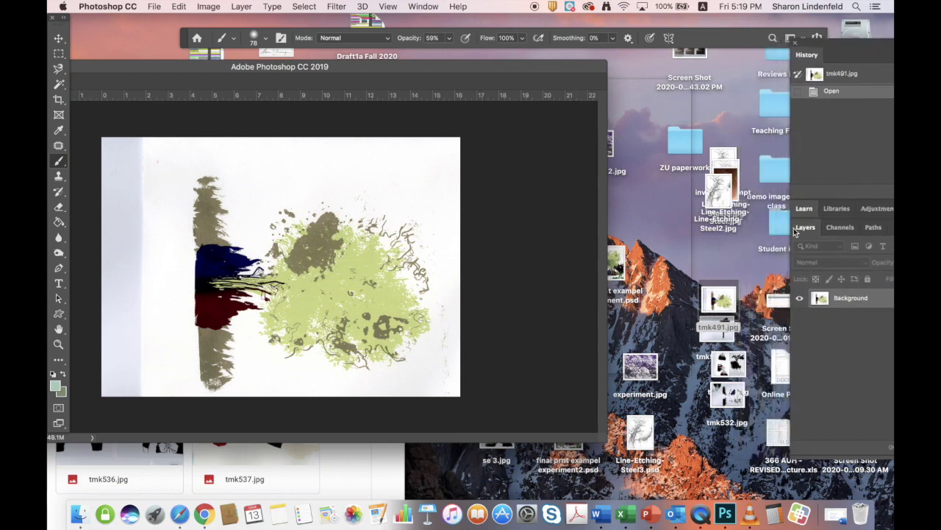
drag(734, 354, 729, 512)
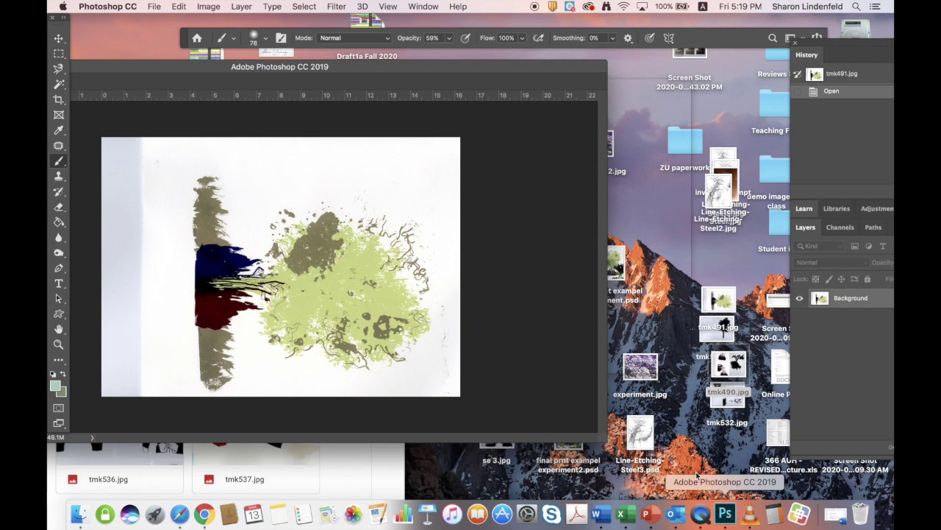
drag(390, 63, 390, 63)
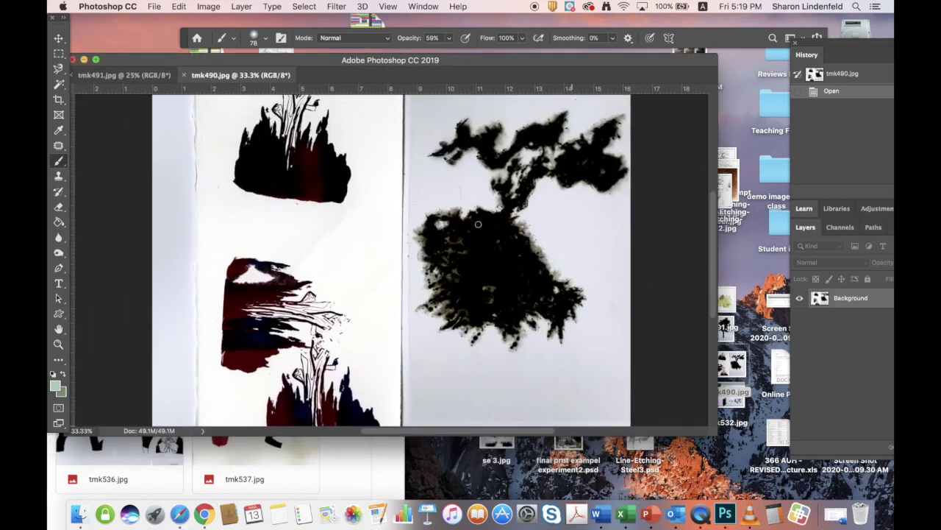
Step: Rotate the tmk491.jpg canvas 90° counter clockwise so the tree stands upright
click(125, 76)
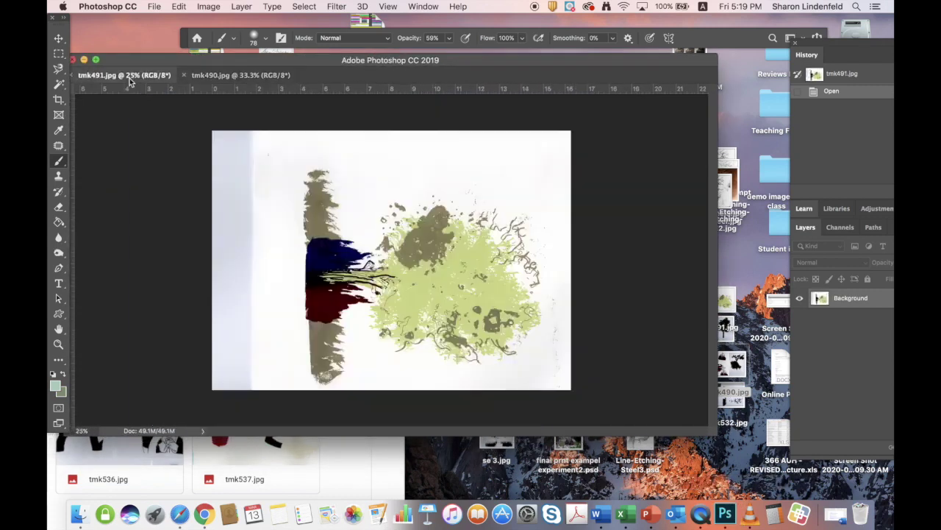
click(208, 7)
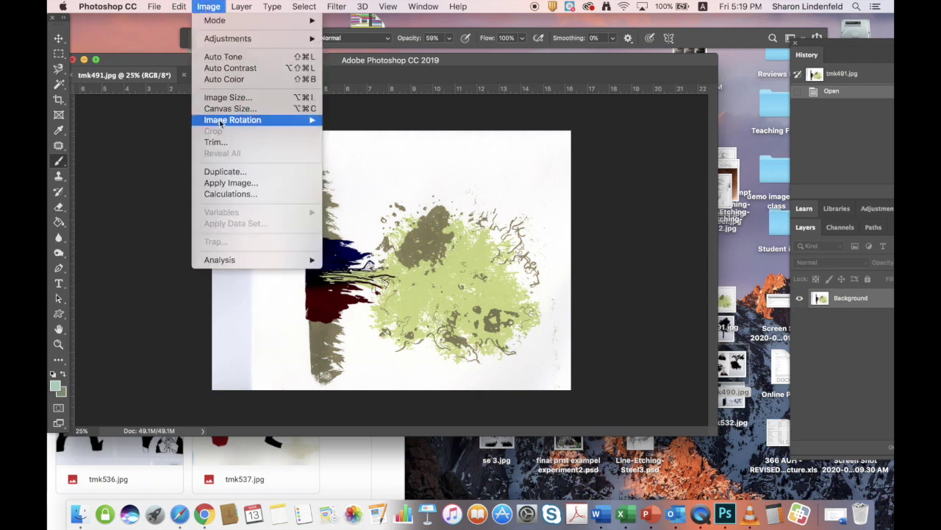
mouse_move(220, 123)
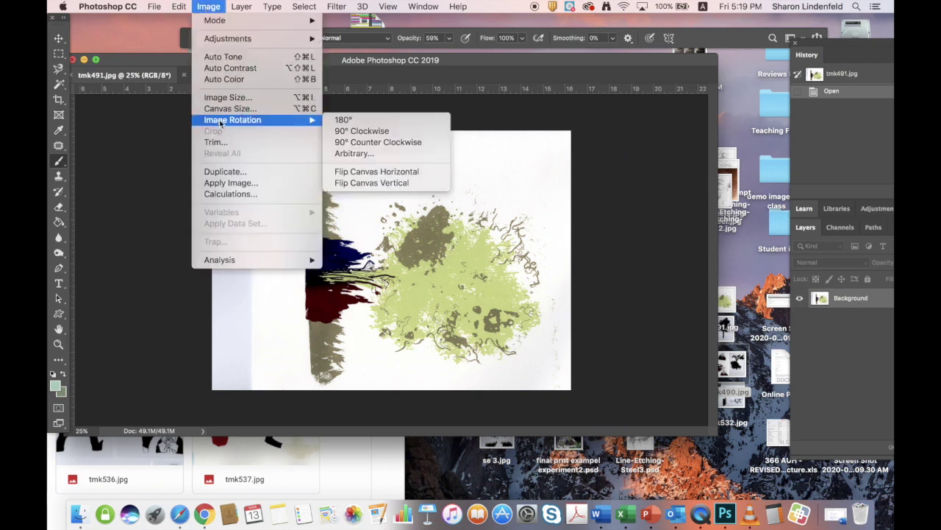
click(343, 143)
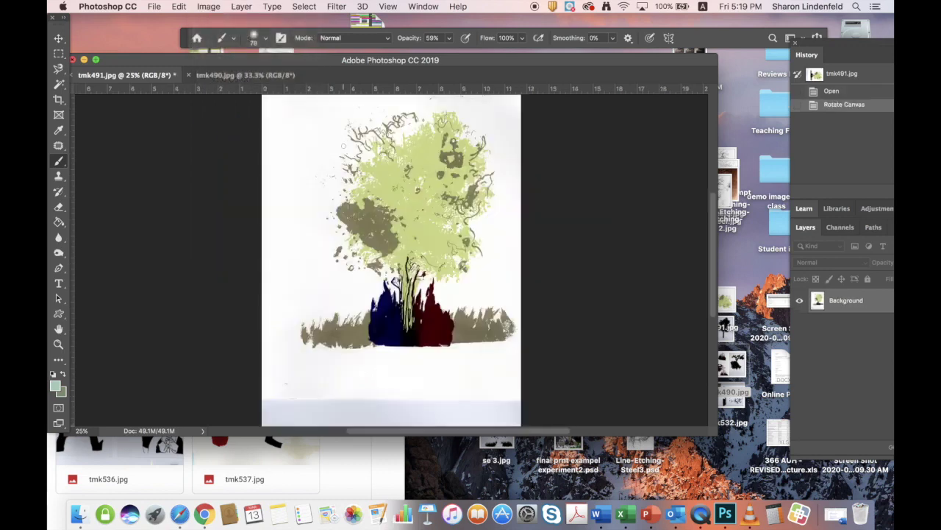
Step: Crop tmk491.jpg to a rectangular marquee around the tree print, excluding the grey scan strip, and deselect
key(super+minus)
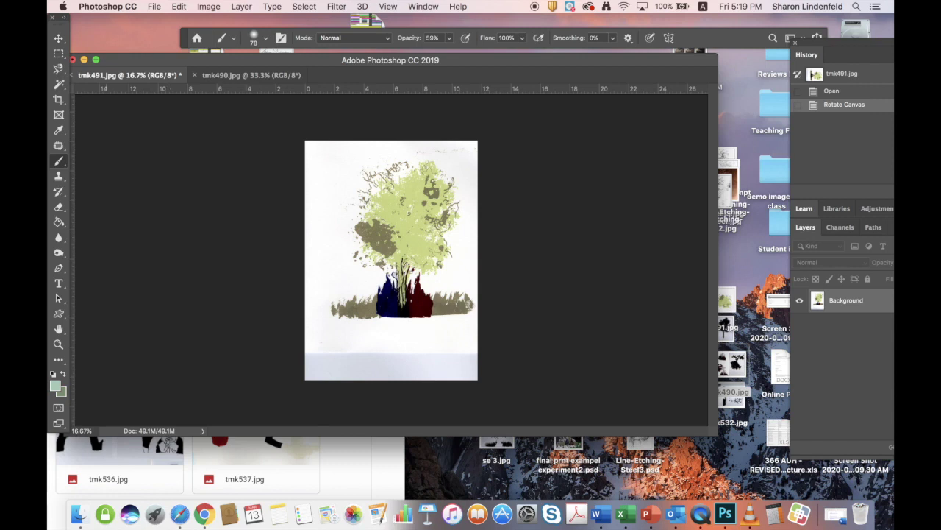
click(60, 56)
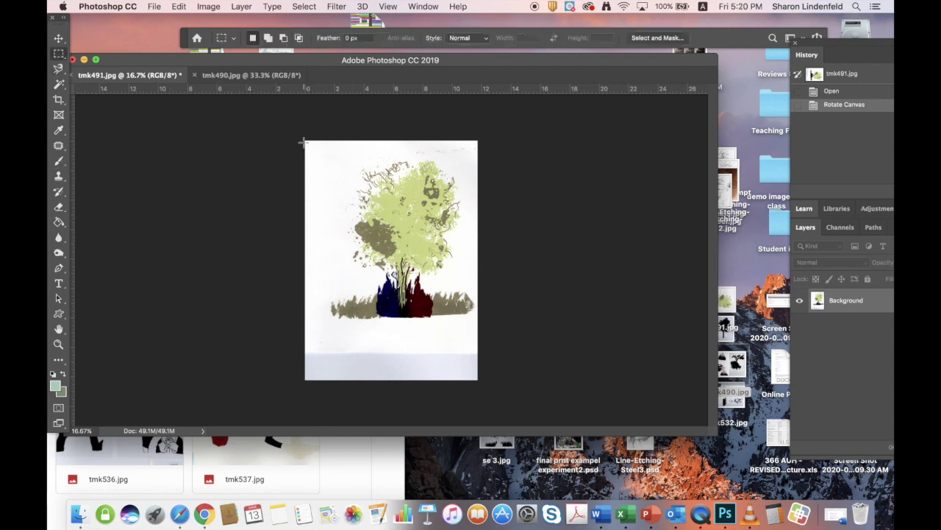
drag(321, 148, 484, 340)
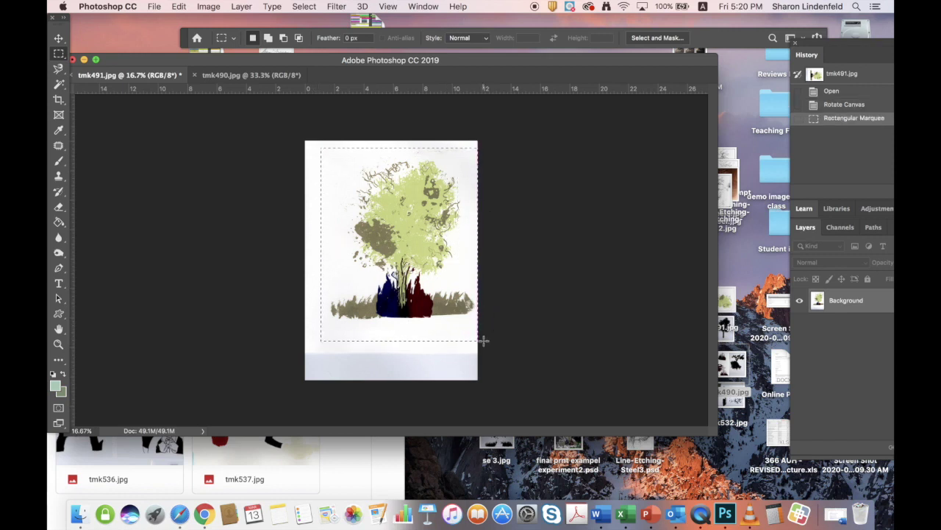
click(215, 6)
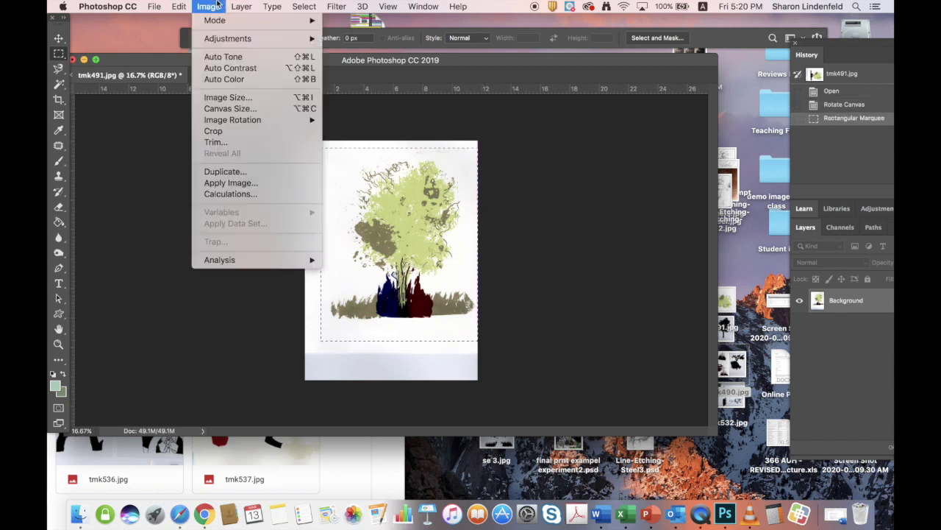
click(224, 137)
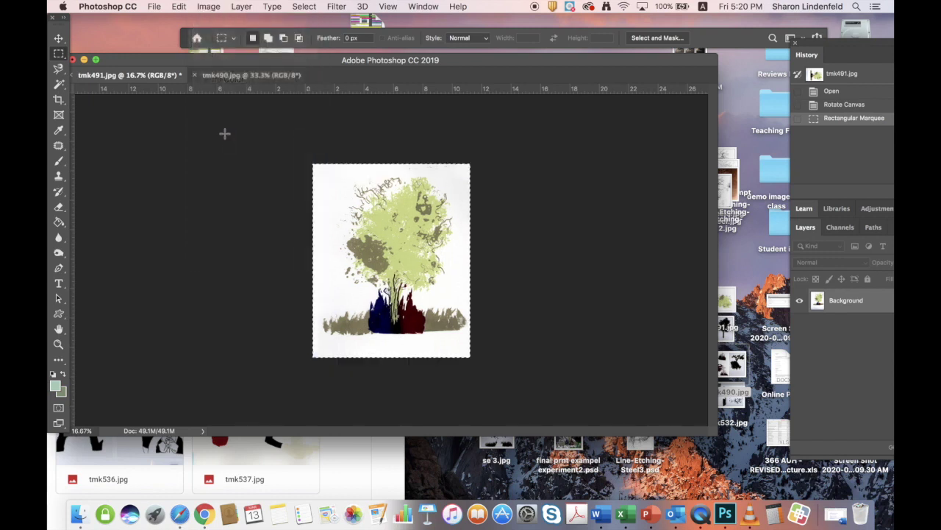
click(525, 225)
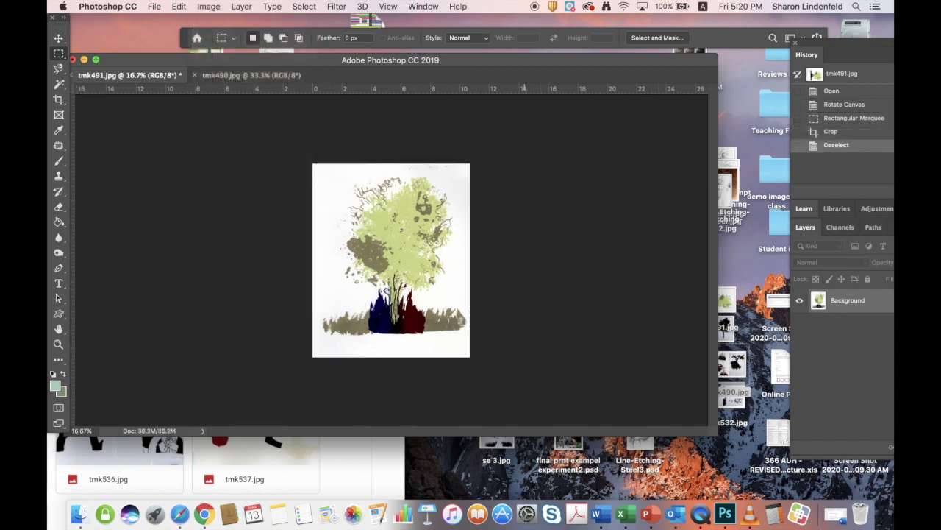
Step: Copy a rectangular marquee around the black tree separation in tmk490.jpg and paste it as a new layer in tmk491.jpg
click(245, 75)
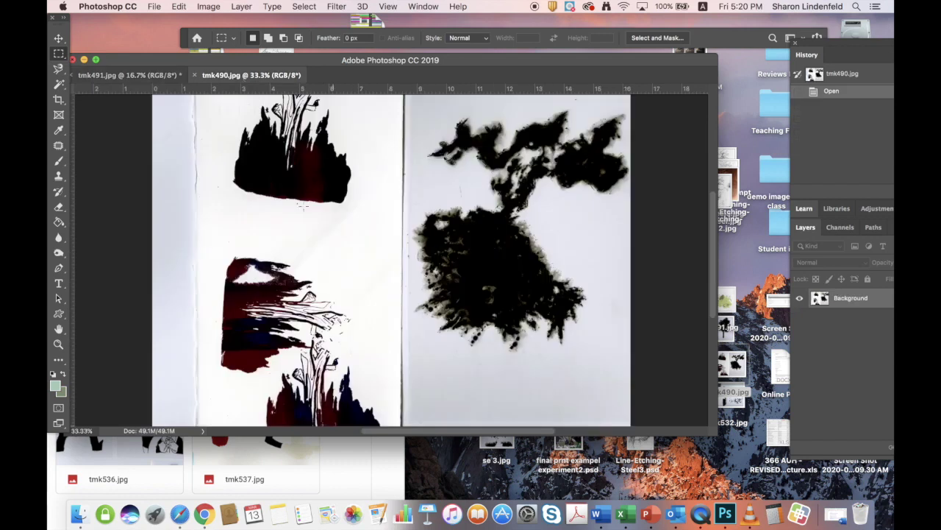
key(super+minus)
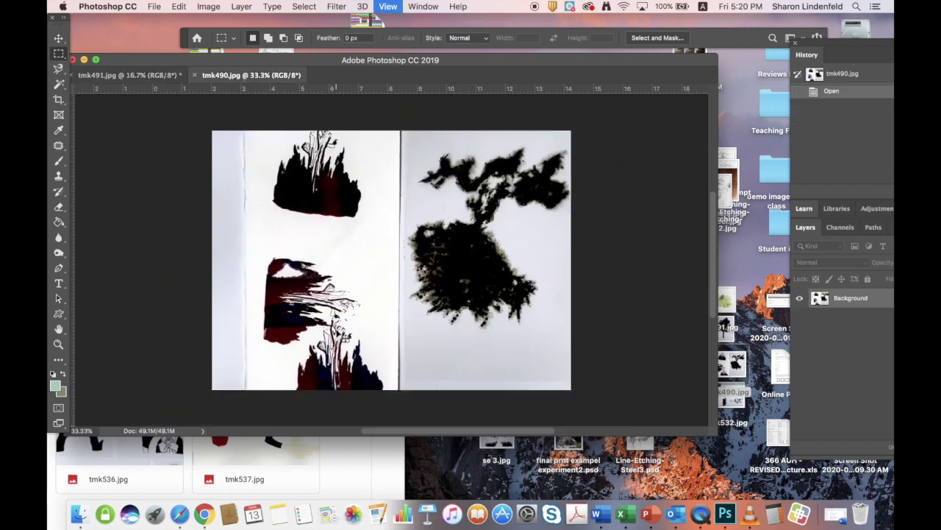
drag(406, 129, 571, 347)
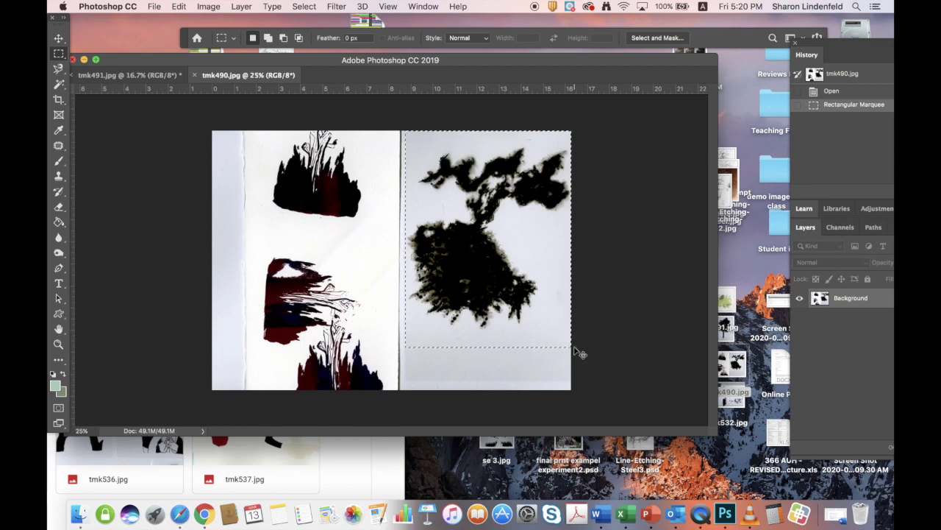
click(117, 75)
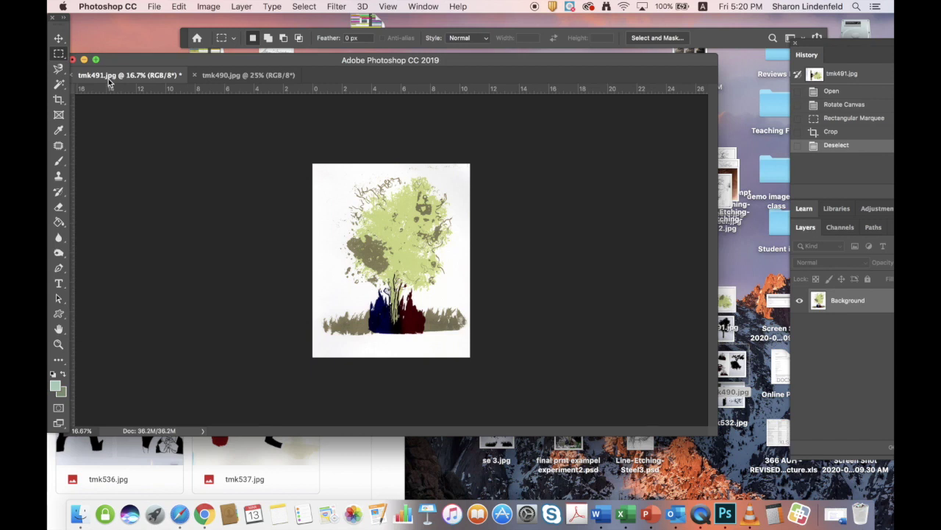
key(cmd+v)
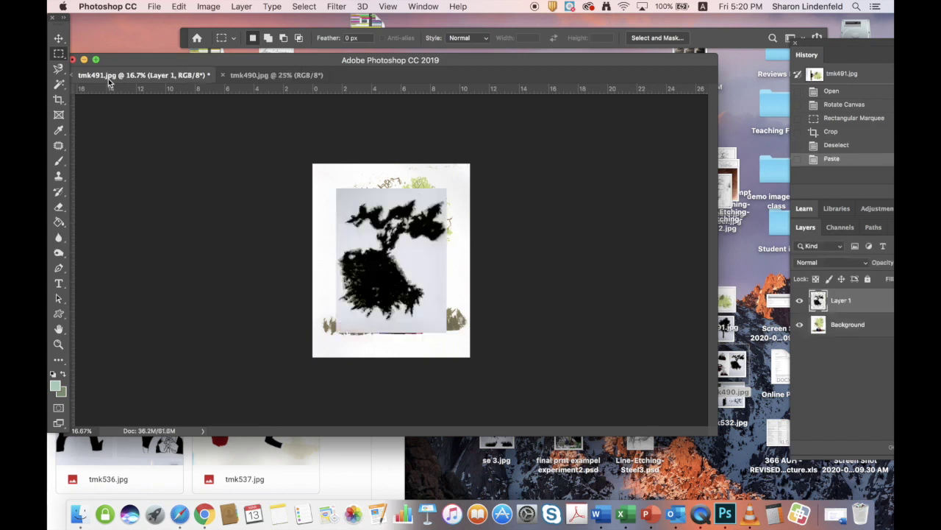
click(177, 6)
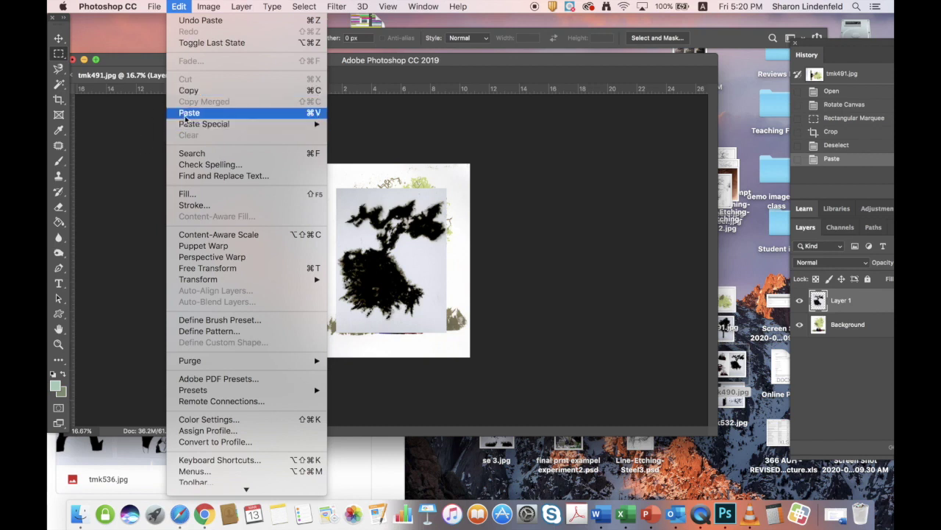
click(137, 147)
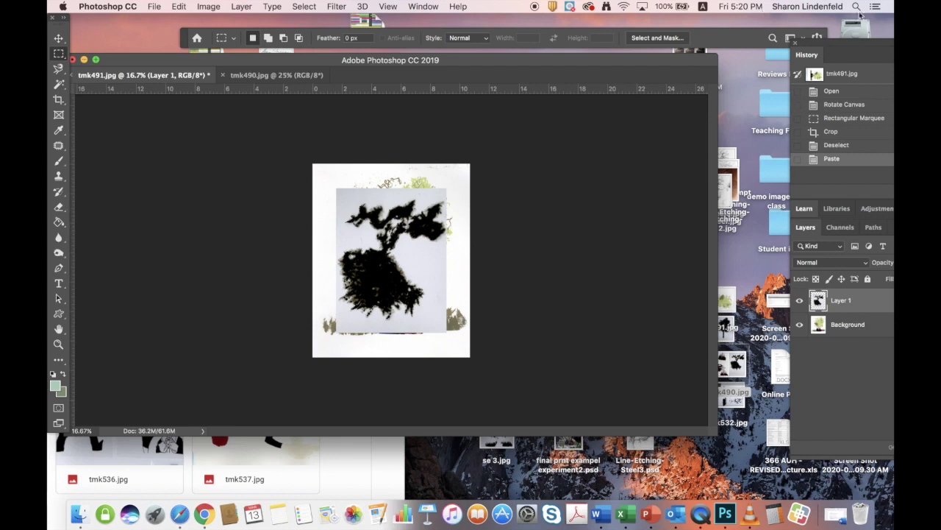
Step: Move the panel group fully into view, then hide and show Layer 1 to compare it with the print beneath
drag(847, 44, 678, 37)
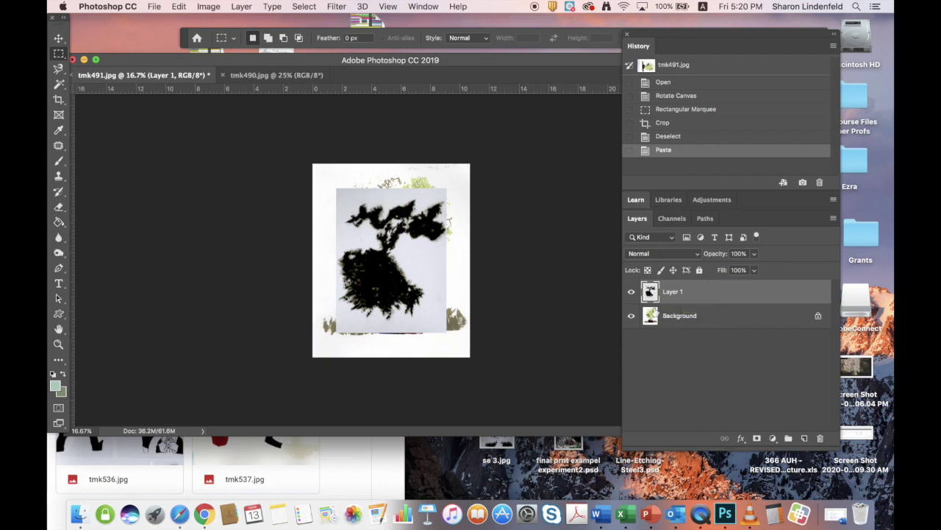
click(631, 292)
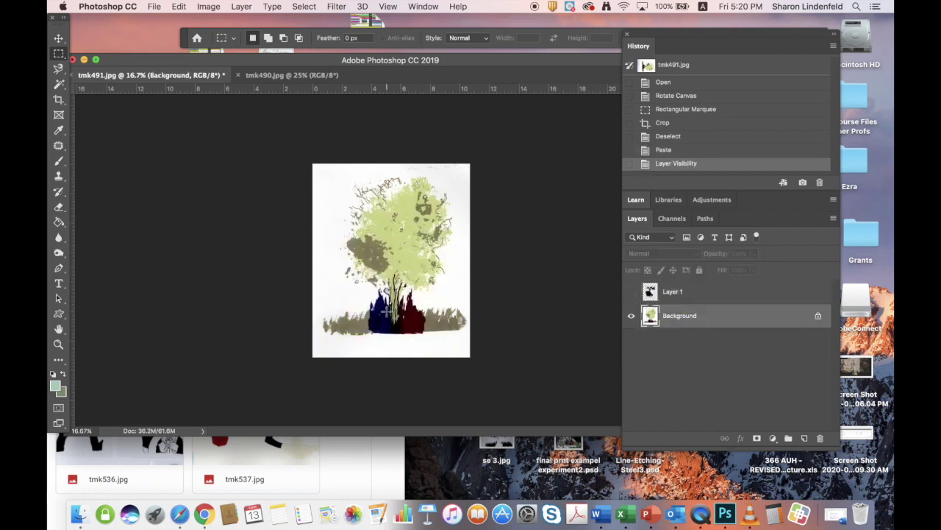
click(631, 292)
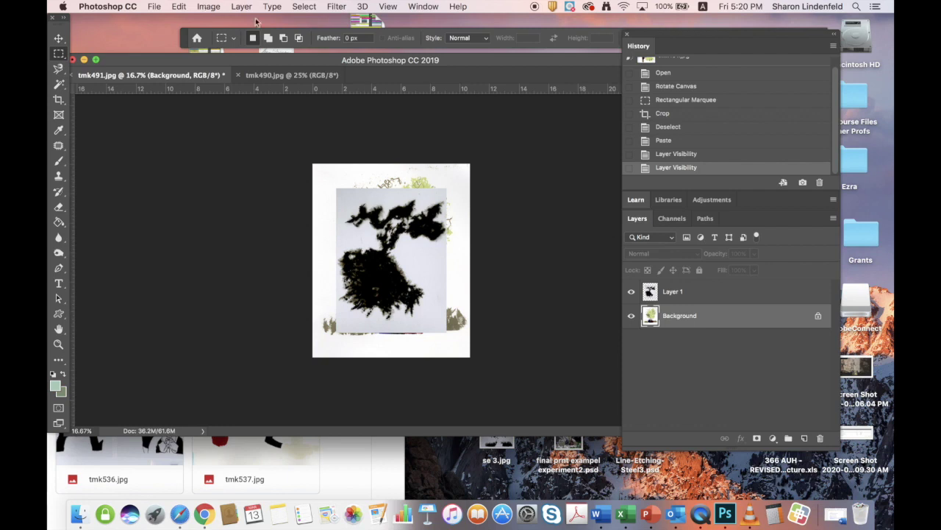
Step: Rotate Layer 1 about 176° with the Rotate transform so the black tree separation stands upright, and apply it
click(675, 295)
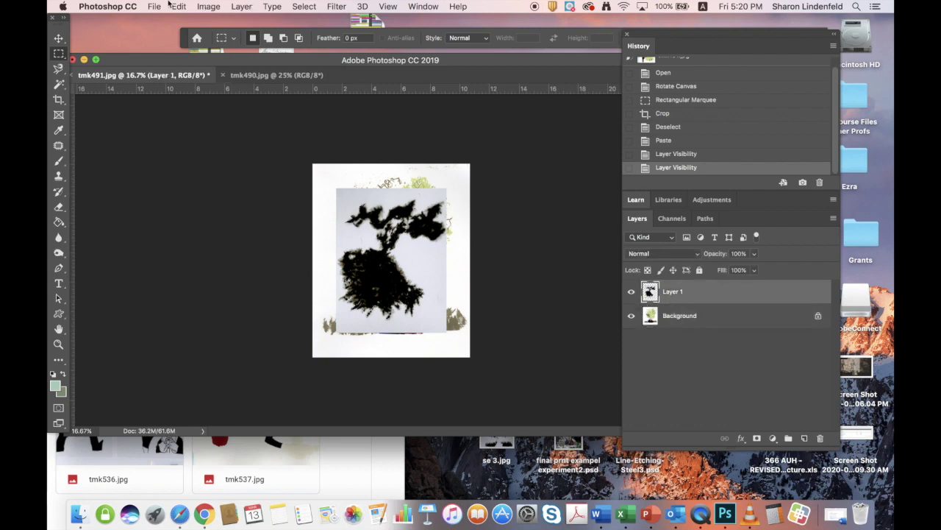
click(206, 7)
mouse_move(179, 6)
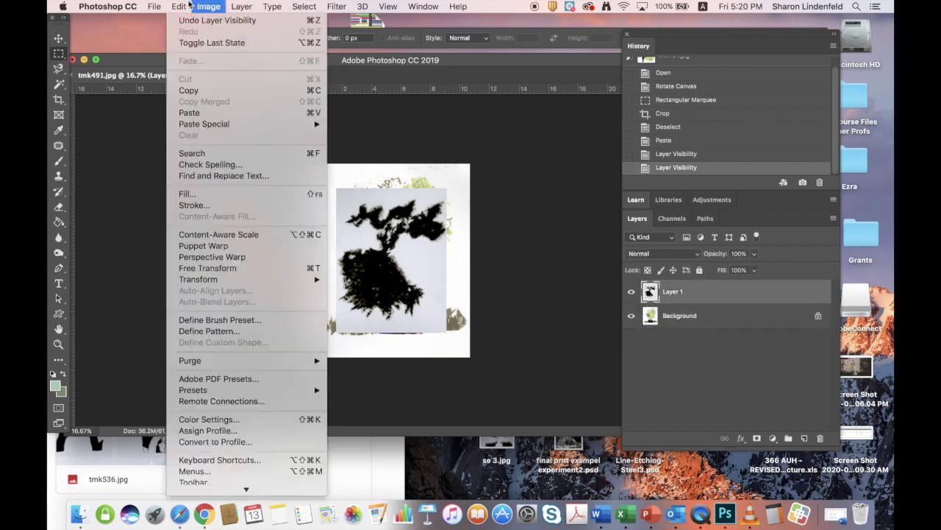
mouse_move(225, 280)
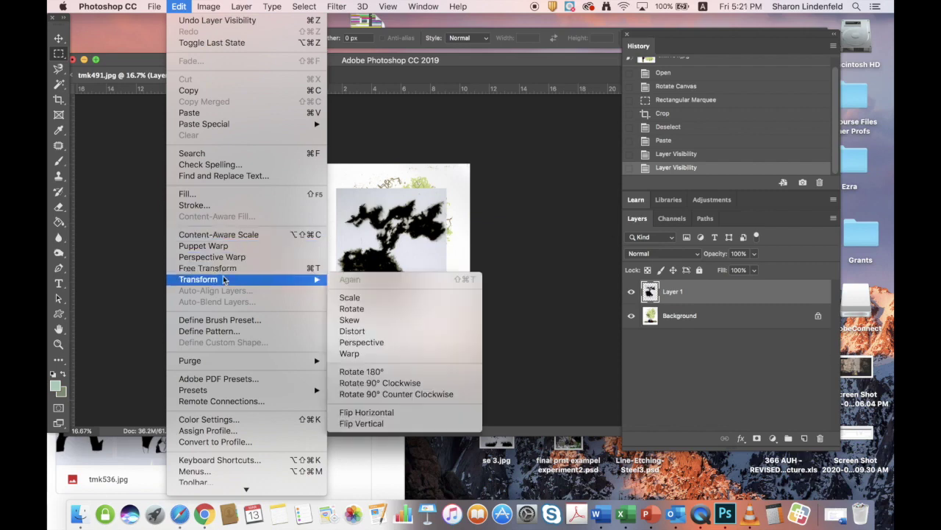
click(352, 308)
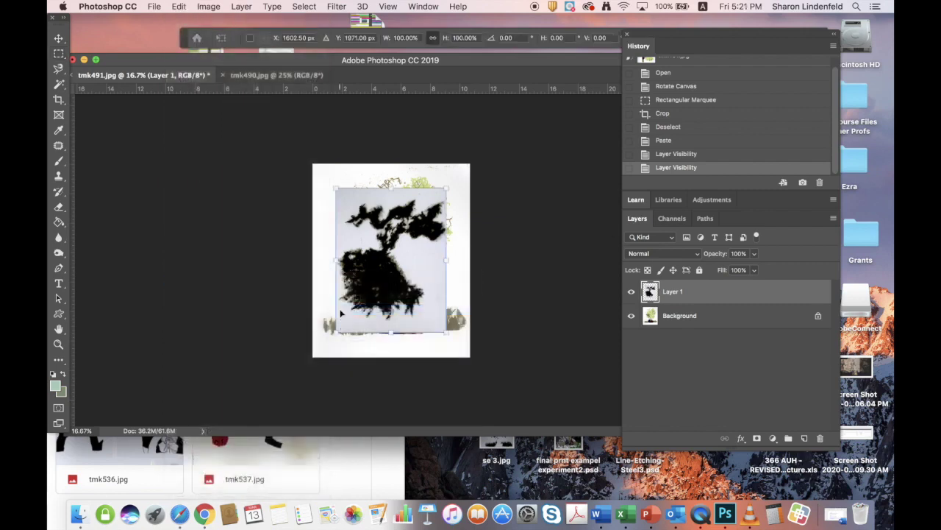
drag(457, 187, 323, 366)
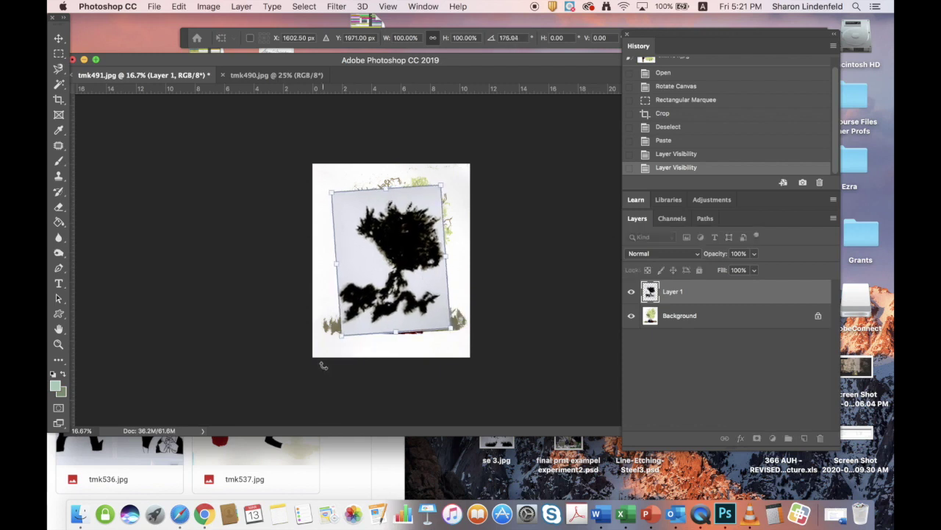
key(Return)
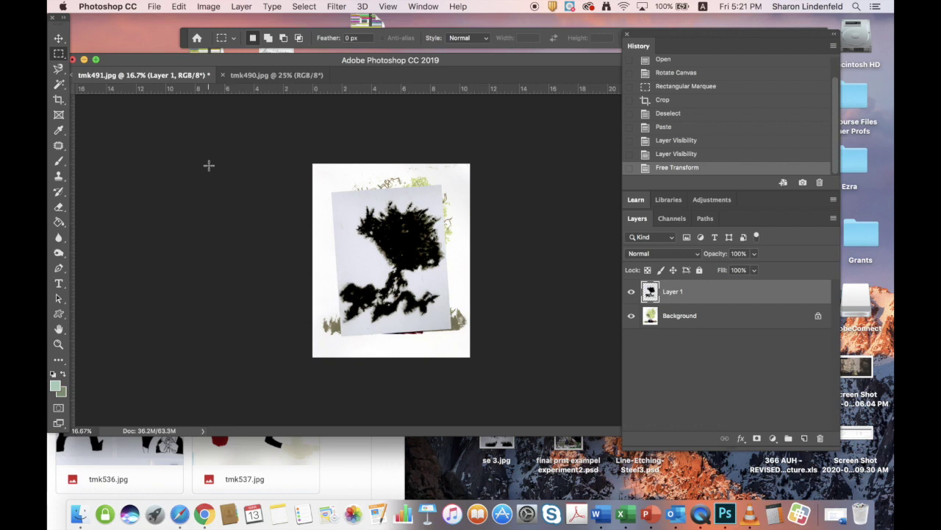
Step: Select the light grey background of Layer 1 with the Magic Wand, clear it, and deselect
click(58, 85)
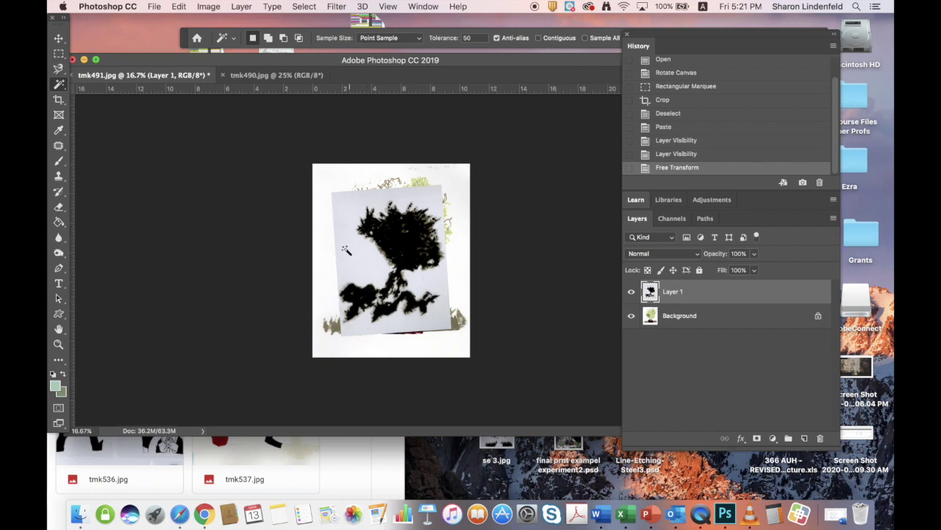
click(362, 253)
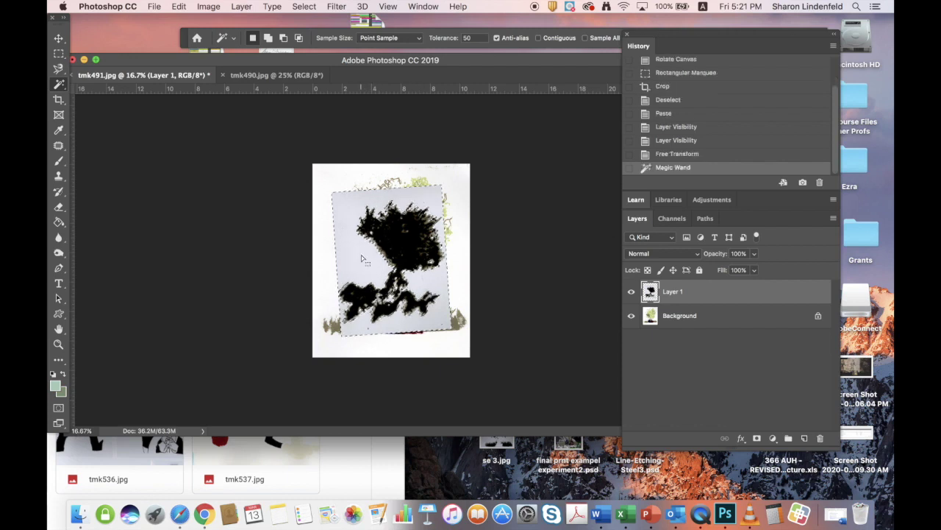
click(179, 6)
click(184, 138)
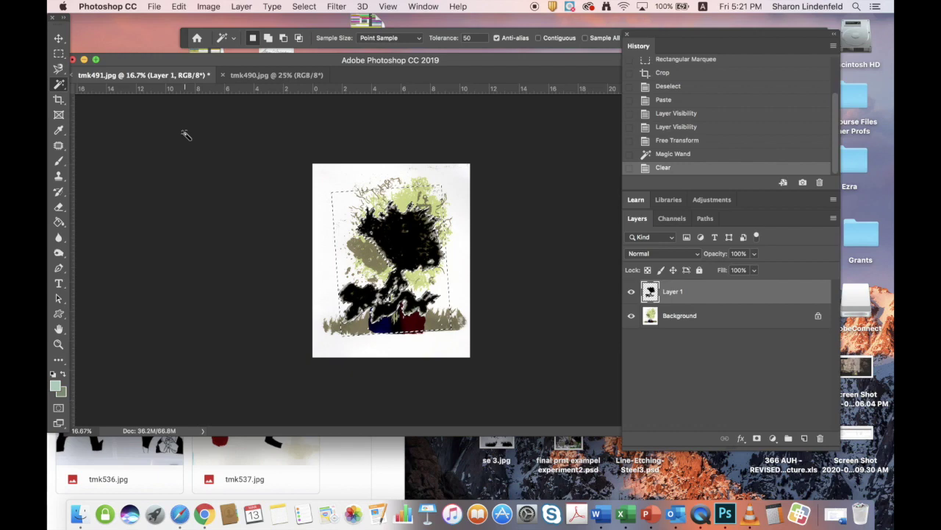
click(303, 6)
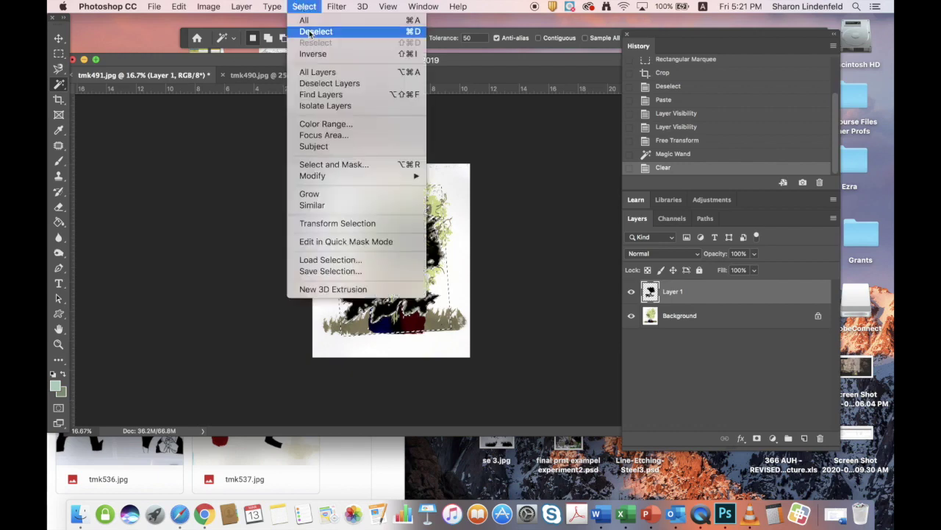
click(314, 32)
Step: Select the grey fringe around the black shape on Layer 1 with the Magic Wand, clear it, and deselect
key(super+equal)
key(super+equal)
key(super+equal)
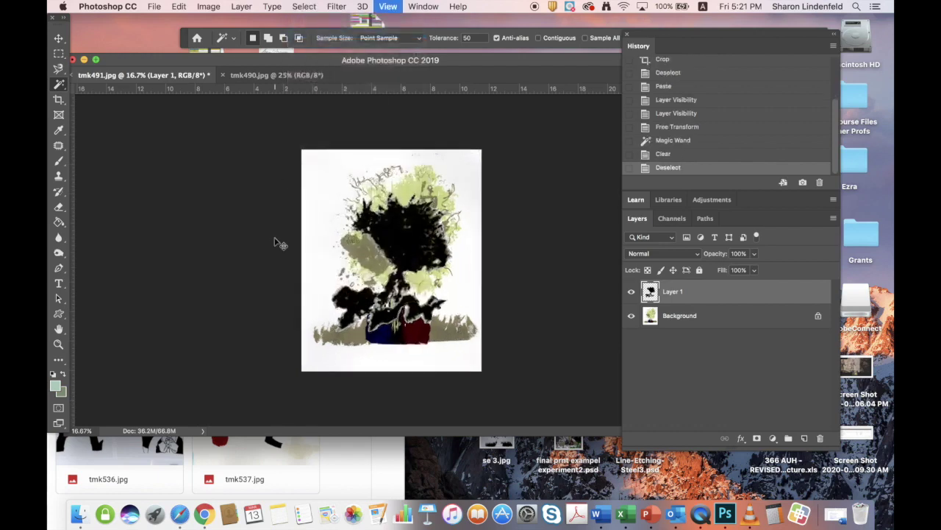
key(super+equal)
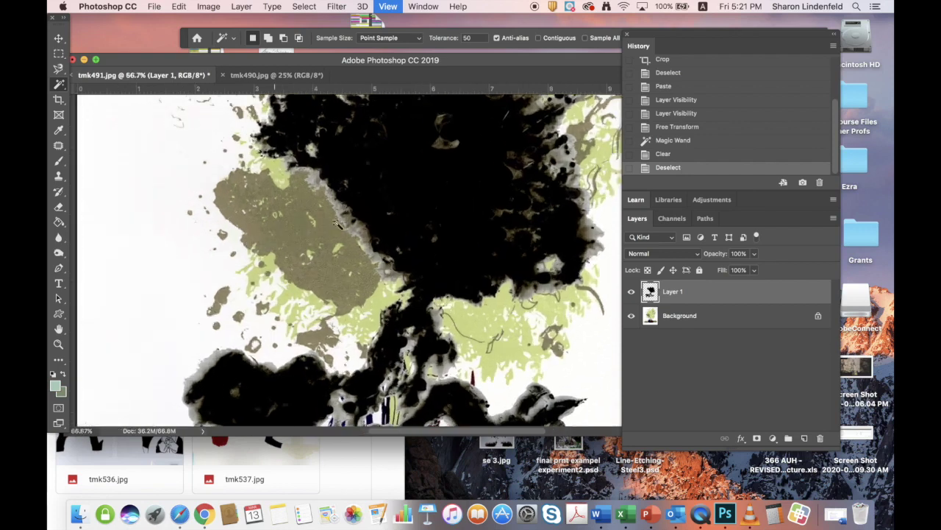
key(super+minus)
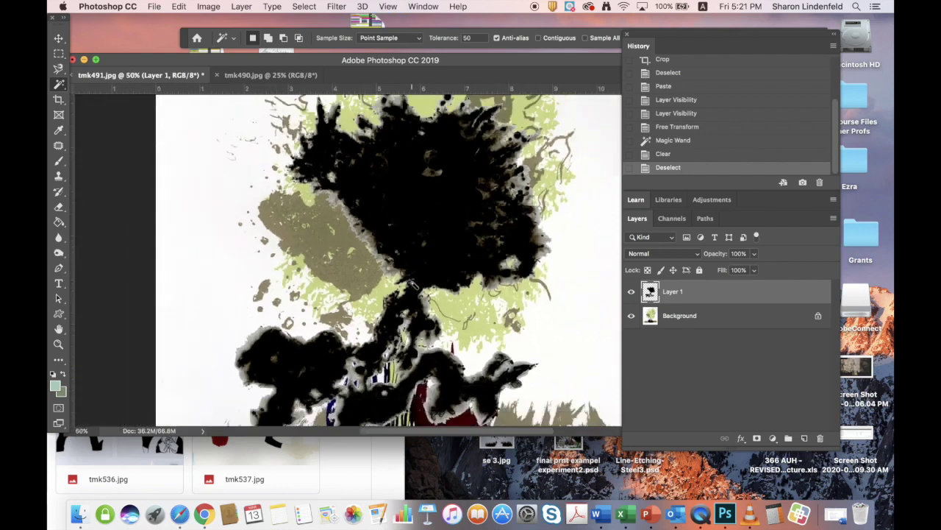
key(super+minus)
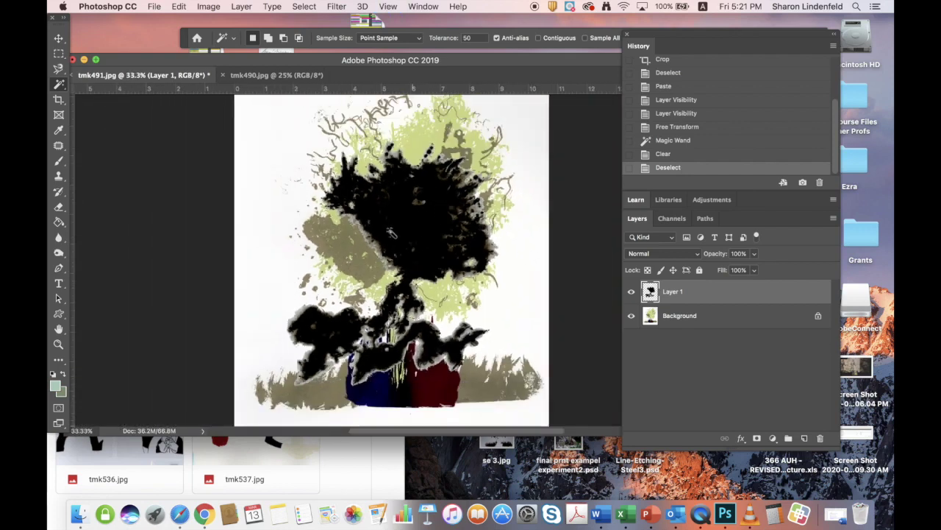
click(380, 248)
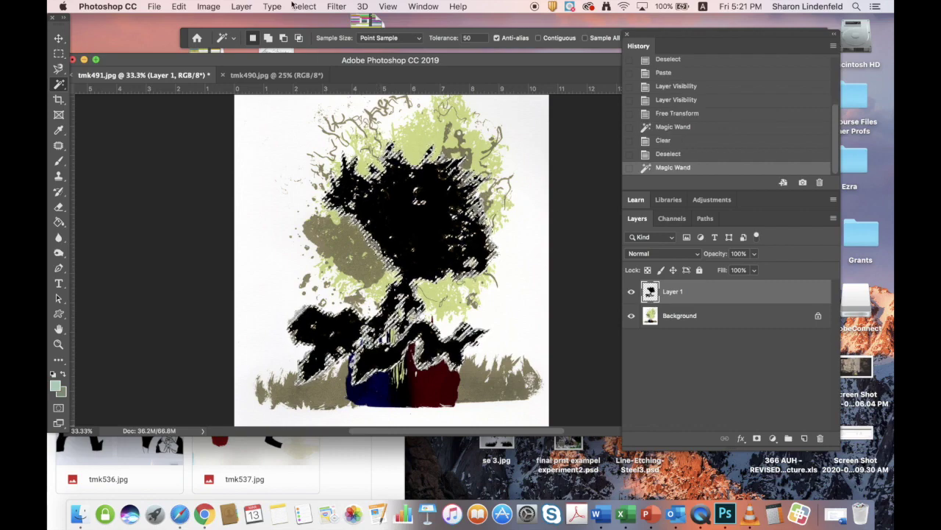
click(178, 6)
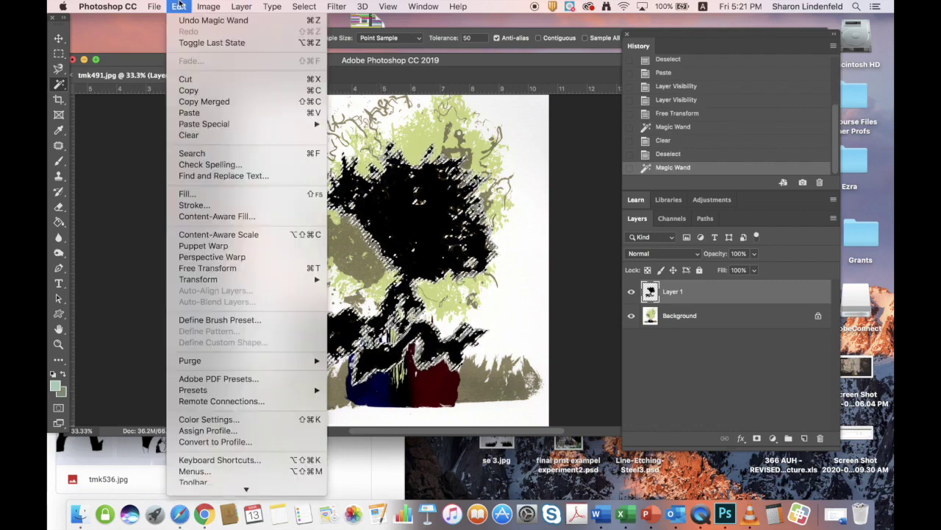
click(196, 140)
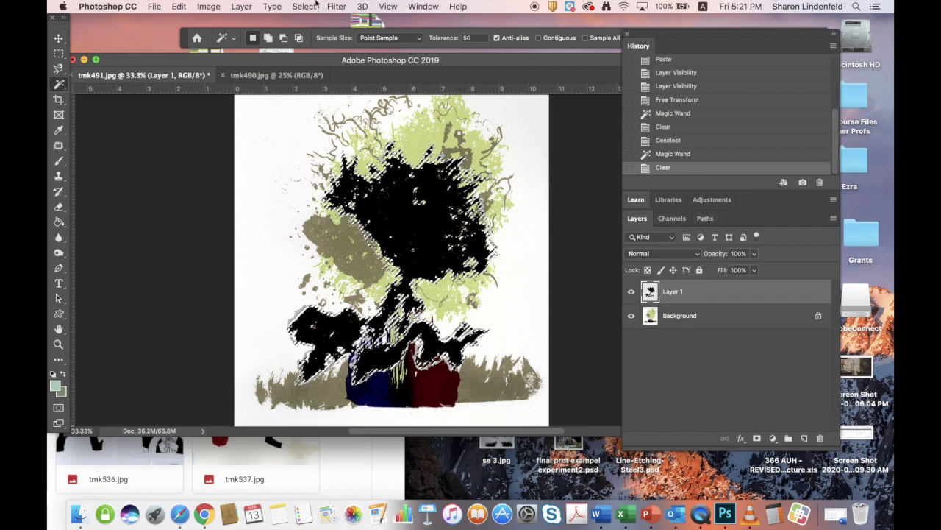
click(316, 6)
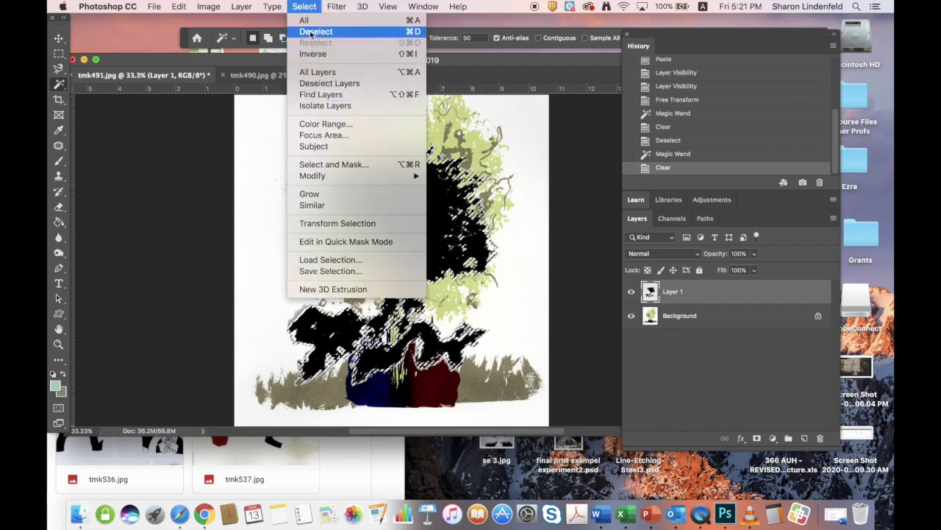
click(315, 31)
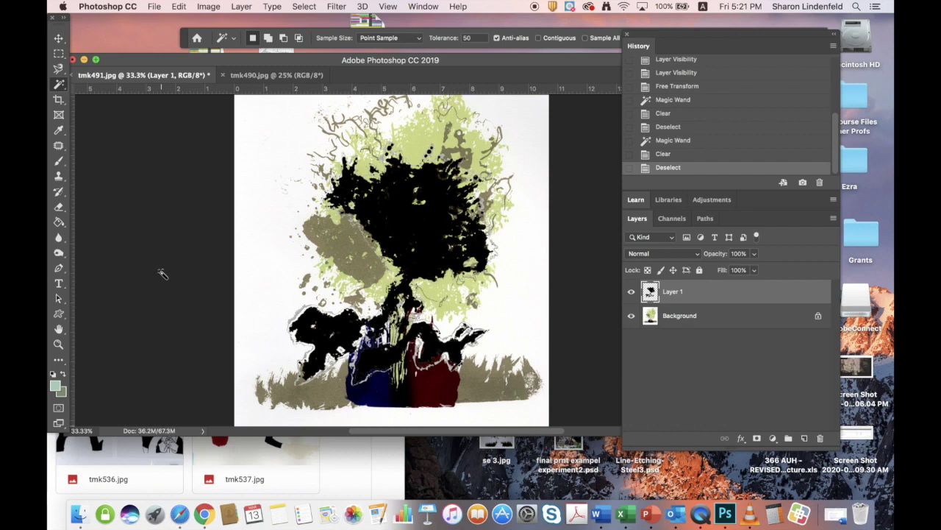
Step: Clear the remaining light outline around the black shape on Layer 1 using another Magic Wand selection, and deselect
key(super+plus)
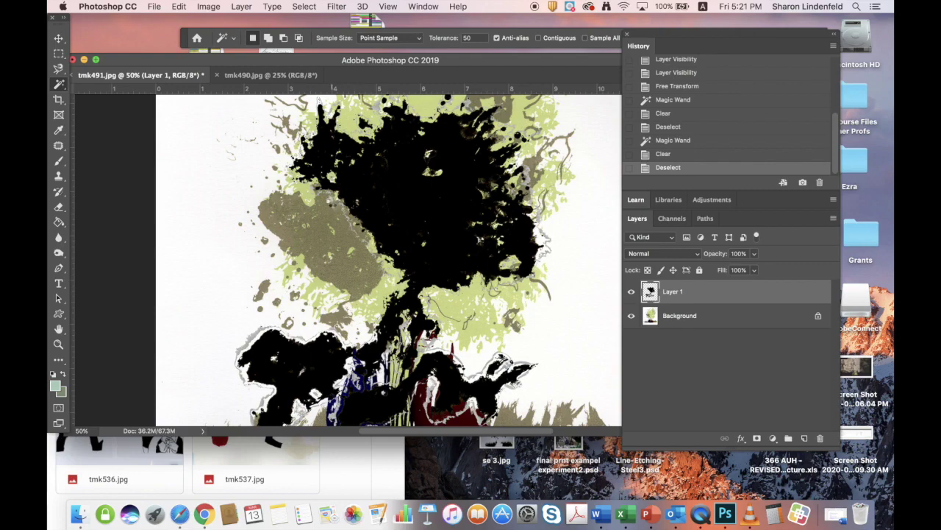
click(335, 177)
click(209, 6)
click(210, 8)
click(179, 7)
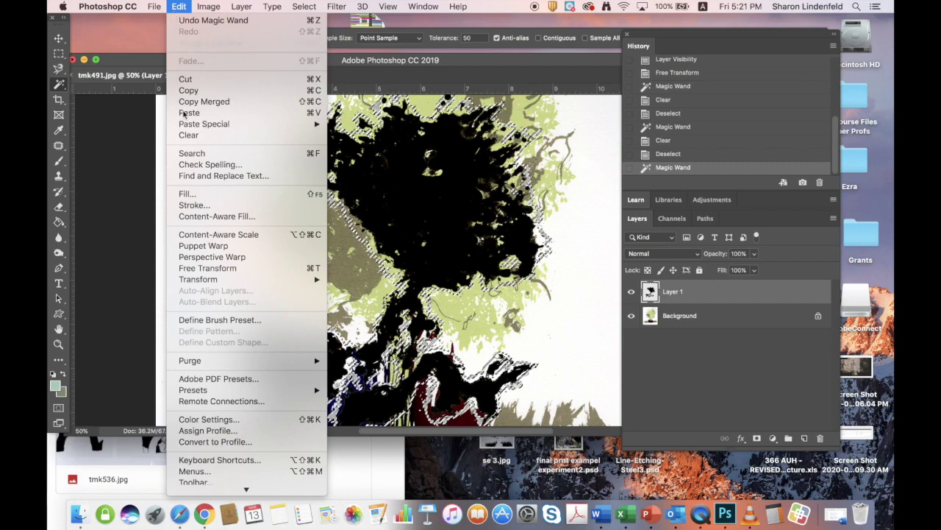
click(187, 136)
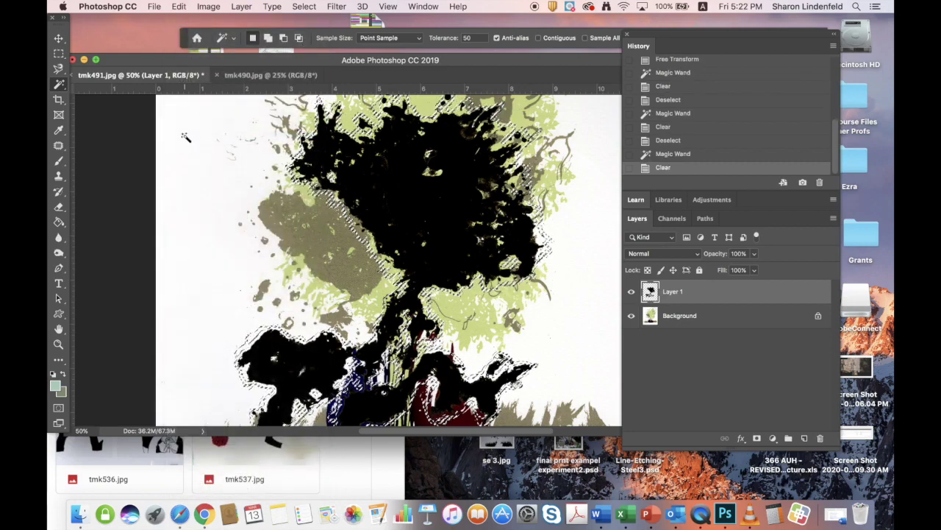
key(cmd+d)
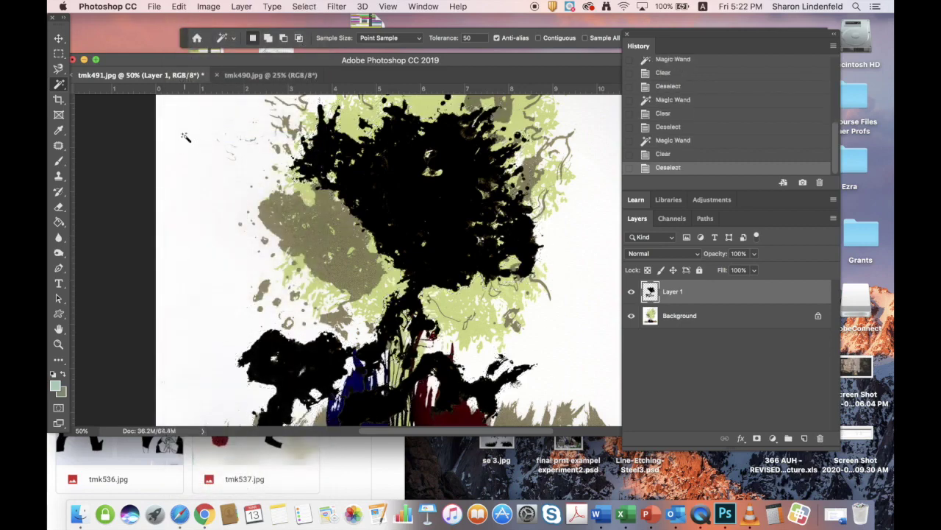
Step: Shift Layer 1 down and slightly left with the Move tool so the black separation's lower part overlaps the grass strip
key(super+minus)
key(super+minus)
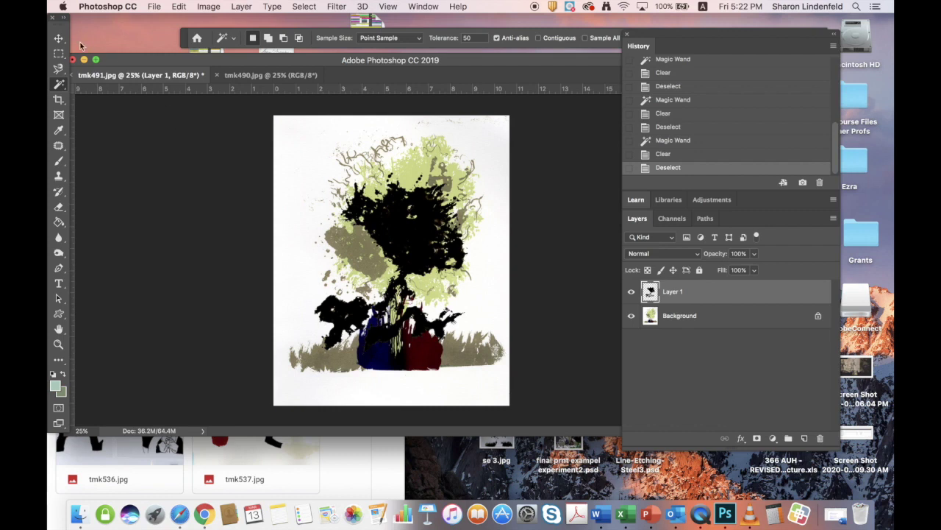
click(58, 38)
drag(420, 239, 410, 271)
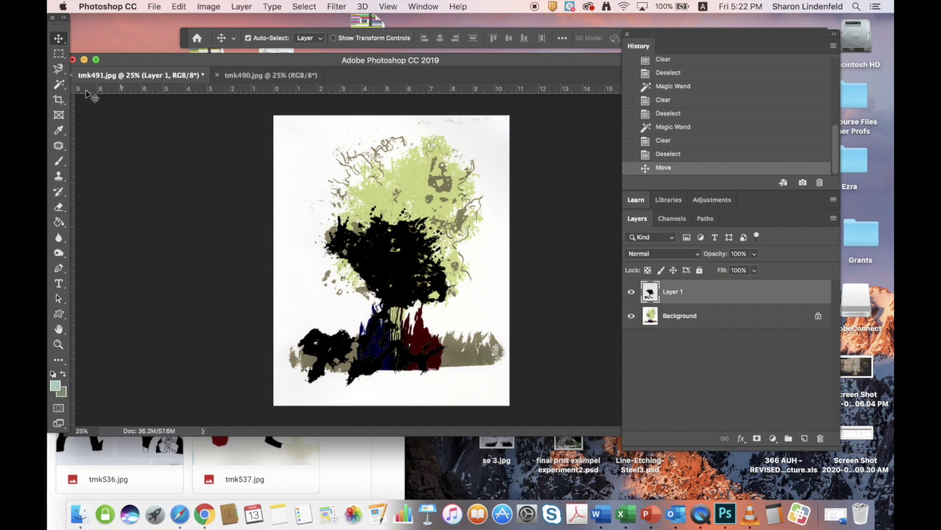
Step: Select the black shape on Layer 1 with the Magic Wand and start a Color Overlay layer effect on it
click(59, 83)
click(392, 268)
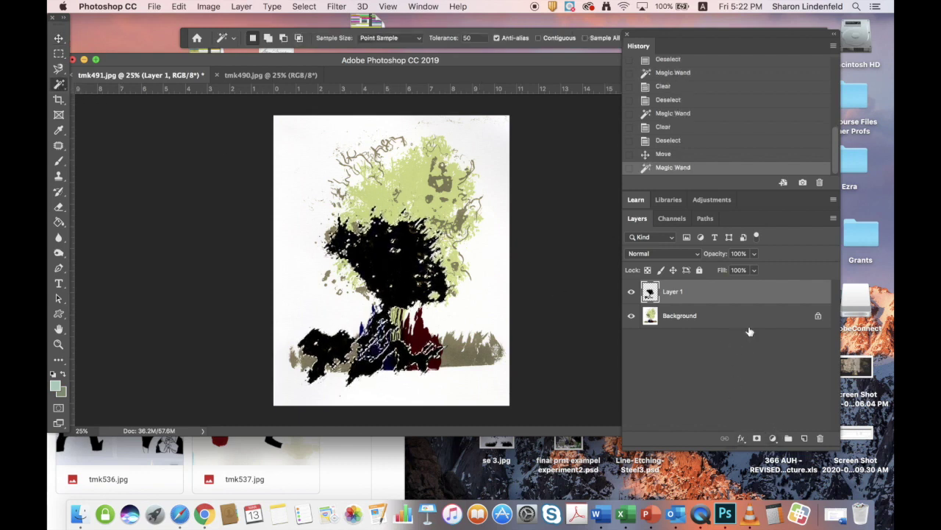
click(742, 439)
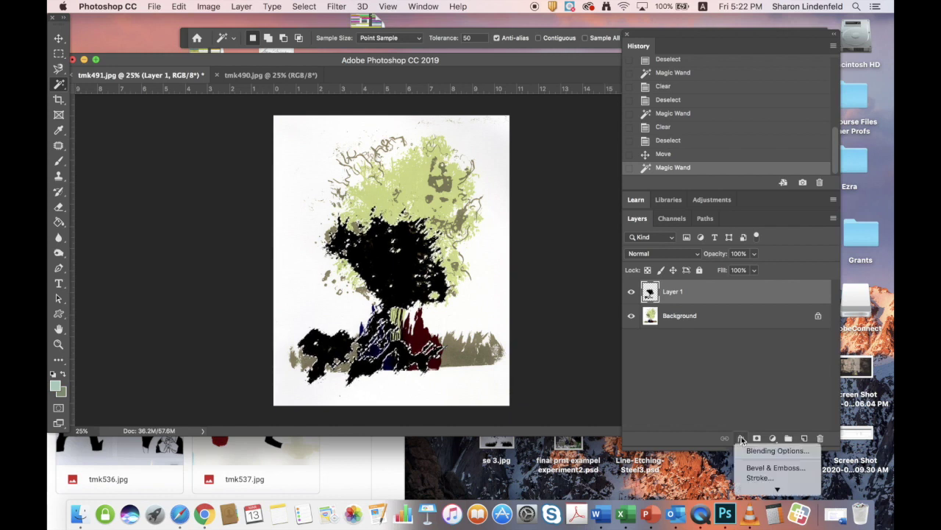
mouse_move(777, 487)
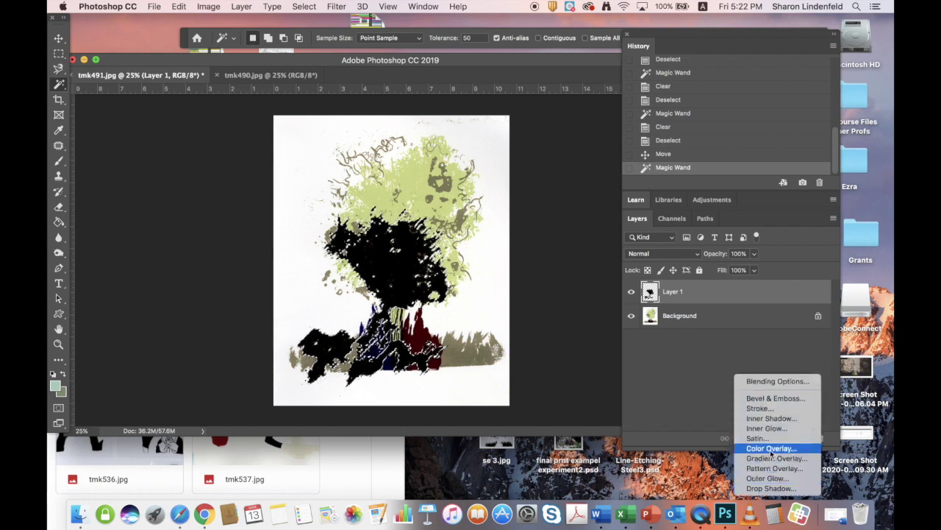
click(771, 448)
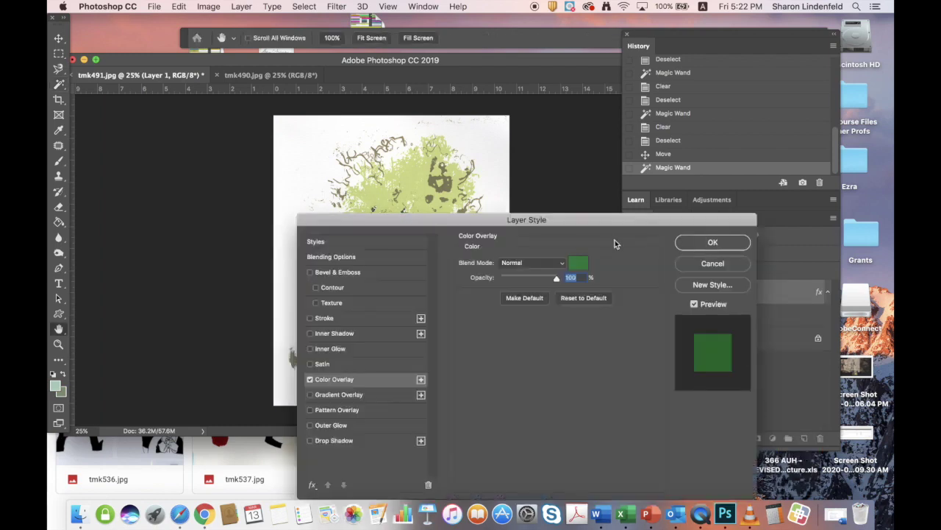
drag(614, 217, 660, 106)
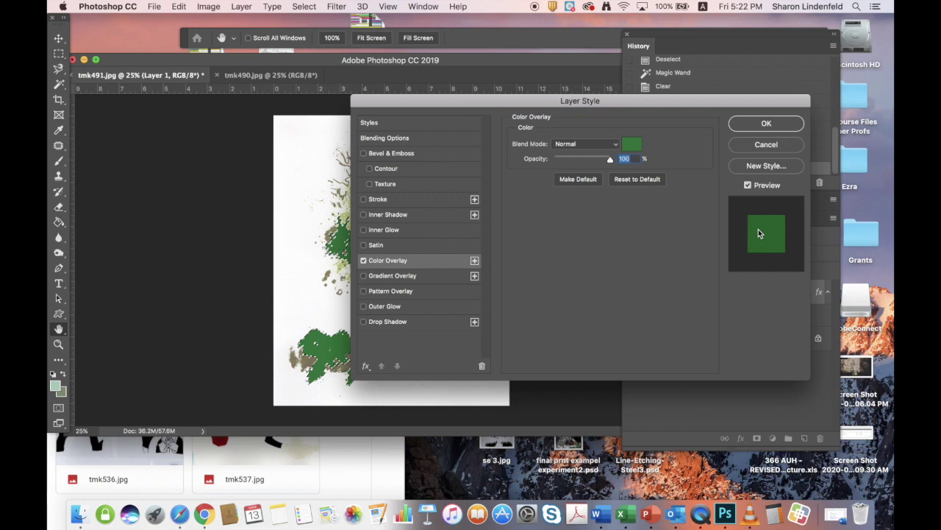
Step: Set the Color Overlay to a muted dark green and apply the layer style to Layer 1
click(632, 143)
mouse_move(211, 181)
mouse_down()
mouse_move(175, 197)
mouse_move(136, 235)
mouse_up()
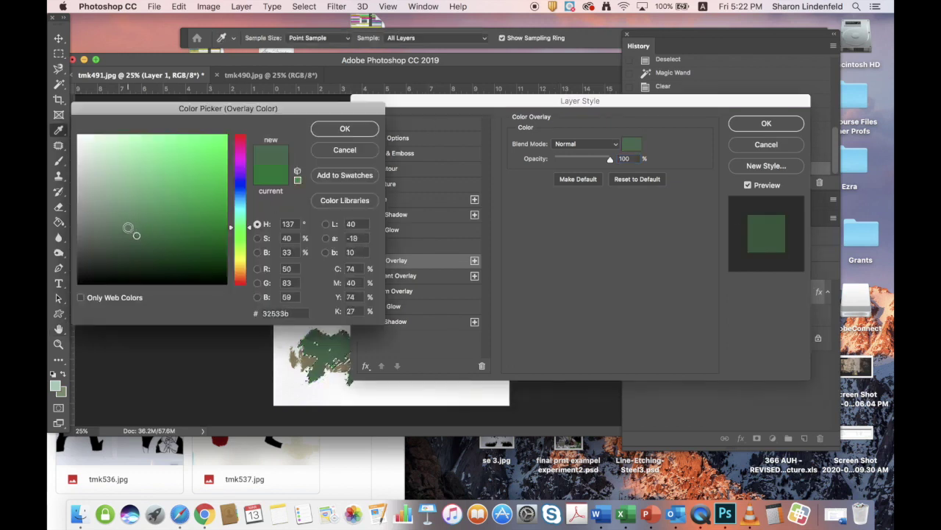
click(345, 128)
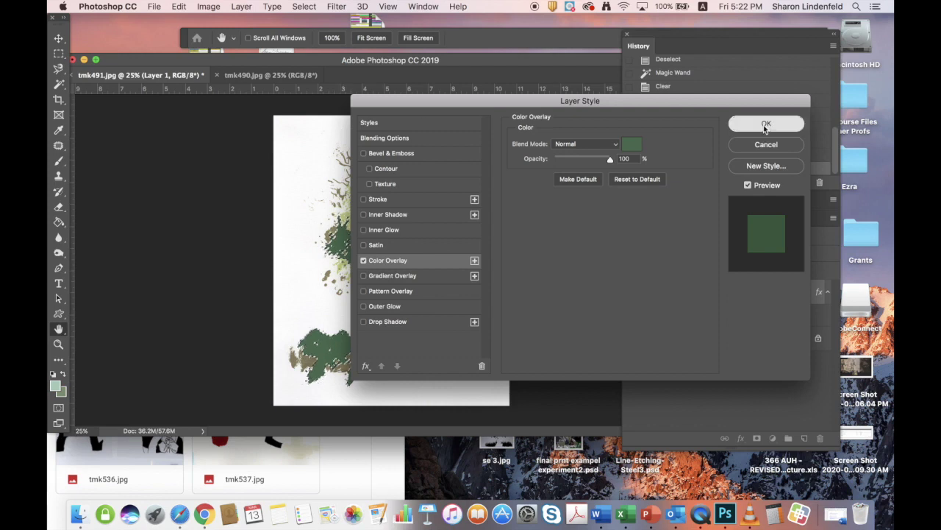
click(765, 125)
Step: Deselect the shape and lower Layer 1's opacity to 51%
key(super+d)
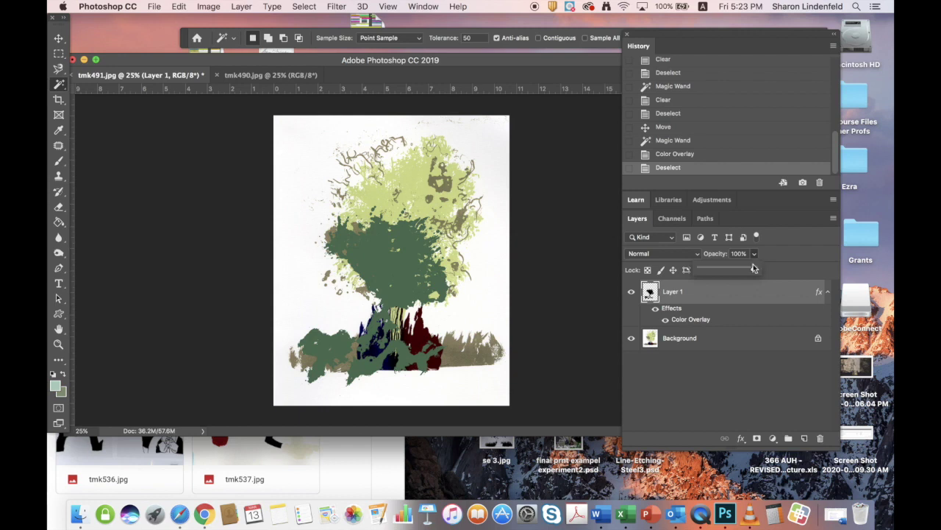
drag(752, 268, 730, 269)
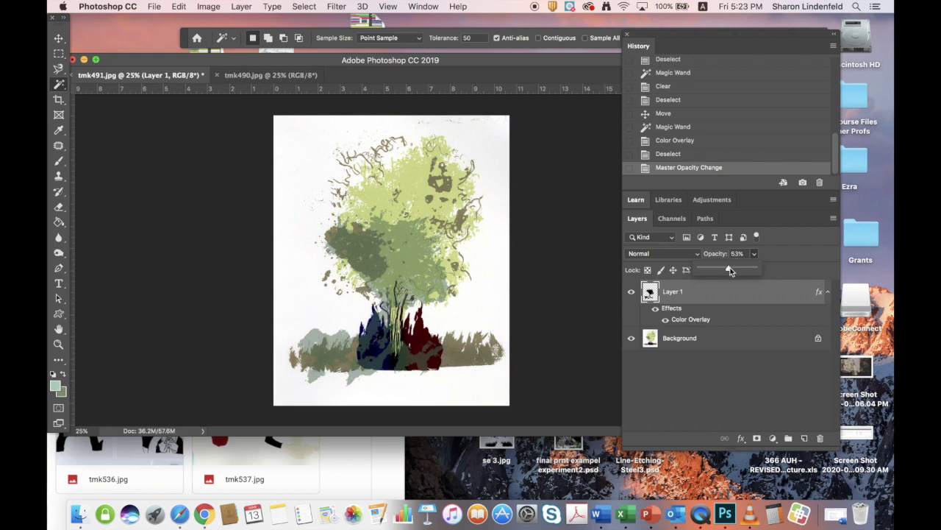
drag(738, 271, 729, 271)
Step: Save the layered print to the Desktop as a JPEG named FINAL PRINT with maximum quality 12 and the Progressive option
click(156, 8)
click(175, 126)
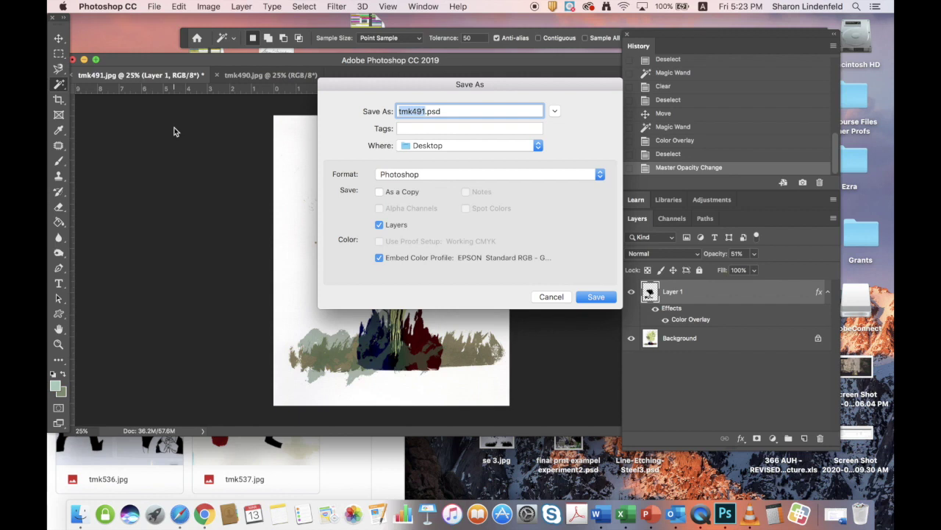
text(FINAL peint)
key(BackSpace)
key(BackSpace)
key(BackSpace)
key(BackSpace)
key(BackSpace)
text(PRINT)
click(471, 177)
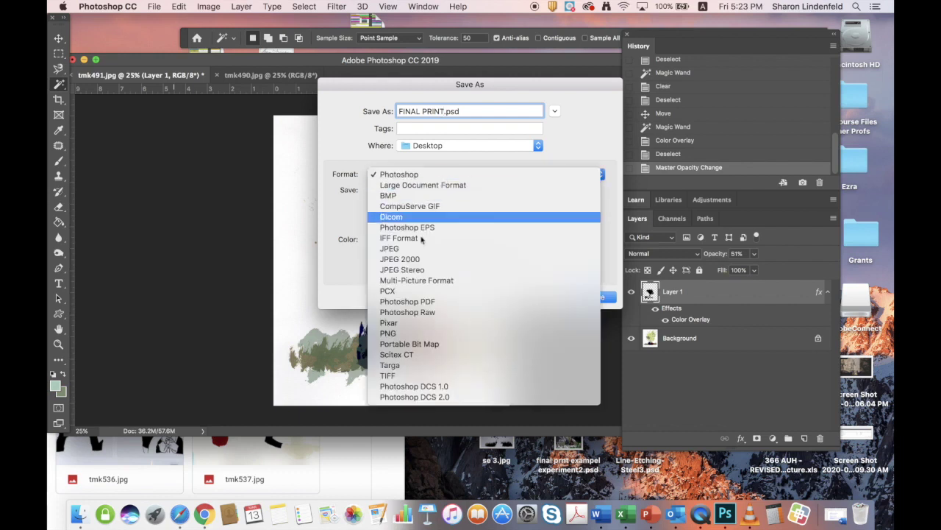
click(403, 251)
click(592, 297)
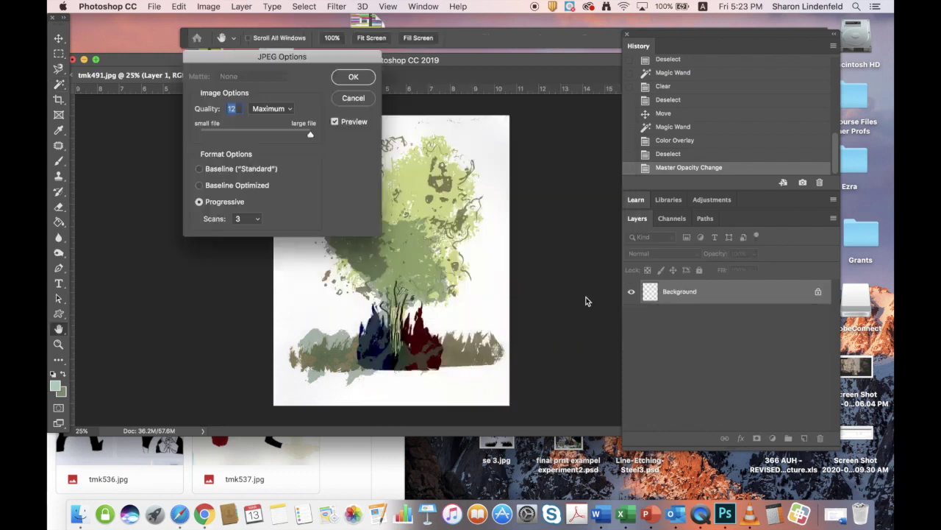
click(353, 76)
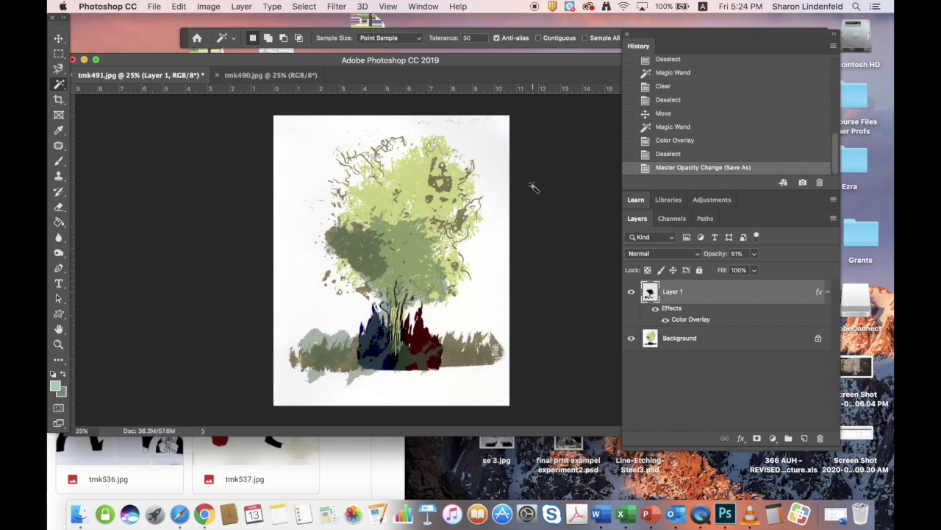
Step: Undo Layer 1's opacity change, the deselection and the Color Overlay
click(828, 291)
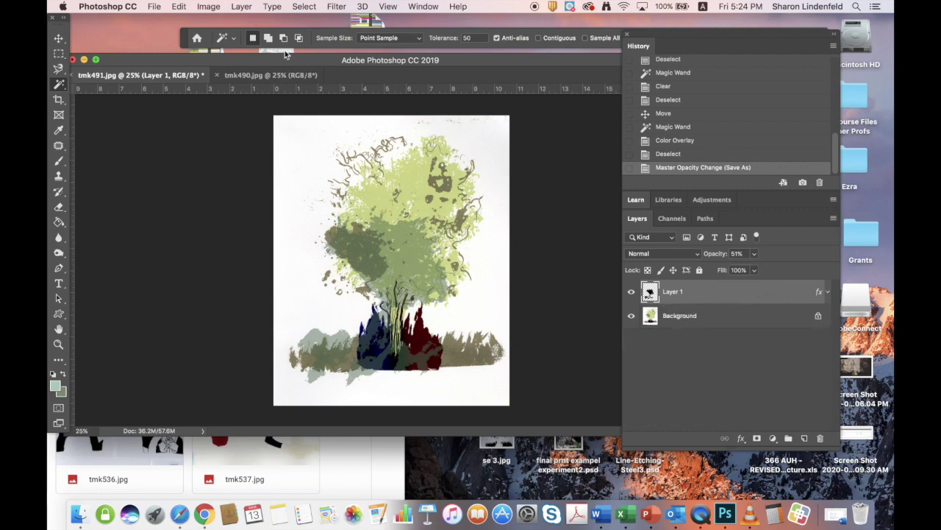
click(178, 7)
click(183, 20)
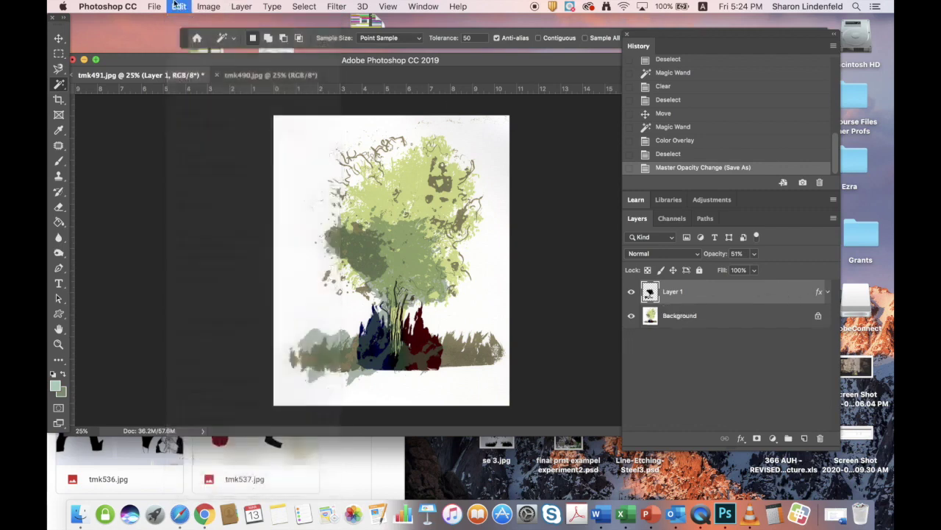
click(179, 6)
click(182, 20)
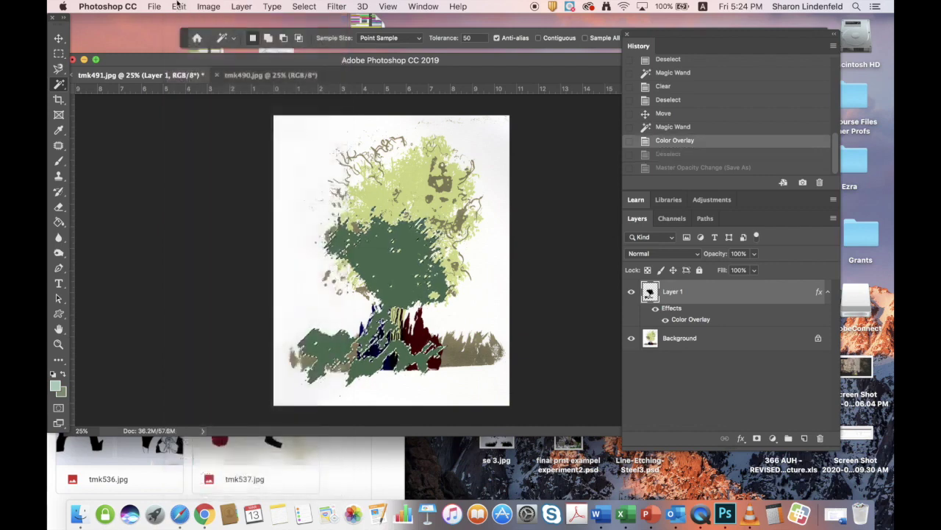
click(179, 6)
click(184, 20)
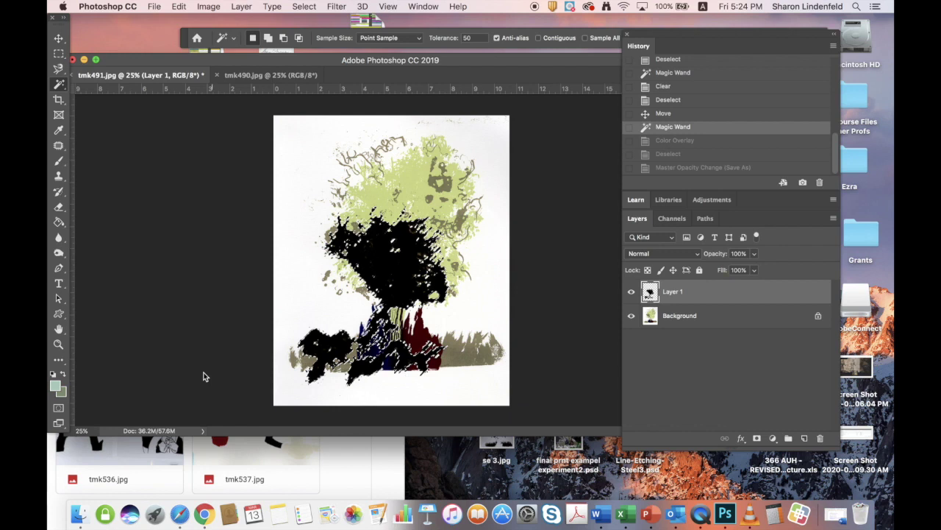
Step: Set the foreground color to a medium teal green and the background color to leaf green 357110
click(56, 390)
click(174, 218)
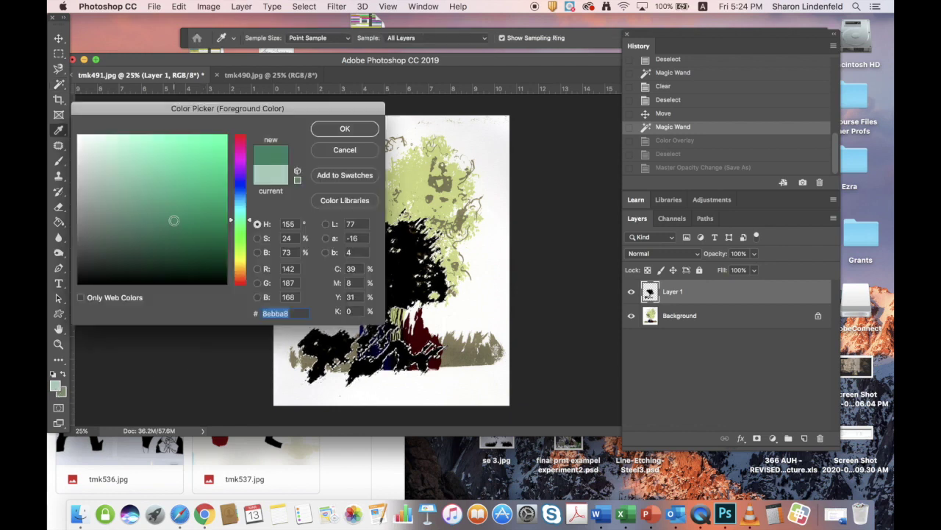
key(Return)
click(63, 393)
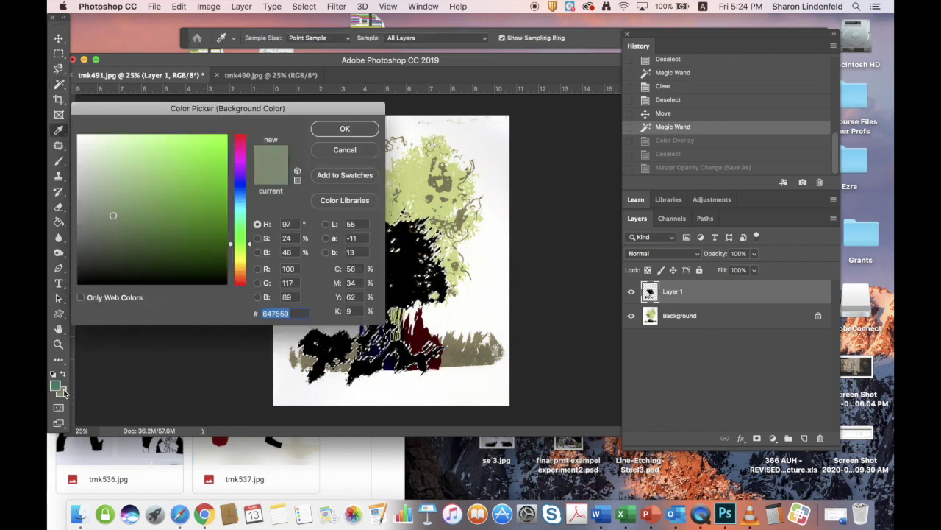
click(205, 217)
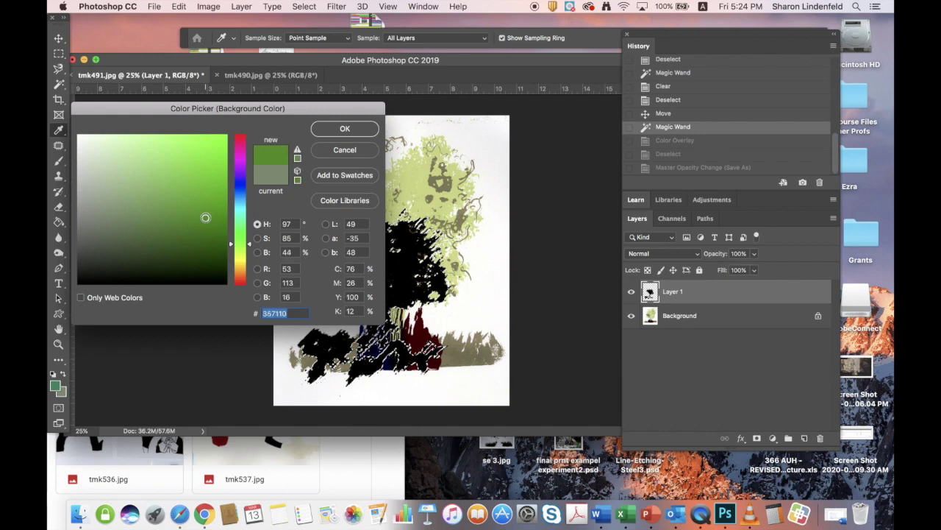
click(345, 129)
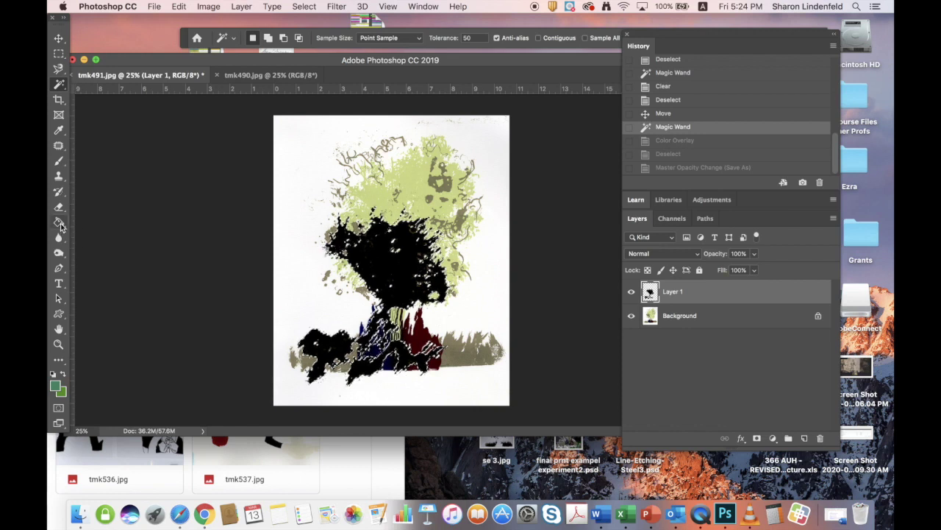
Step: Fill the selected black shape on Layer 1 with a vertical teal-to-green gradient running from the foliage down to the grass
click(59, 222)
click(106, 221)
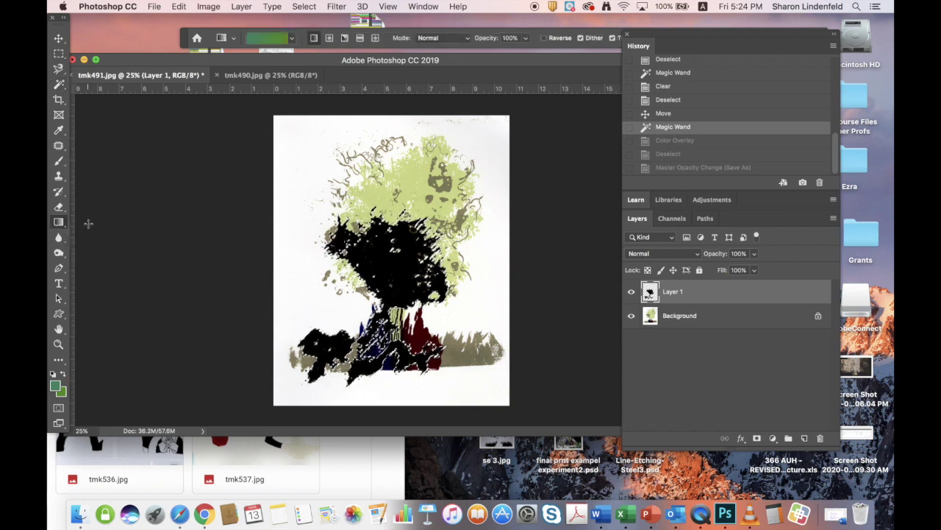
drag(384, 238, 384, 367)
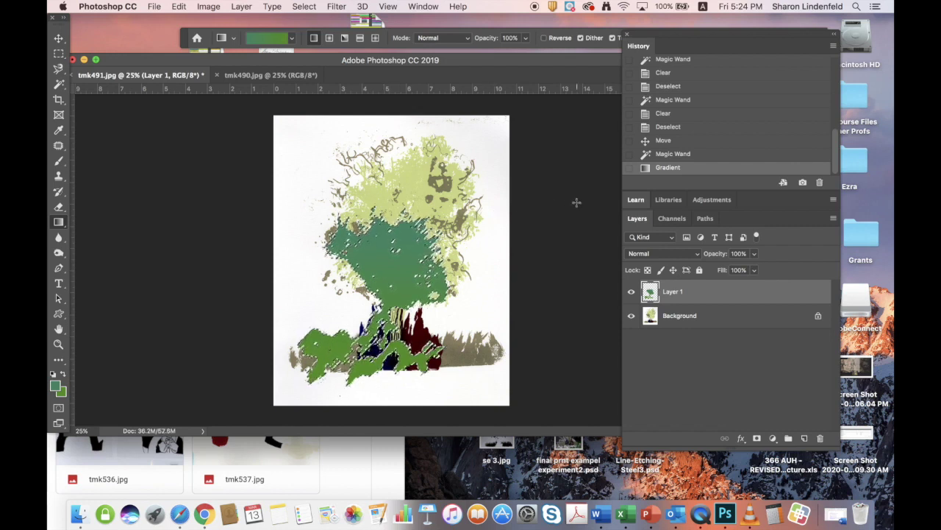
Step: Deselect the gradient-filled shape and lower Layer 1's opacity to 76%
key(super+d)
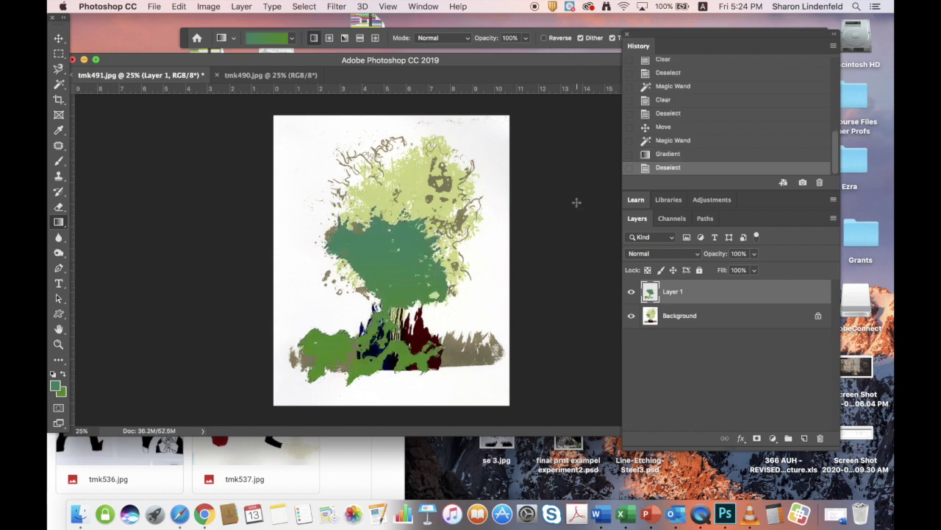
click(754, 253)
drag(753, 266, 742, 271)
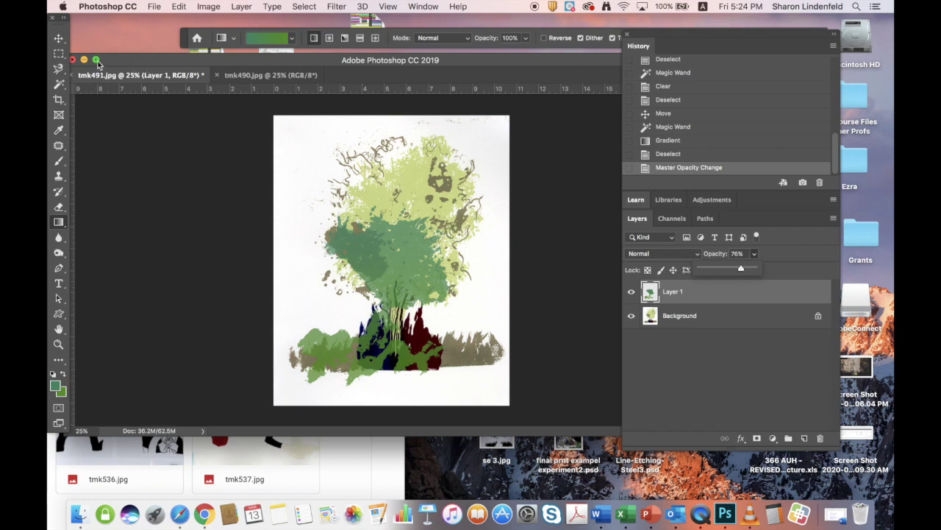
Step: Close the open documents and clear the panels out of the way to reveal the scan files on the desktop
click(74, 60)
click(423, 188)
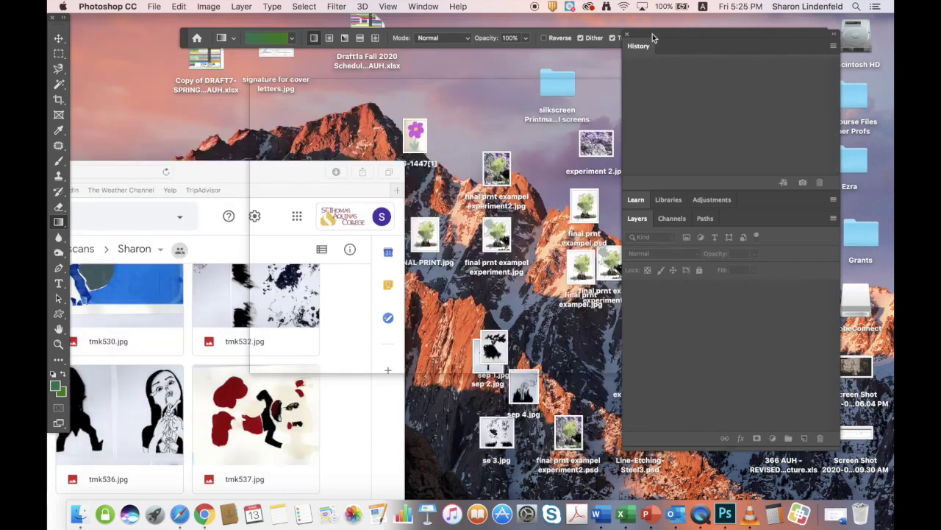
drag(652, 34, 750, 39)
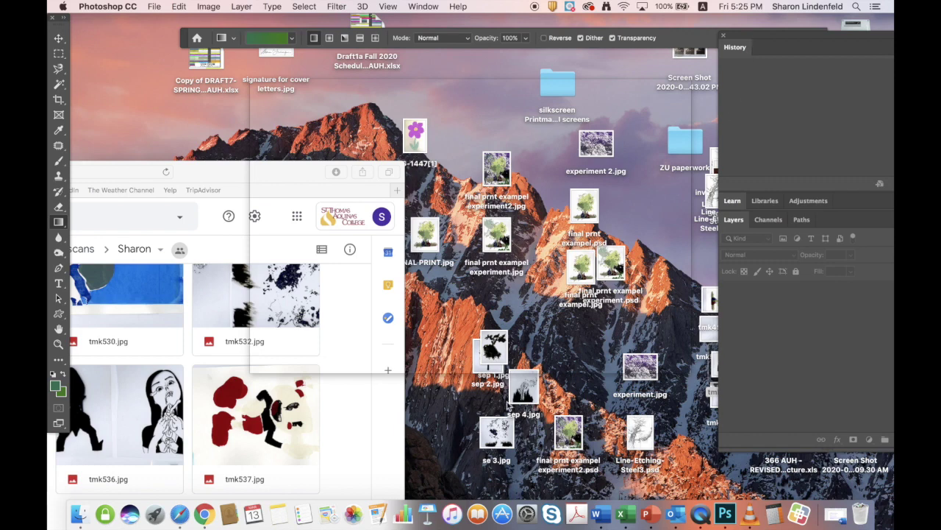
key(super+h)
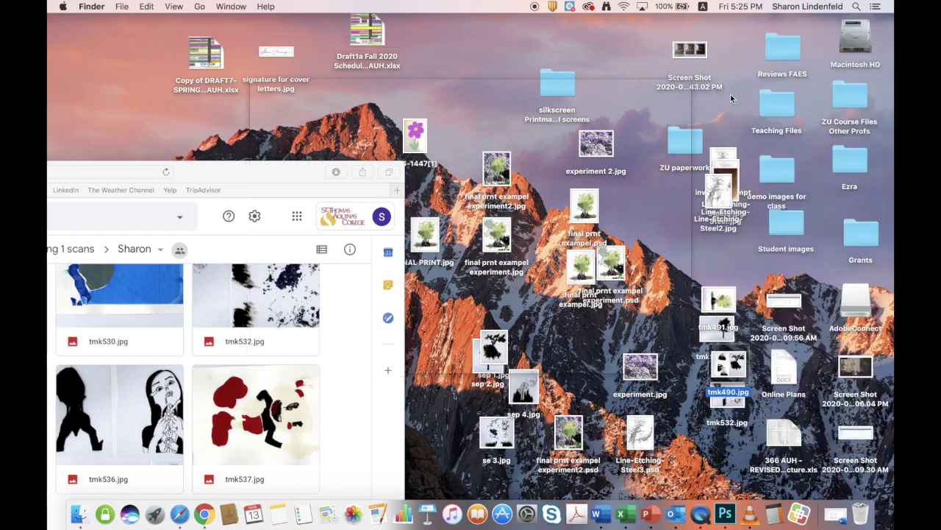
Step: Open the desktop scans tmk533.jpg, tmk490.jpg and tmk532.jpg in Photoshop
drag(717, 335, 724, 517)
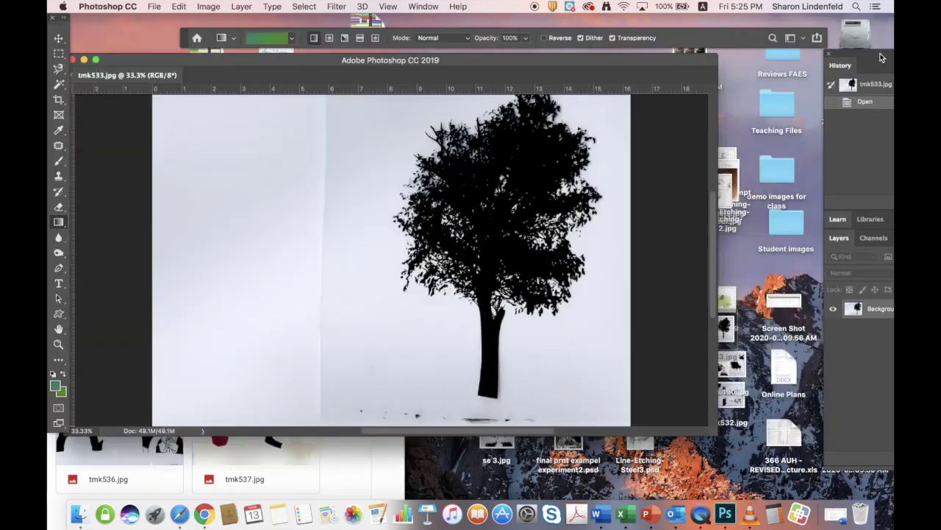
drag(739, 372, 730, 520)
drag(735, 408, 727, 519)
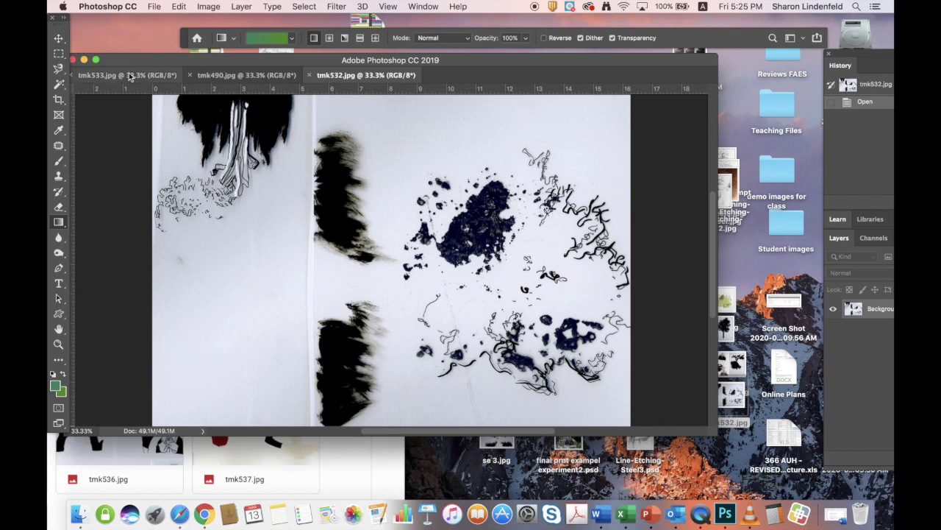
Step: Select the tree trunk separation in the upper-left corner of the tmk532.jpg scan with a rectangular marquee and crop the image to it
click(60, 54)
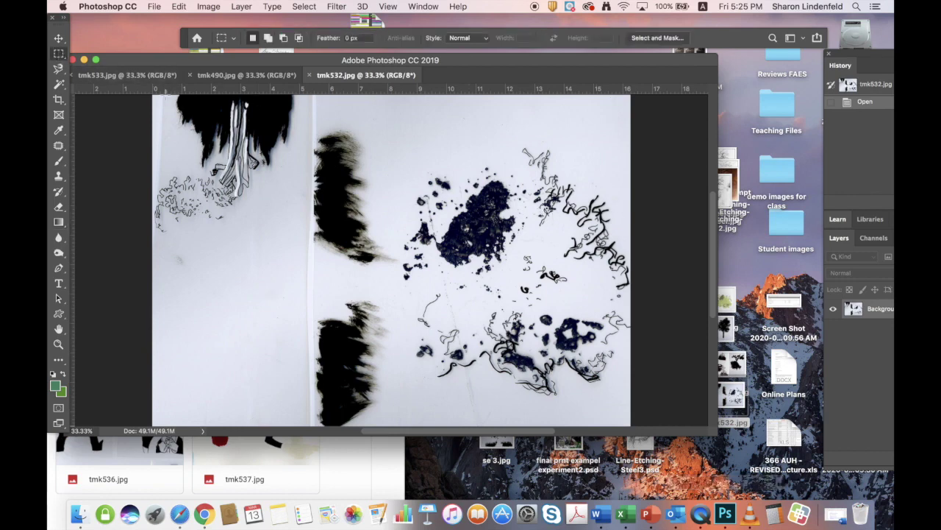
drag(156, 96, 303, 257)
click(318, 280)
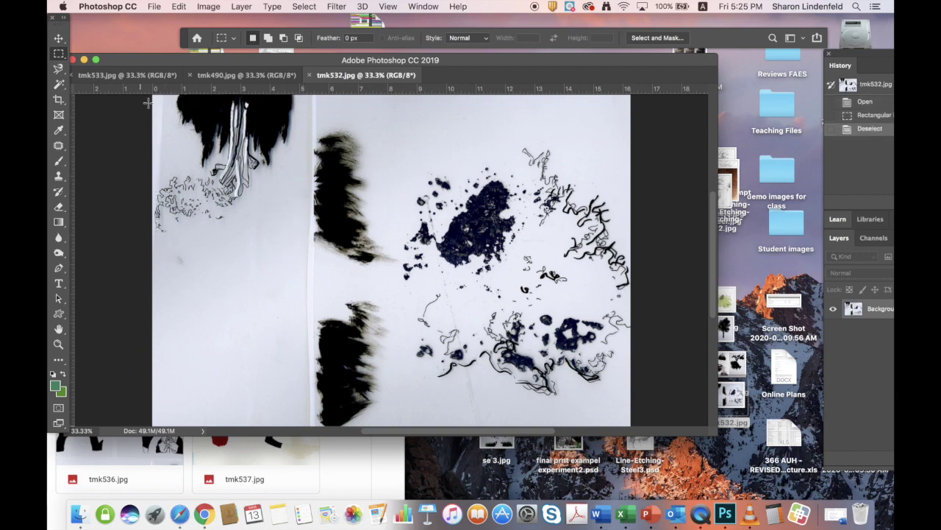
drag(152, 95, 309, 253)
click(209, 7)
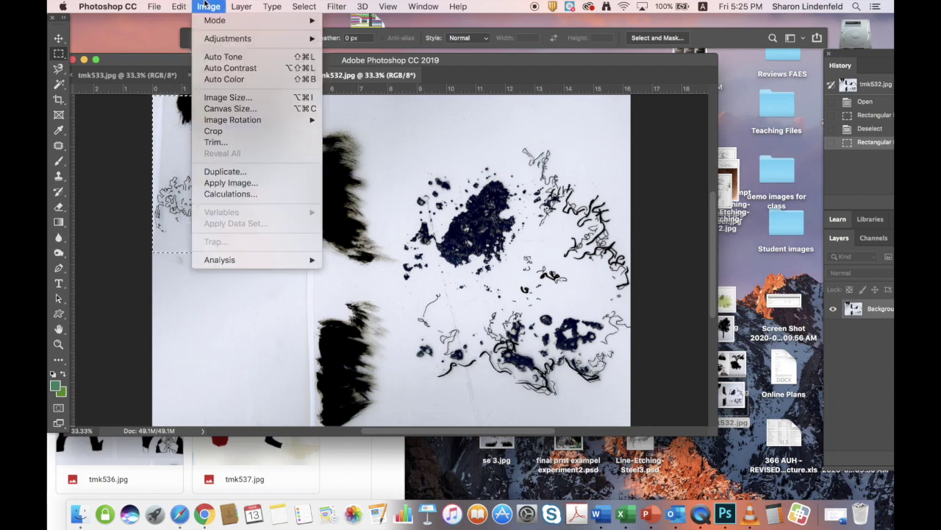
click(233, 133)
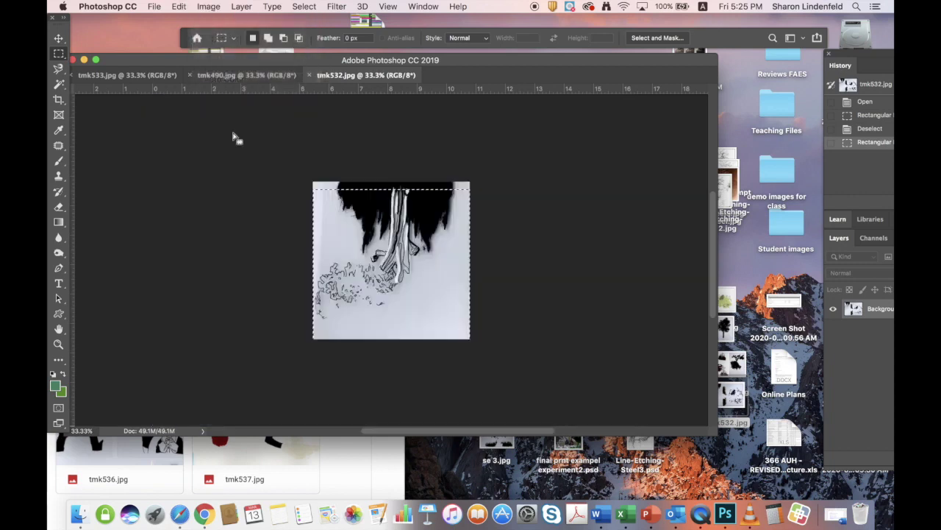
Step: Rotate the cropped tree trunk image by 180° so the trunk stands upright
click(199, 6)
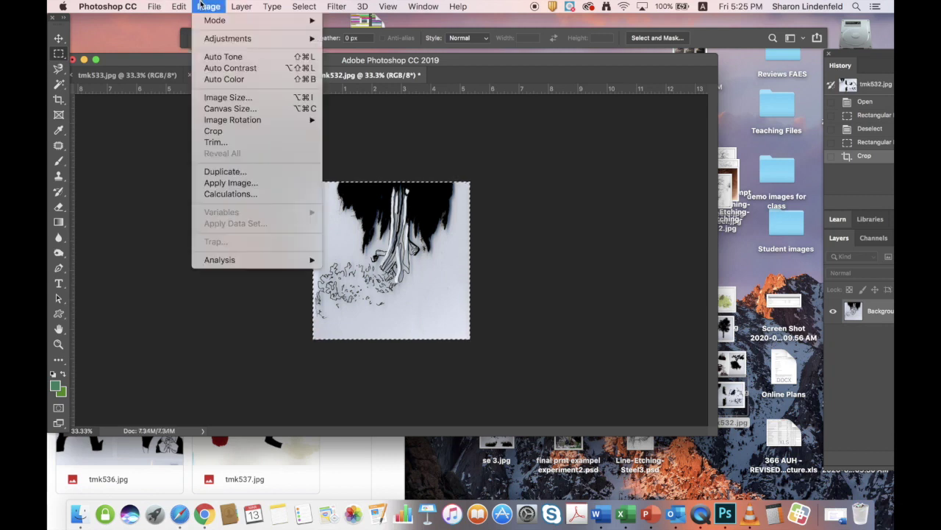
mouse_move(250, 120)
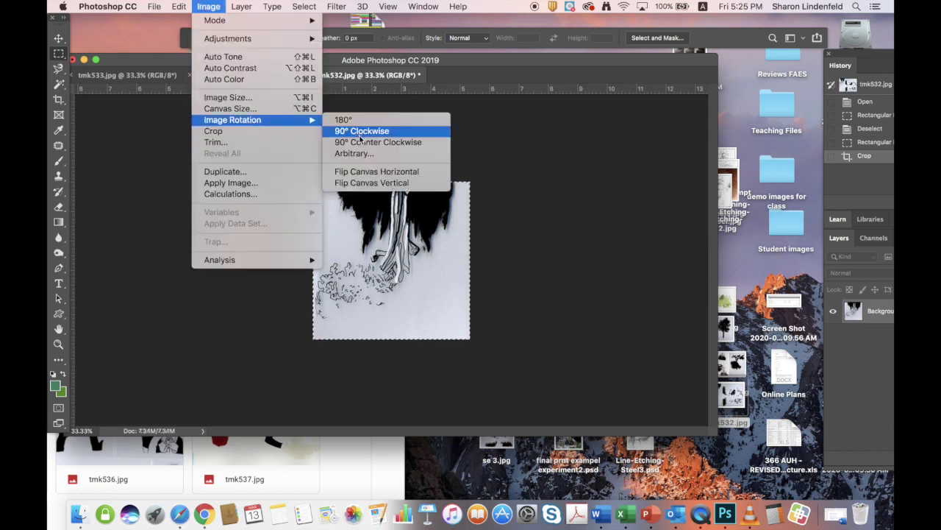
click(351, 120)
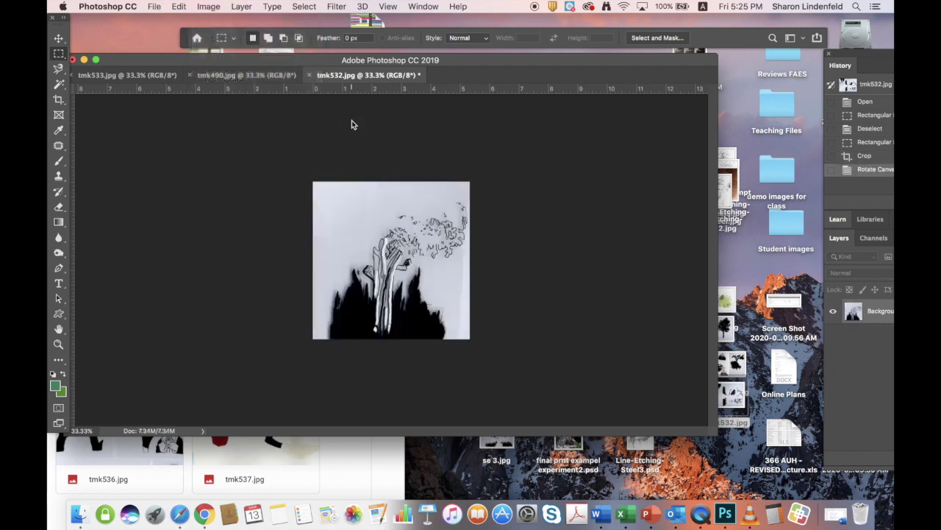
Step: Save the upright tree trunk image to the Desktop as separation 1.jpg, a JPEG at maximum quality 12
click(155, 6)
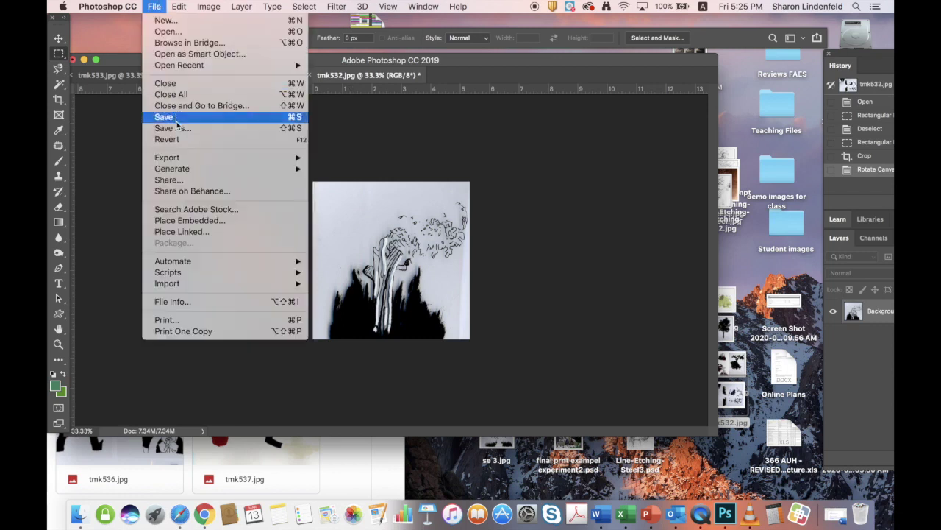
click(177, 128)
text(sep)
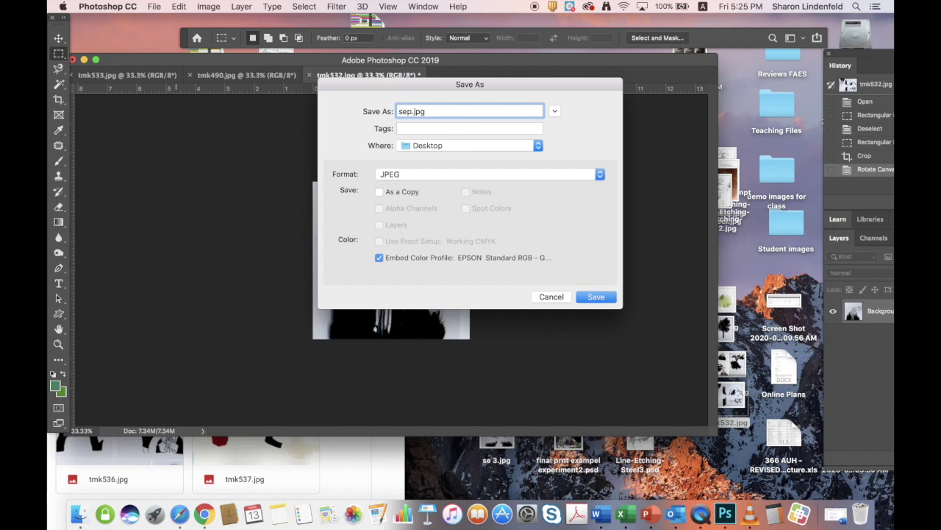
text(aration 1)
click(595, 296)
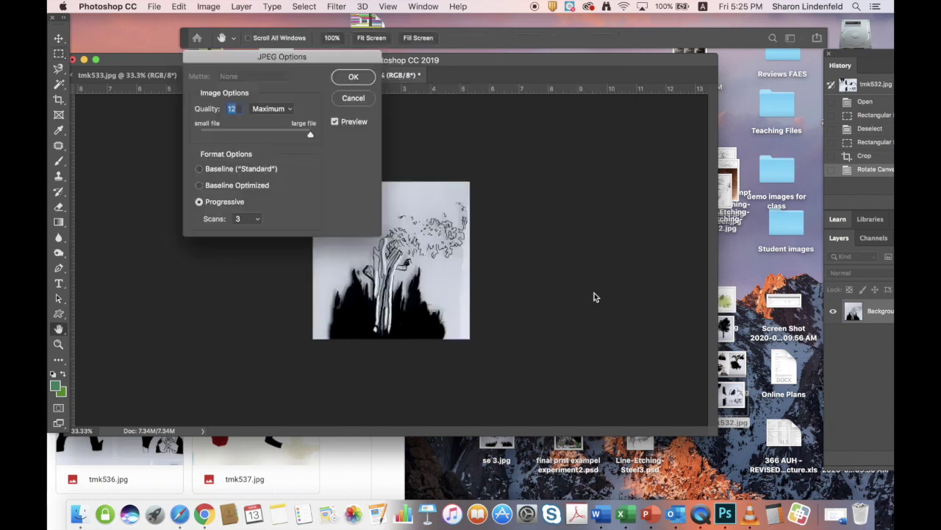
click(354, 79)
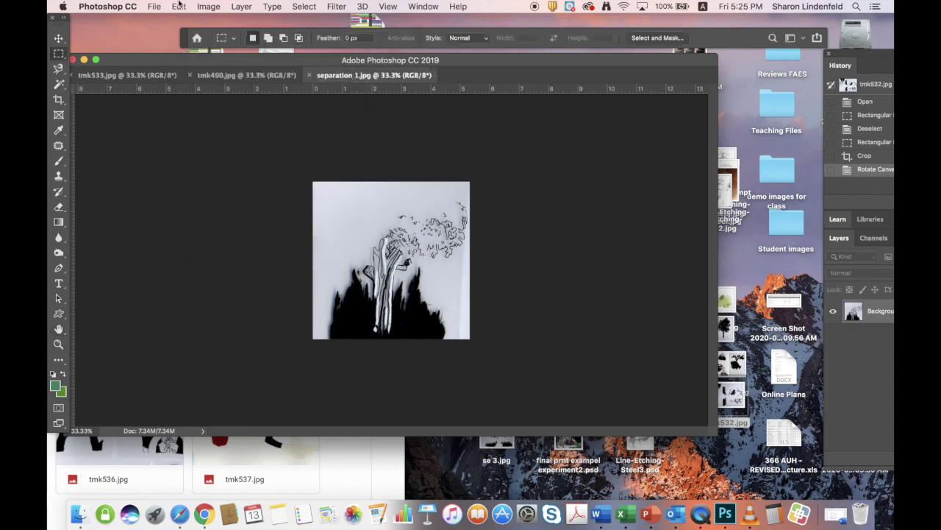
Step: Undo the canvas rotation and the crop to bring back the full scan
click(179, 6)
click(189, 20)
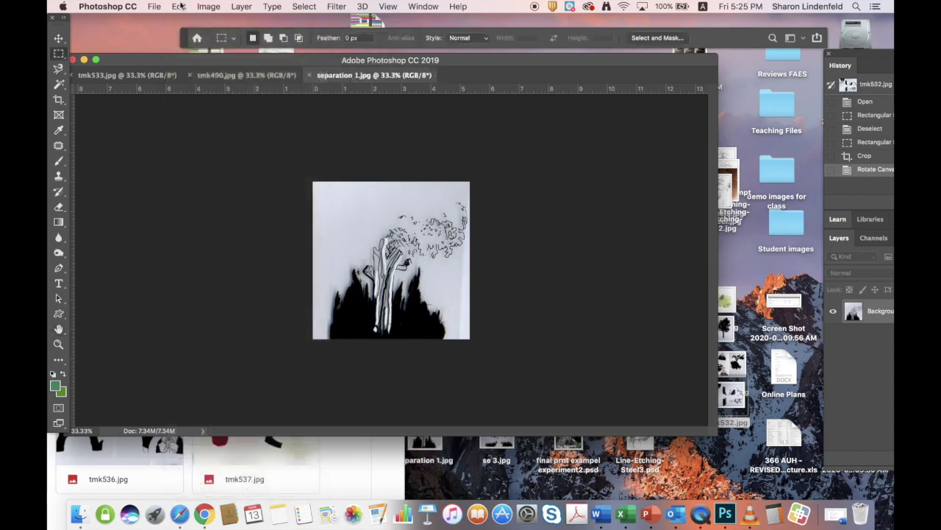
click(178, 6)
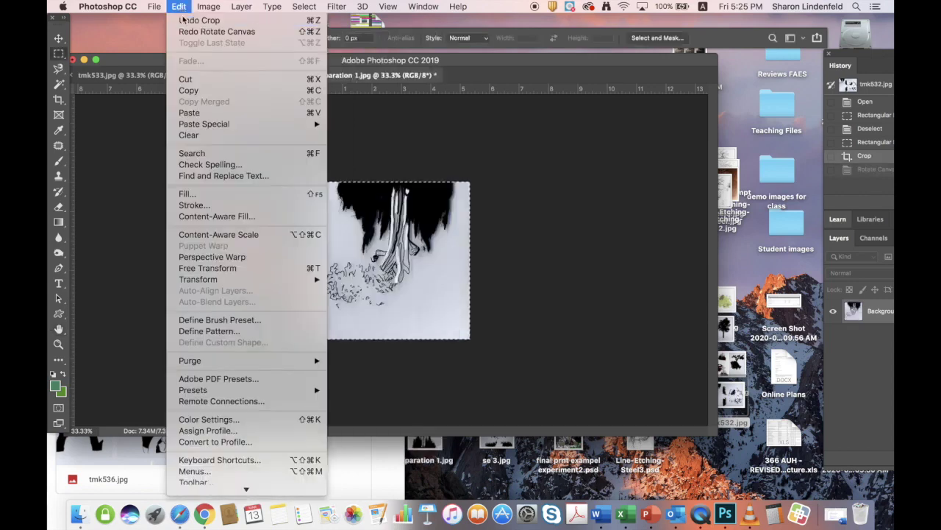
click(185, 19)
Step: Select the branches, leaves and black grass patches on the right part of the scan with a rectangular marquee and crop to them
drag(315, 94, 639, 427)
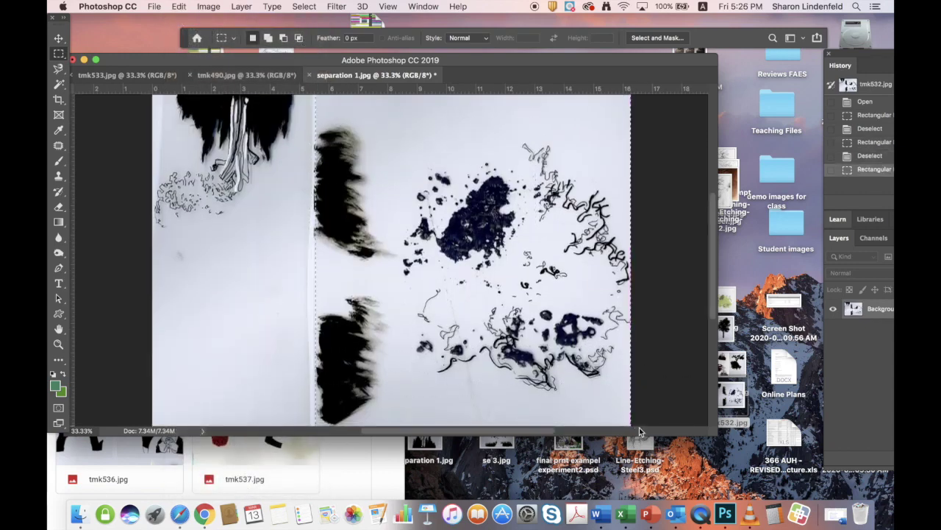
click(208, 6)
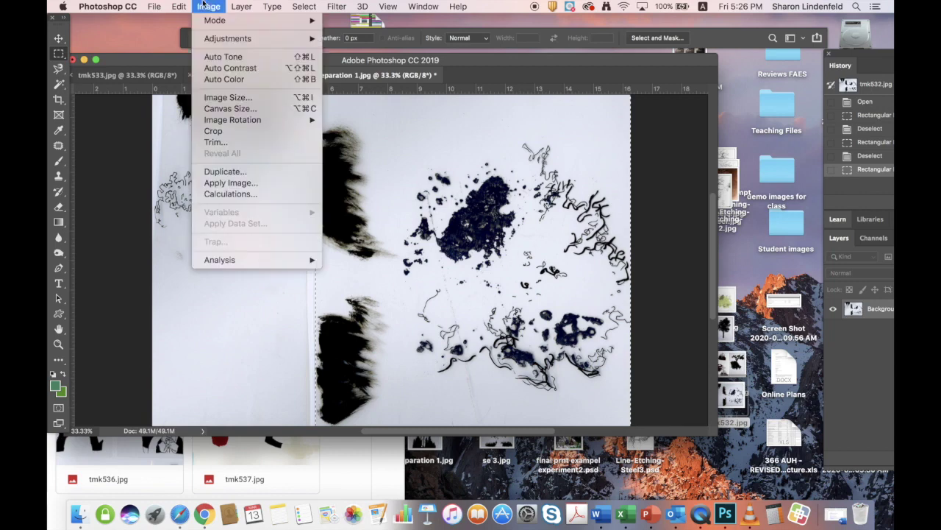
mouse_move(180, 6)
mouse_move(210, 6)
click(223, 132)
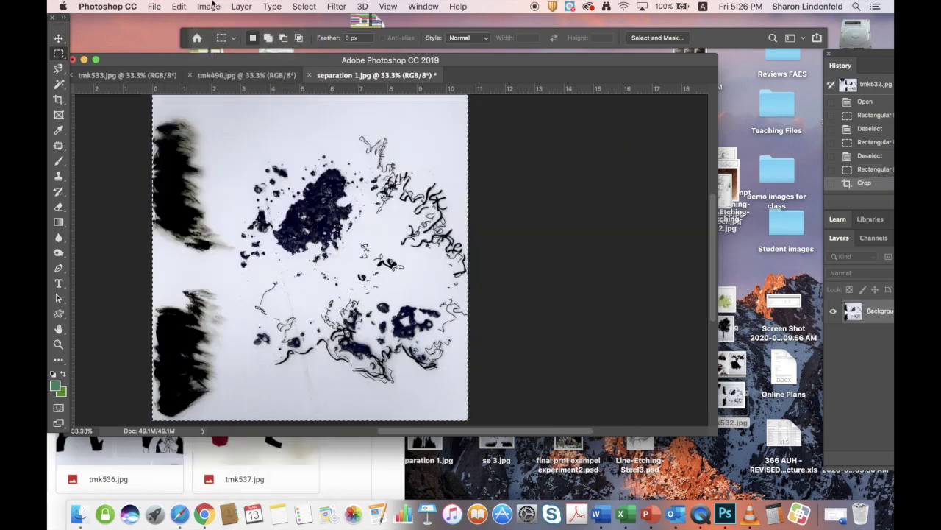
Step: Rotate the cropped branches and grass image 90° counter-clockwise so the grass patches lie along the bottom
click(178, 6)
mouse_move(208, 6)
mouse_move(233, 38)
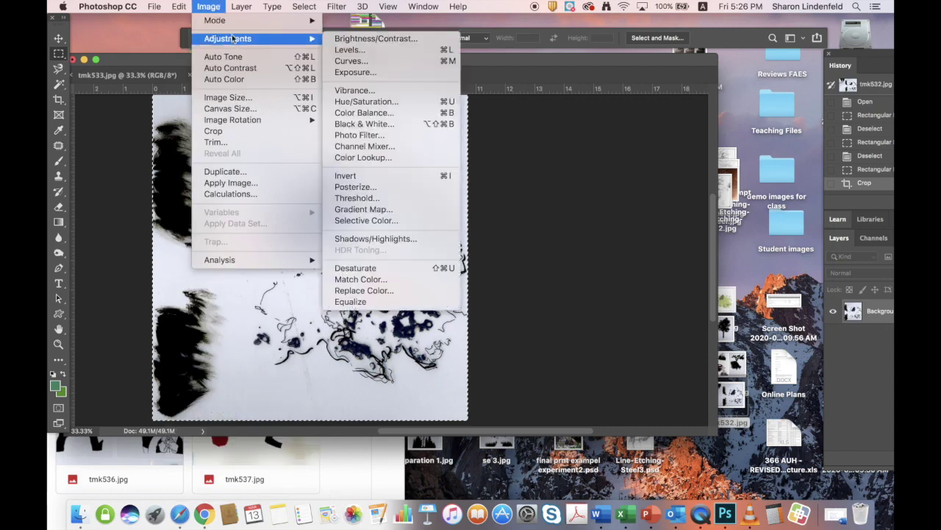
mouse_move(250, 120)
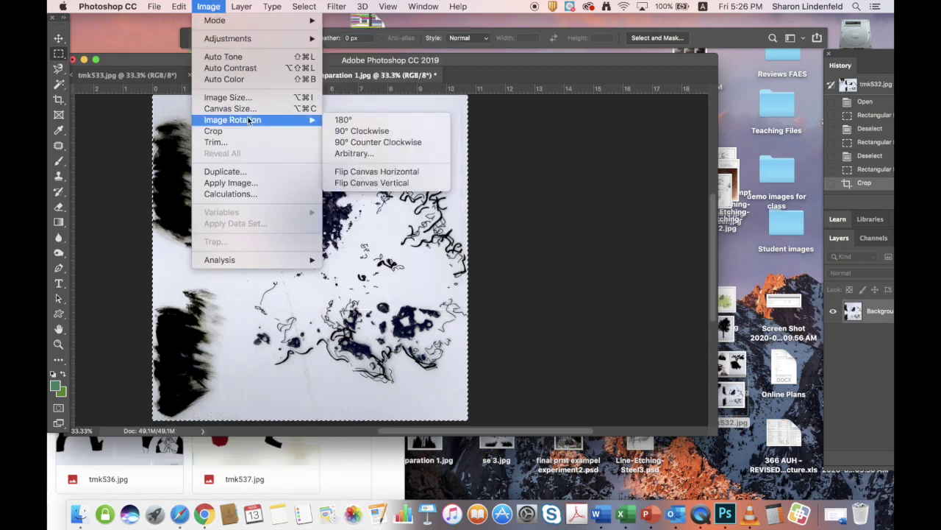
click(358, 142)
key(super+minus)
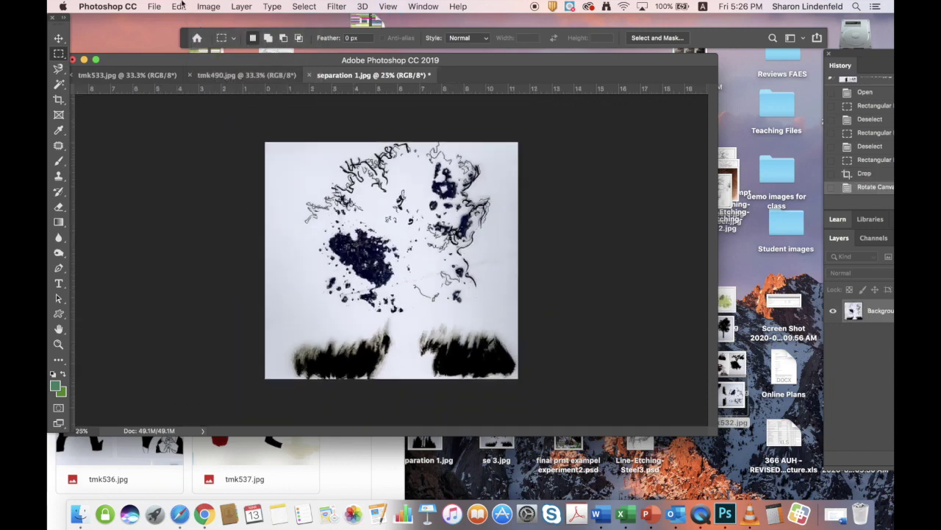
Step: Save the rotated branches and grass image to the Desktop as the JPEG separation 2.jpg
click(156, 6)
click(177, 128)
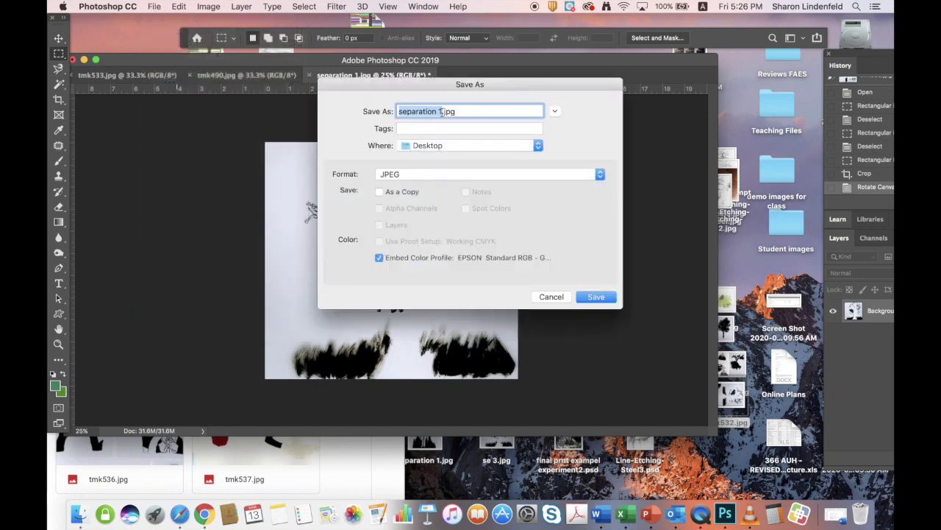
click(442, 111)
key(BackSpace)
text(2)
click(596, 296)
click(352, 77)
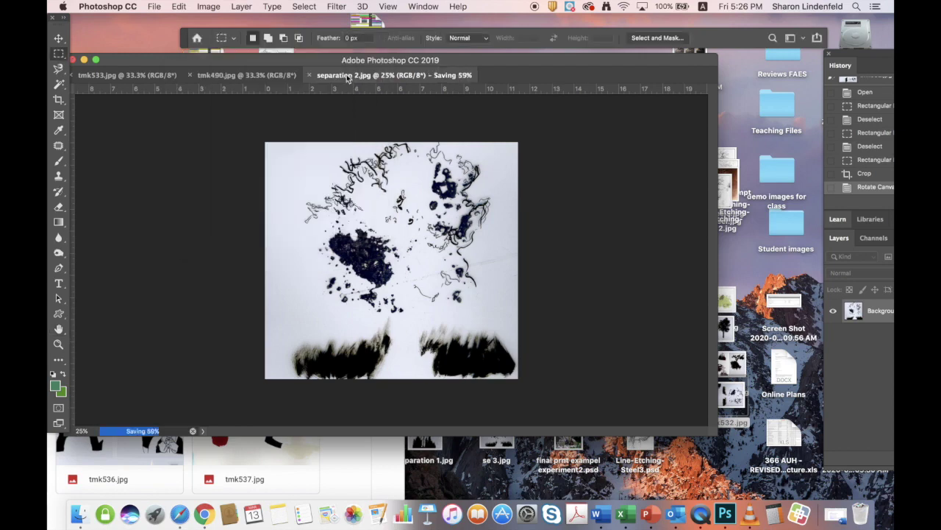
Step: In the tmk490.jpg scan, select the black foliage shapes on the right side with a rectangular marquee and crop to them
click(242, 78)
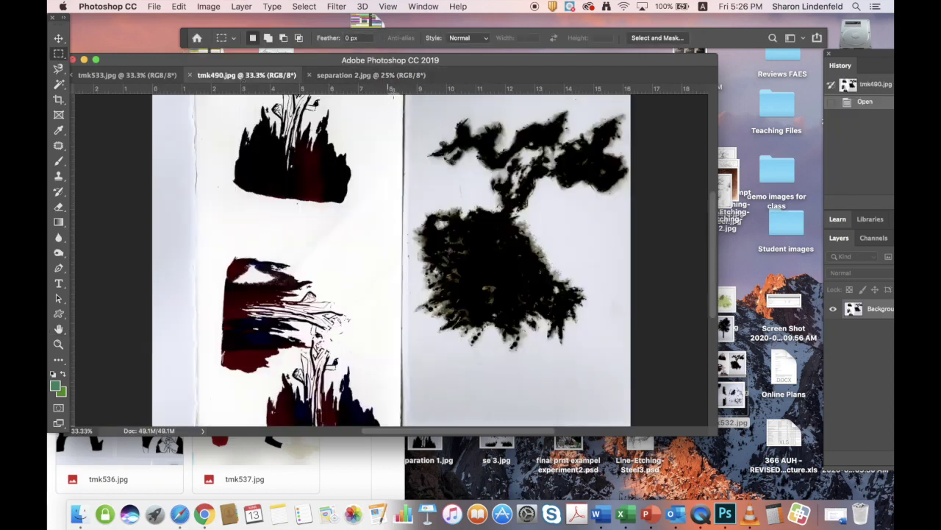
drag(410, 90, 642, 364)
click(208, 7)
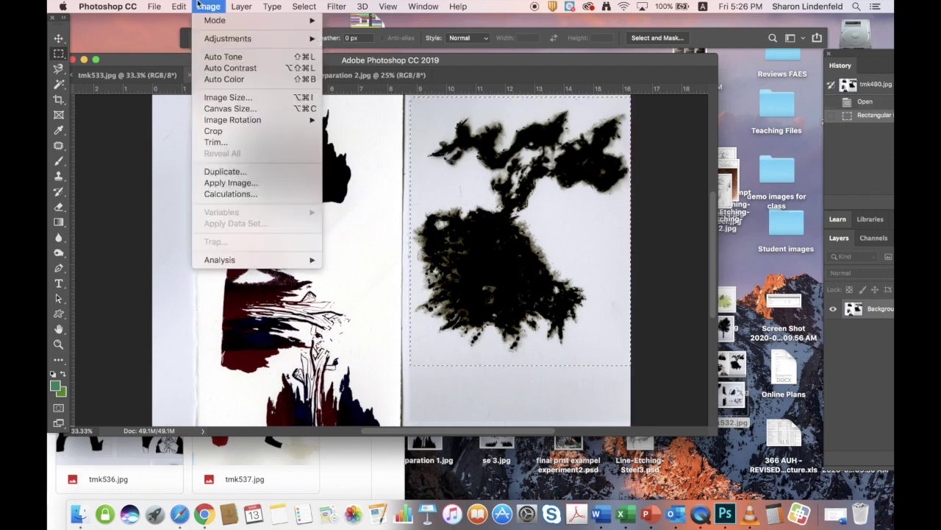
click(244, 131)
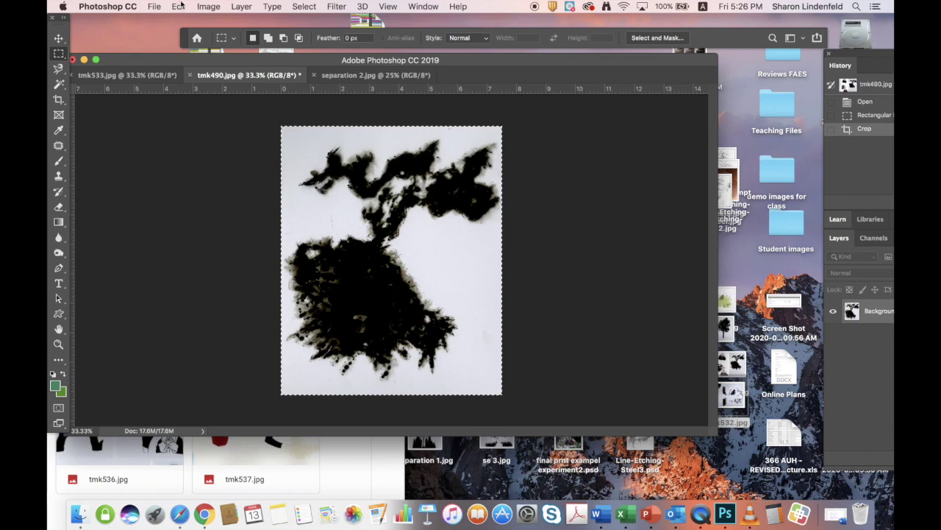
Step: Save the cropped foliage image to the Desktop as separation 3.jpg, a JPEG at maximum quality 12
click(155, 7)
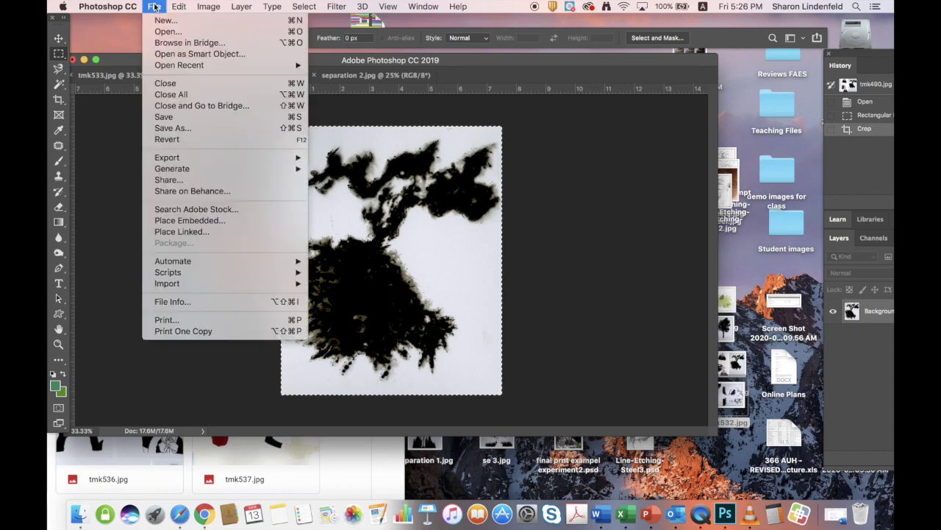
click(174, 128)
text(separation 3.jpg)
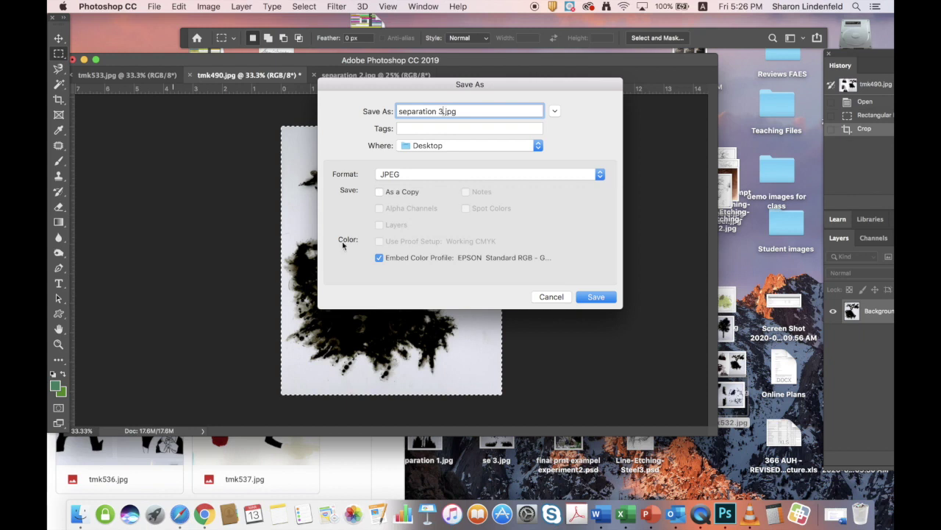
click(592, 297)
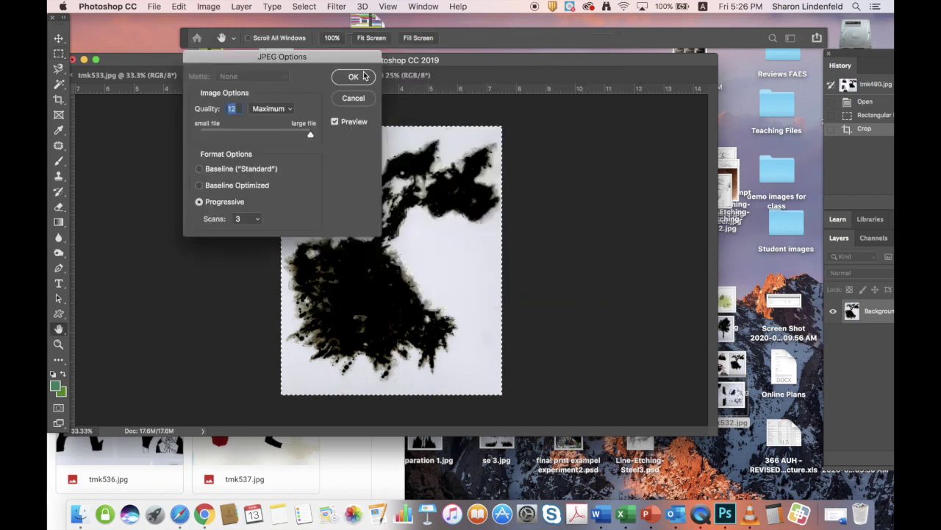
click(365, 76)
Step: In the tmk533.jpg scan, select the whole tree silhouette with a rectangular marquee that excludes the marks below the trunk, and crop to it
click(127, 76)
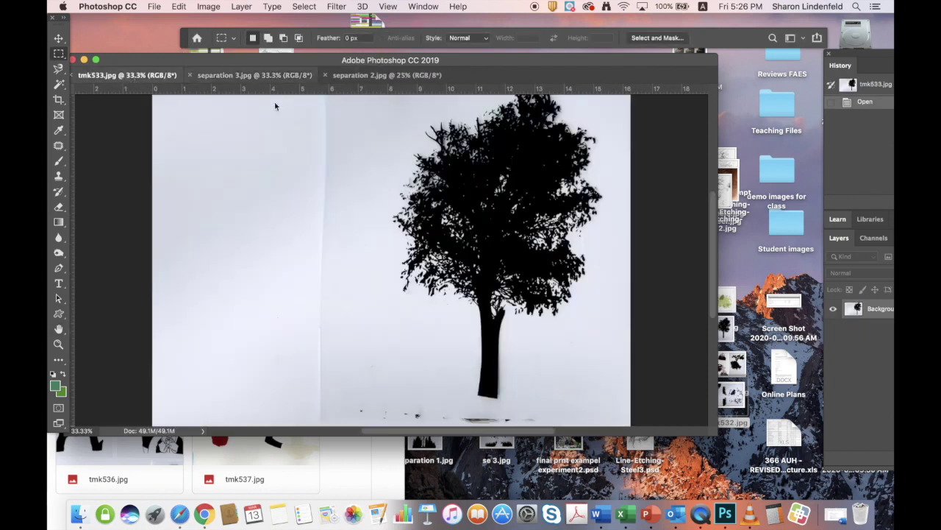
drag(329, 96, 616, 375)
key(super+minus)
key(super+minus)
key(super+d)
drag(356, 174, 516, 332)
click(209, 7)
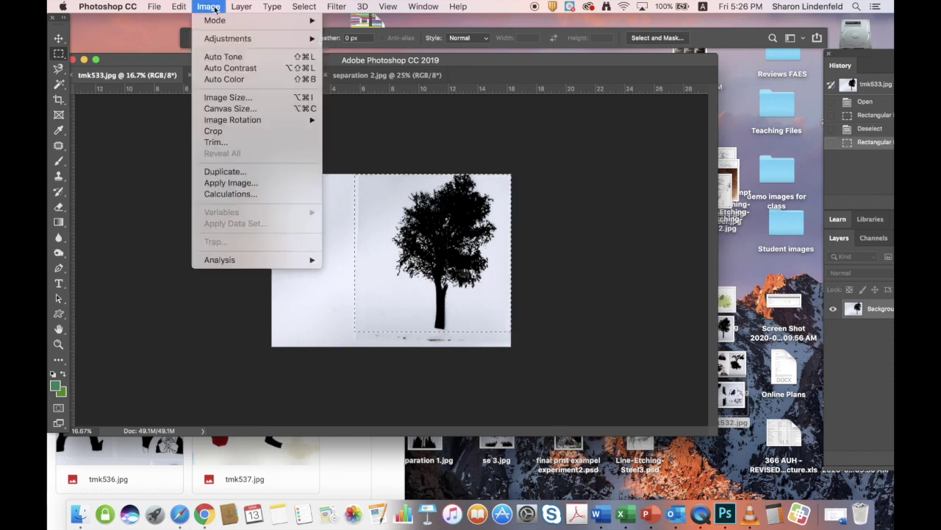
click(213, 131)
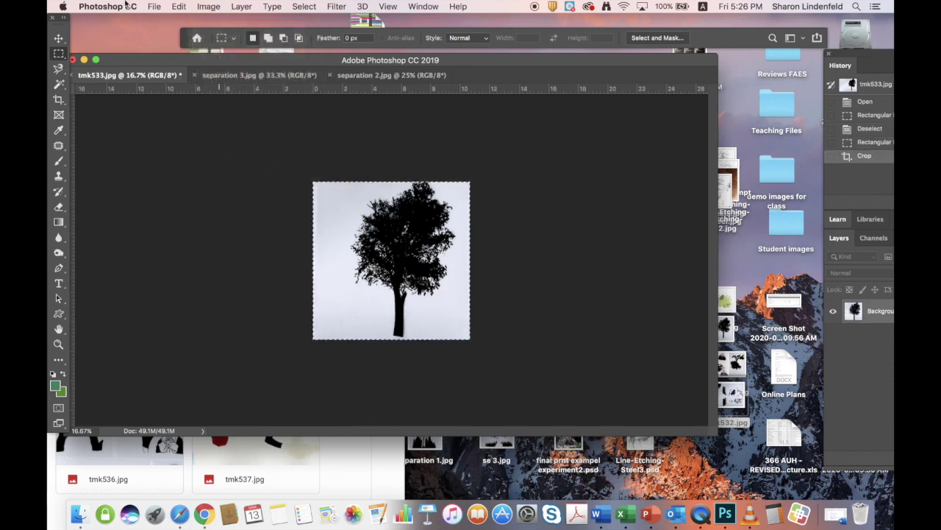
Step: Save the cropped tree silhouette to the Desktop as separation 4.jpg, a JPEG at maximum quality 12
click(155, 5)
click(192, 129)
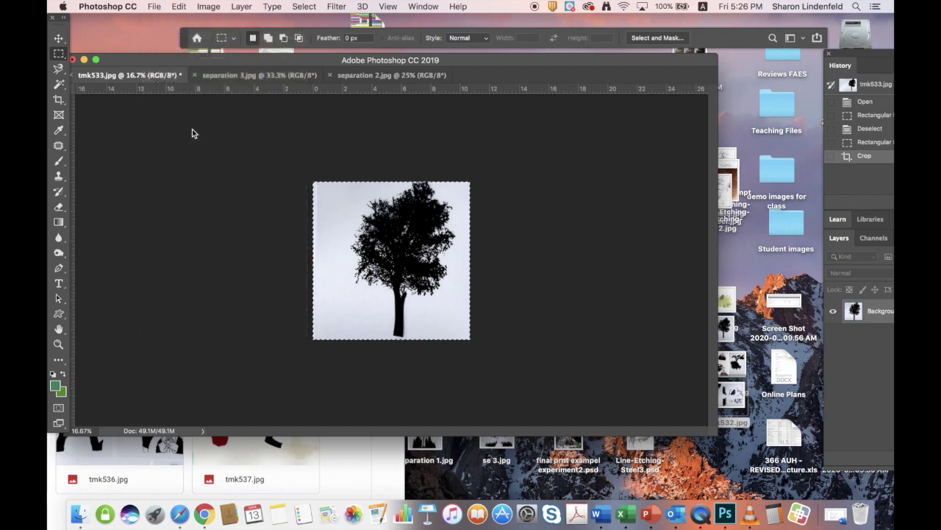
text(separation 4.jpg)
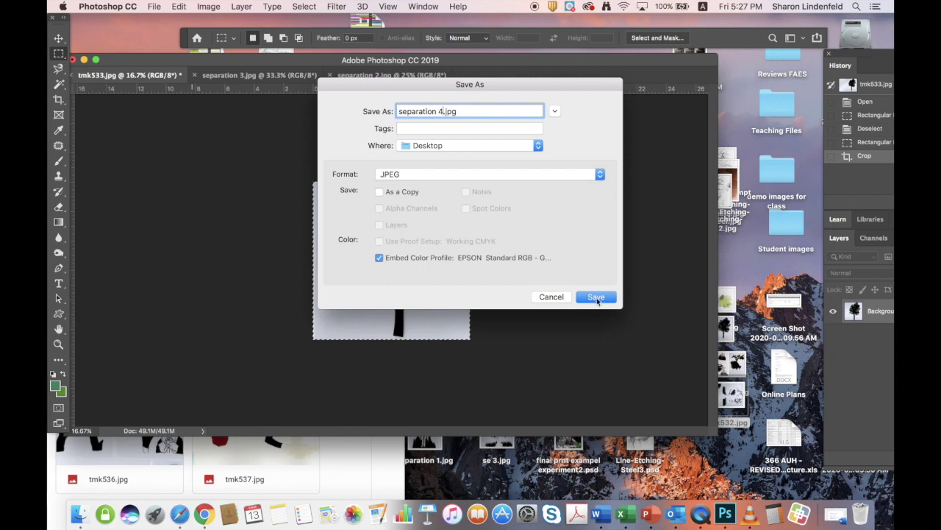
click(596, 296)
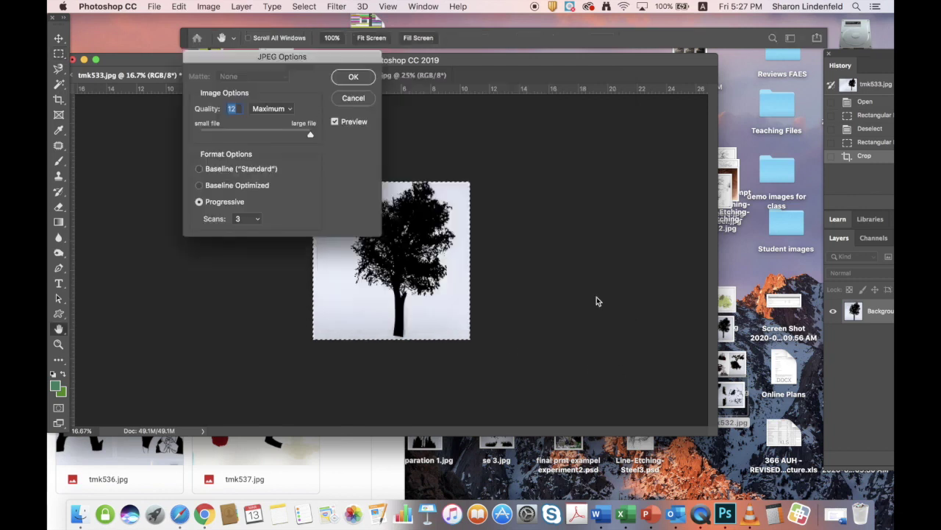
click(354, 78)
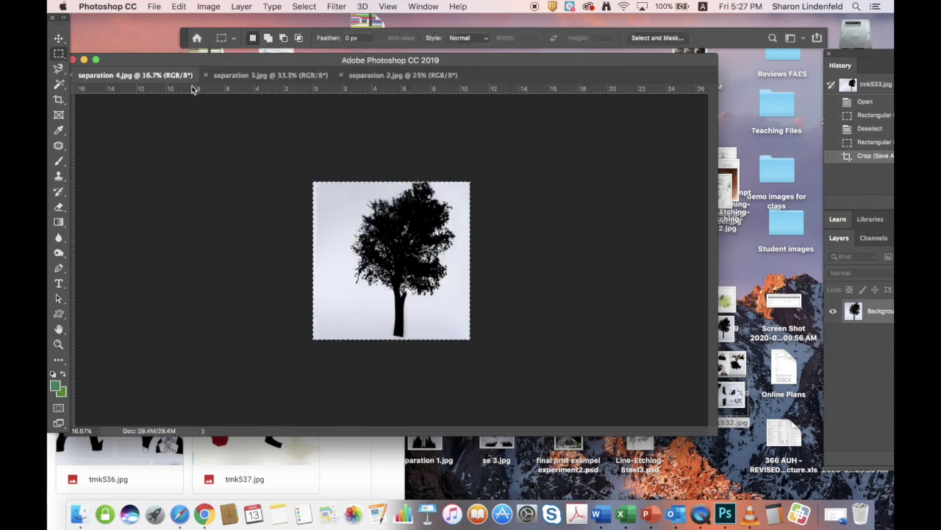
Step: Reopen the recent file separation 1.jpg alongside the other separations and bring separation 2.jpg to the front
click(154, 6)
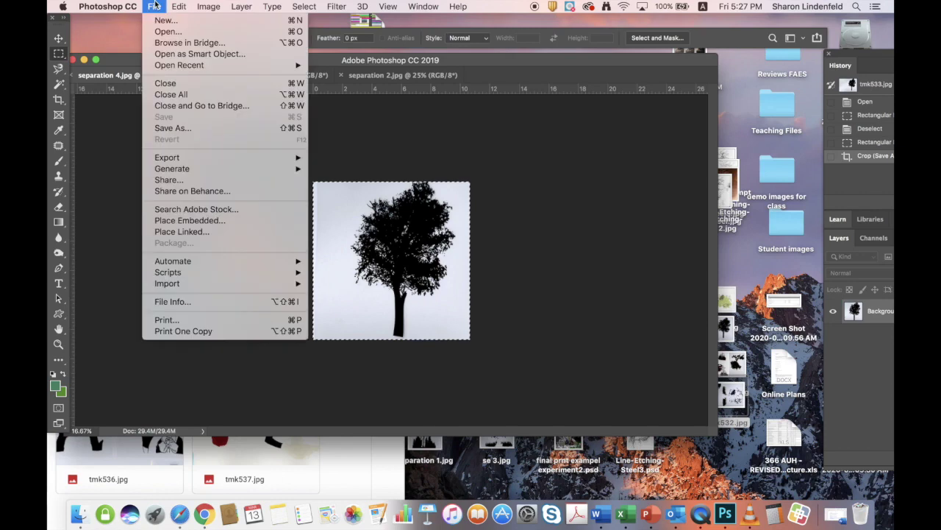
mouse_move(171, 67)
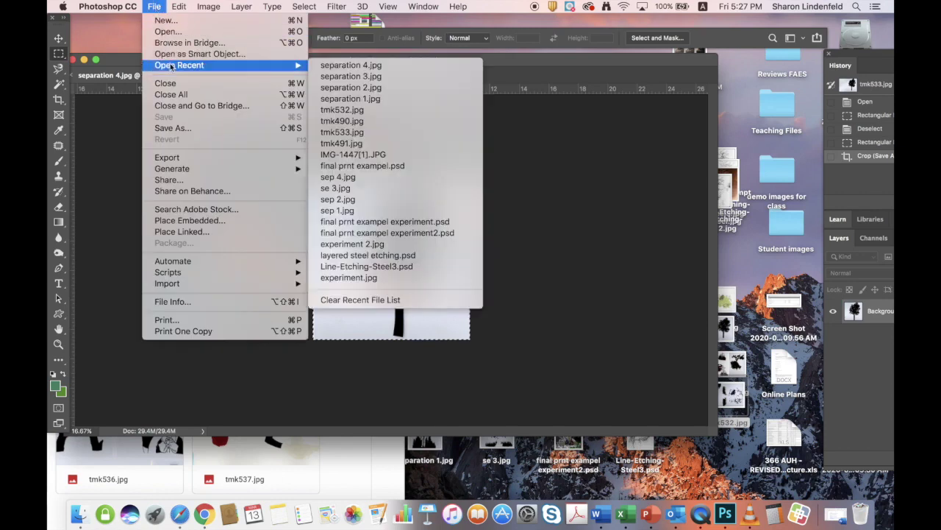
click(345, 98)
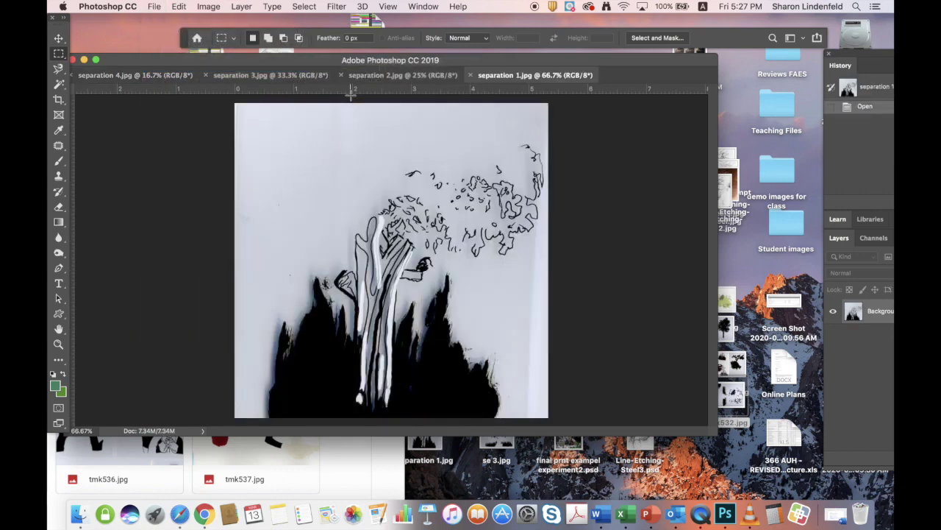
key(super+minus)
key(super+minus)
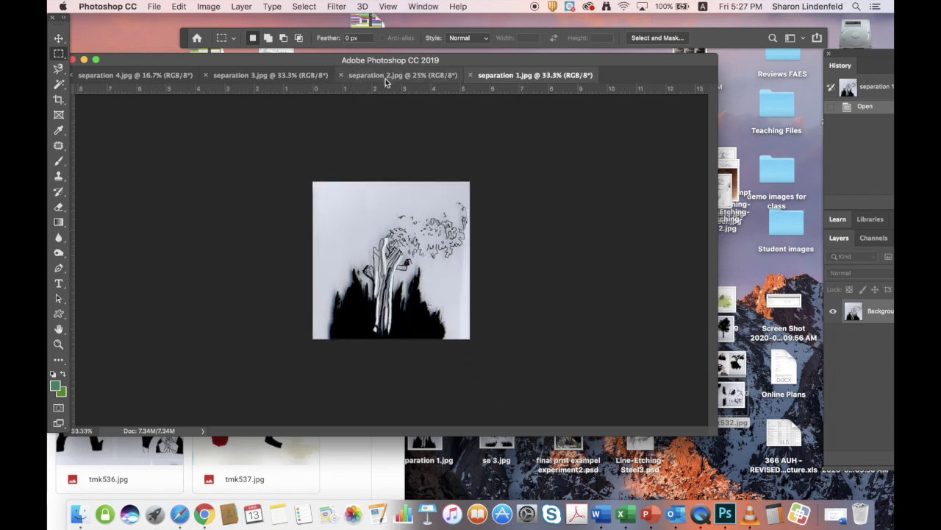
click(386, 76)
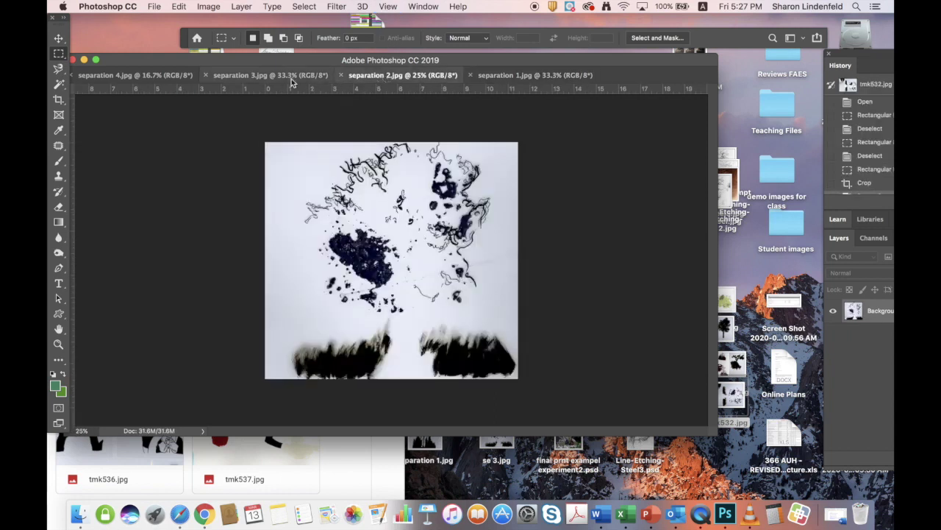
Step: Check the image dimensions and resolution of separation 2.jpg without changing them
click(208, 7)
click(217, 9)
click(247, 100)
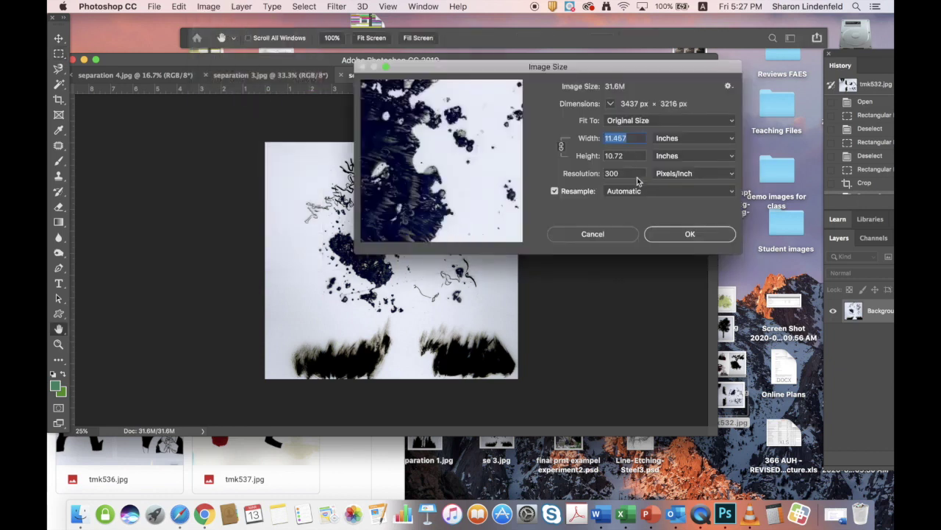
click(673, 237)
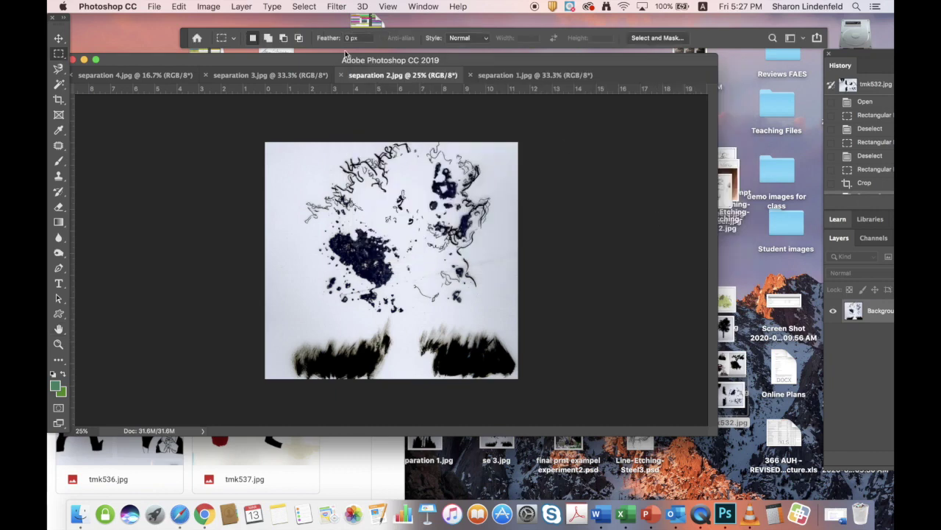
Step: Create a new blank white RGB document 40 centimeters wide and 40 centimeters high at 300 pixels/inch
click(151, 7)
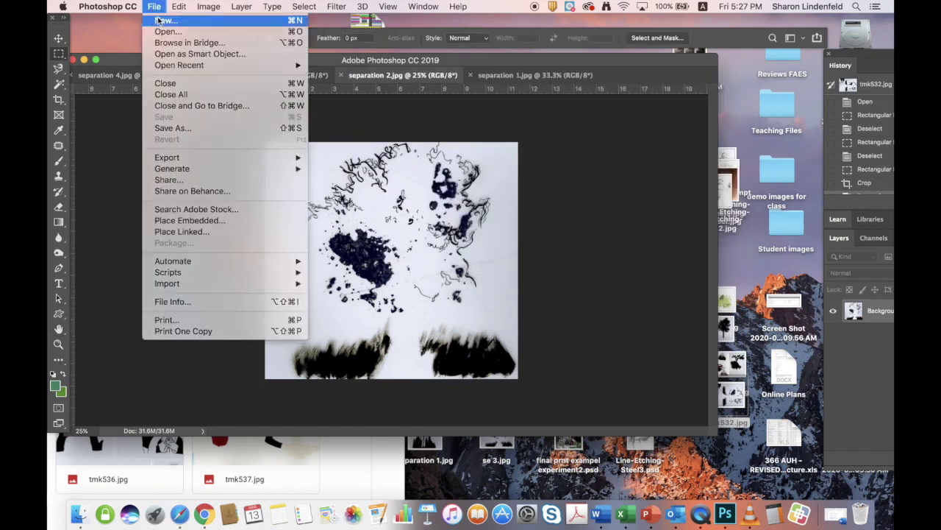
click(157, 18)
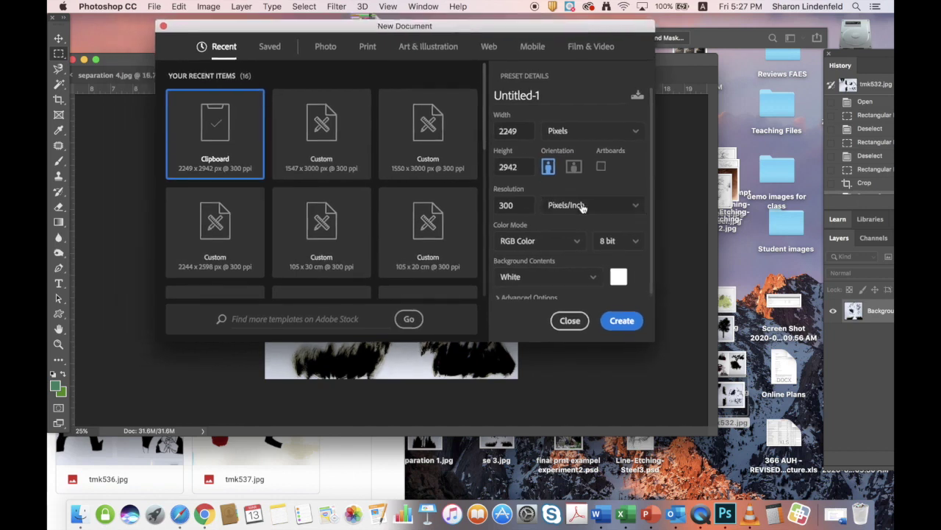
click(564, 134)
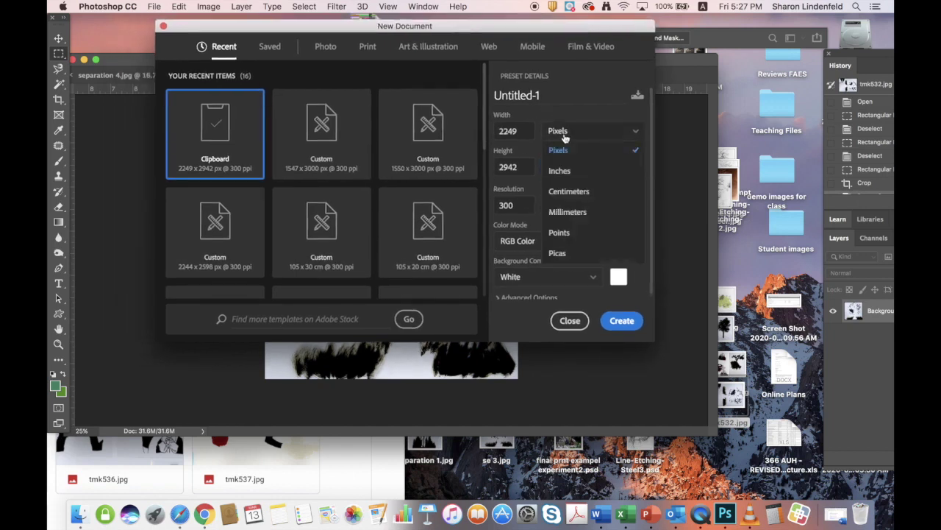
click(564, 189)
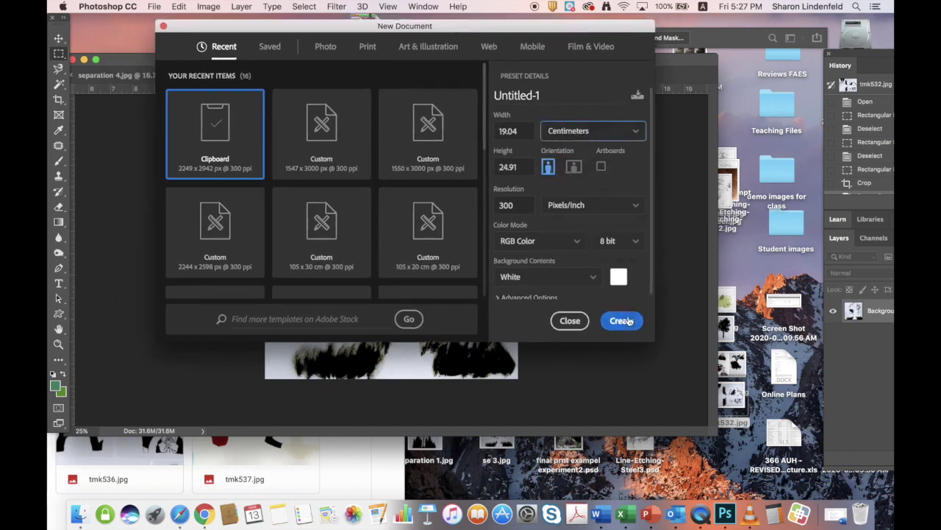
click(511, 130)
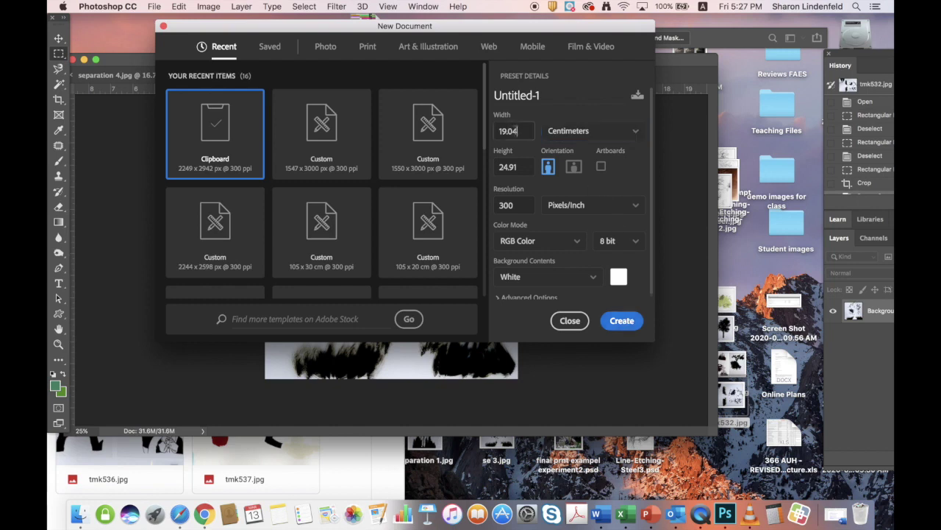
text(40)
click(527, 167)
text(4)
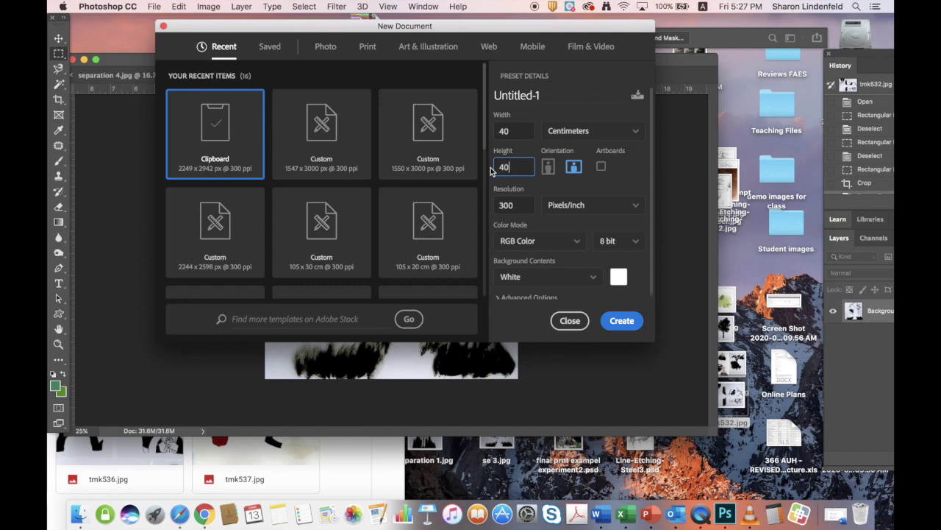
click(634, 320)
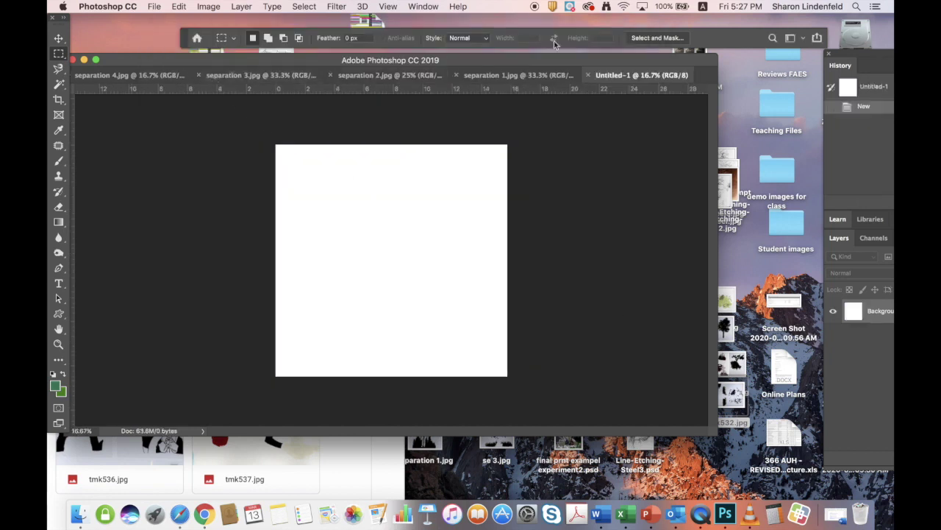
Step: Copy the entire canvas of separation 1.jpg and of separation 2.jpg, pasting each into Untitled-1 as its own layer
click(517, 74)
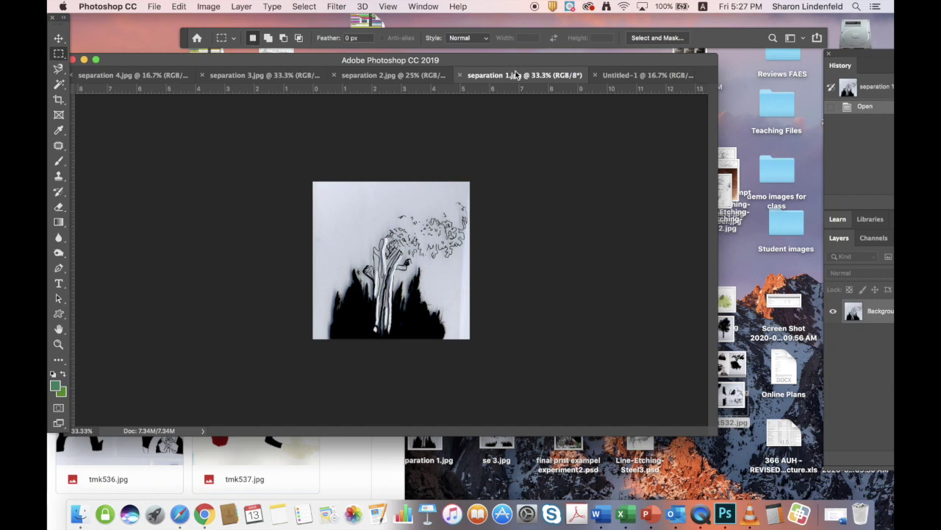
key(super+a)
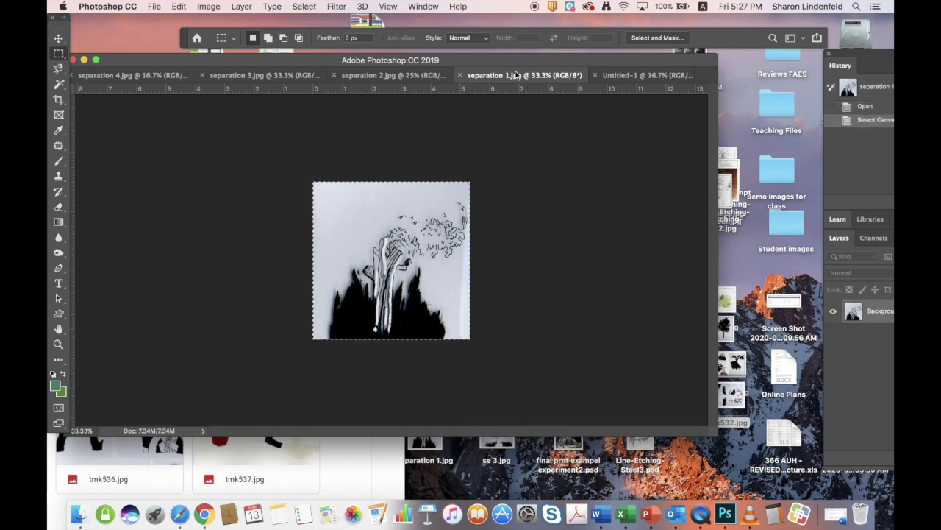
click(641, 75)
key(super+v)
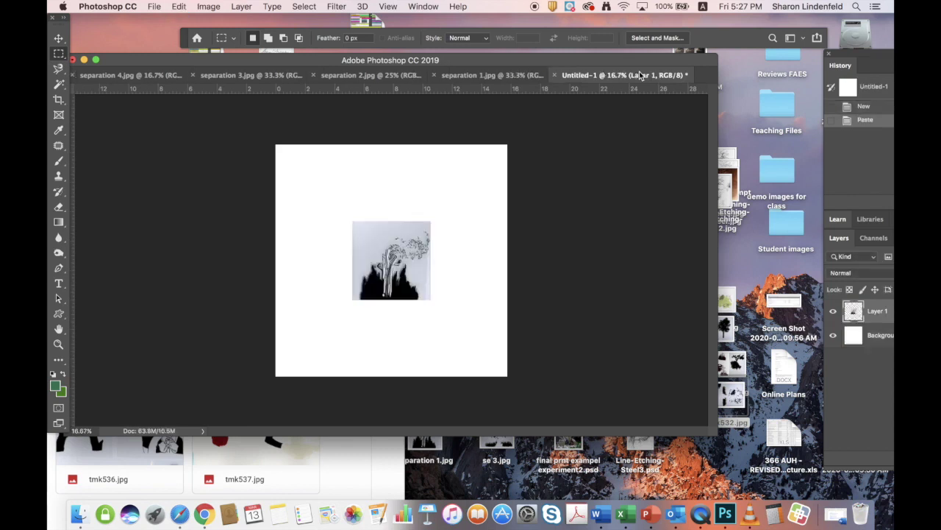
click(369, 80)
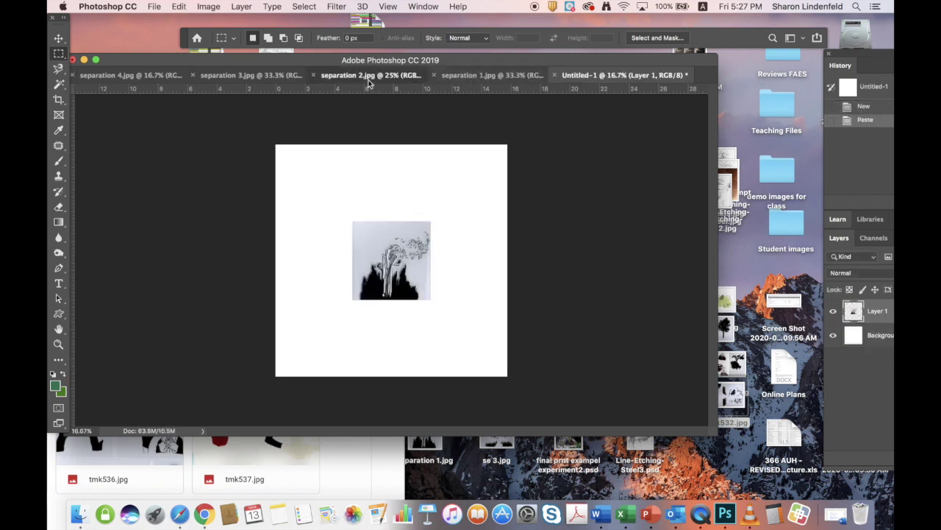
key(super+a)
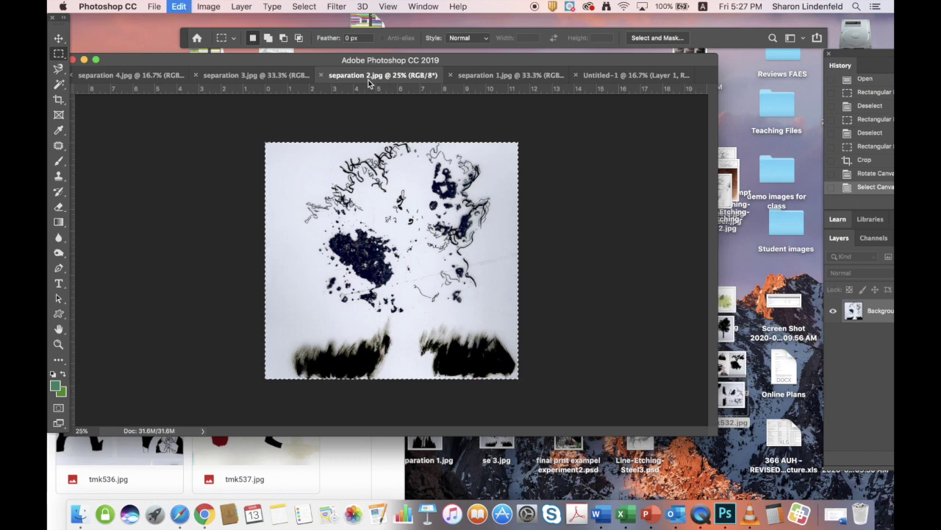
click(614, 77)
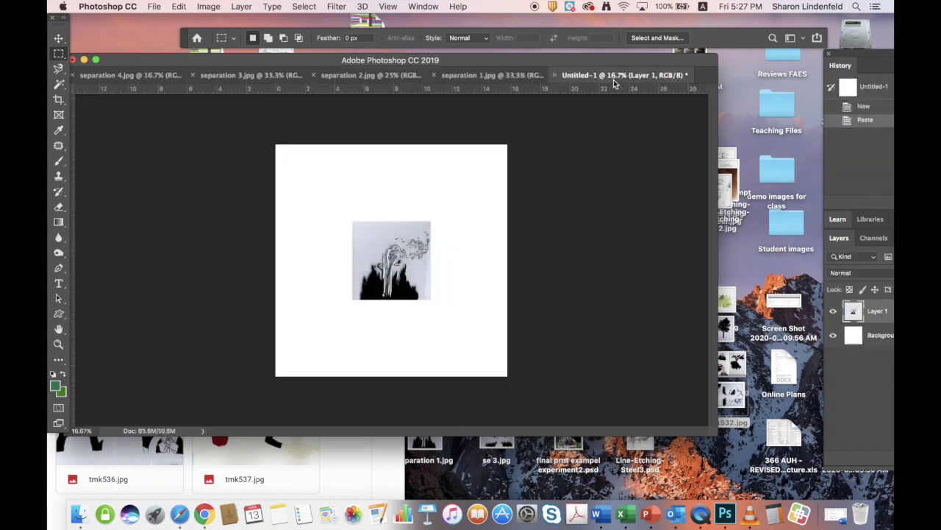
key(super+v)
Step: Copy the entire canvas of separation 3.jpg and of separation 4.jpg, pasting each into Untitled-1 as its own layer
click(341, 78)
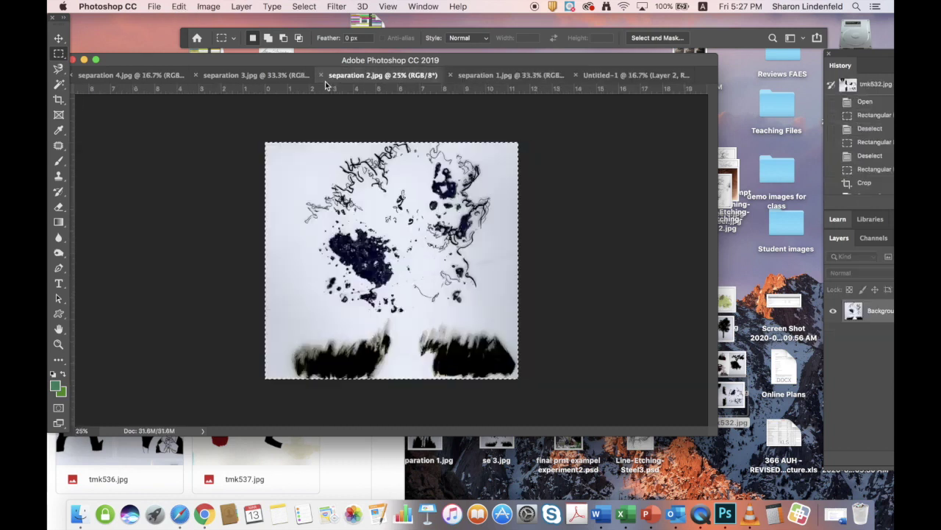
click(239, 75)
key(super+a)
key(super+c)
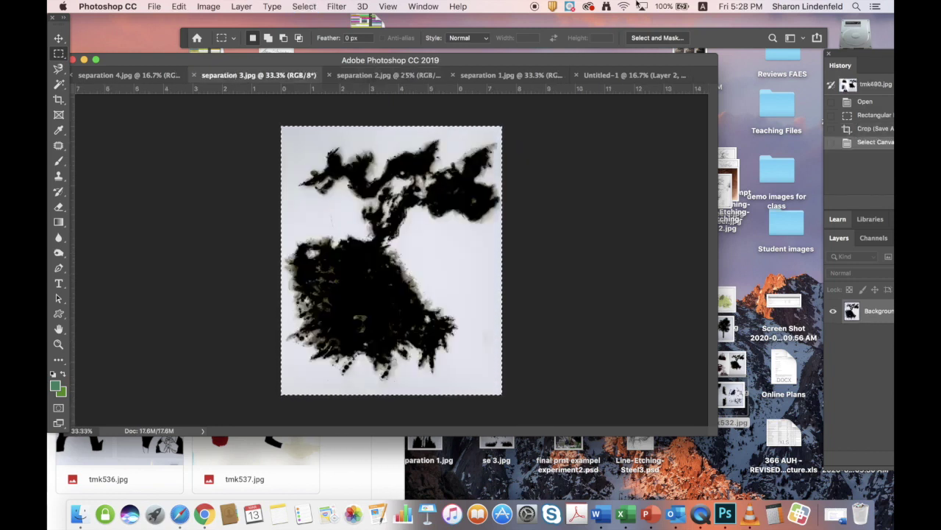
click(595, 78)
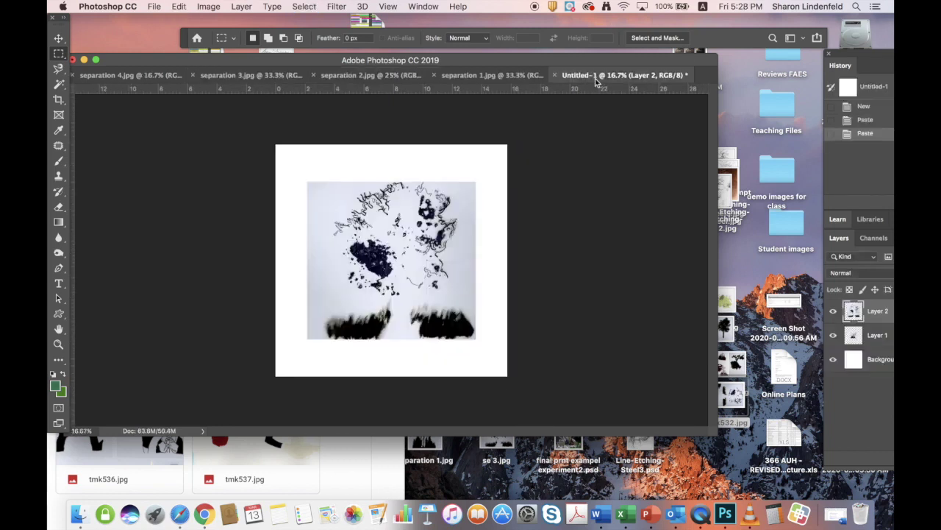
key(super+v)
click(141, 77)
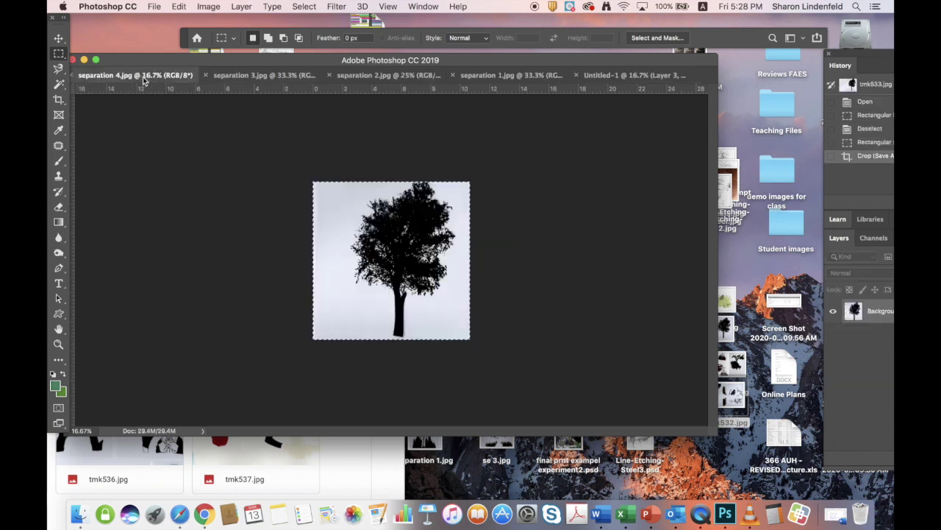
key(super+a)
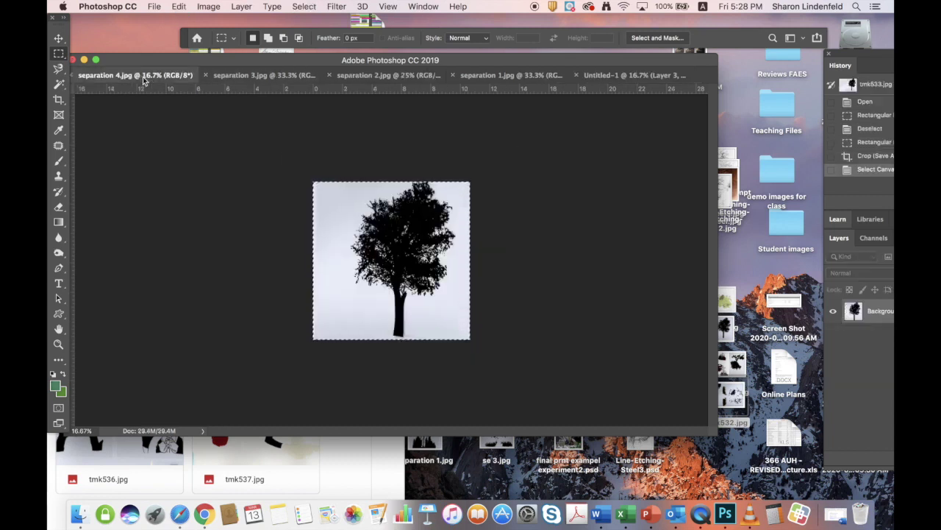
click(598, 77)
key(super+v)
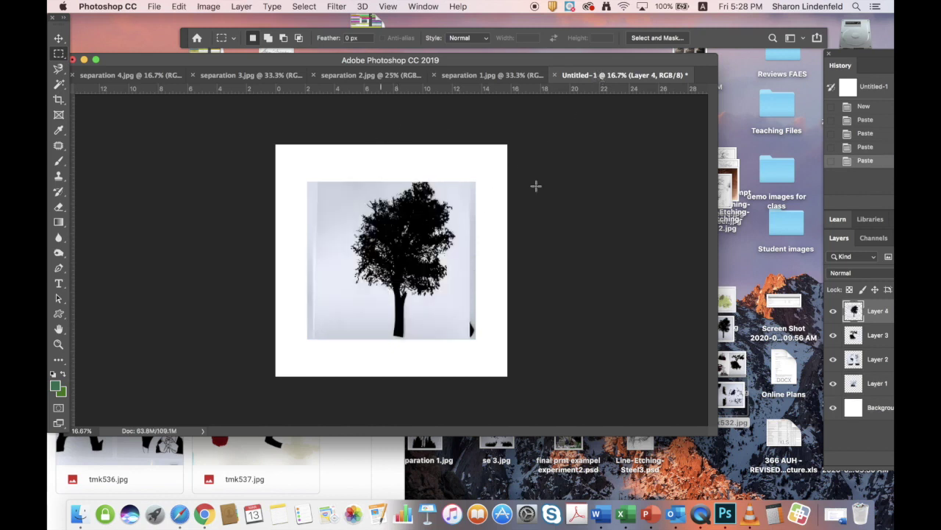
Step: Select the pale background around the tree silhouette on Layer 4 with the Magic Wand and delete it
click(59, 84)
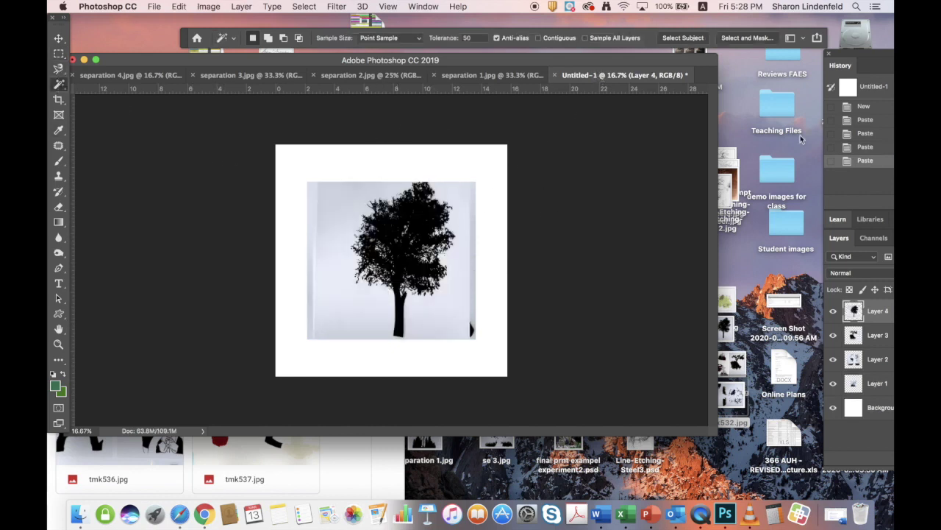
drag(866, 59, 597, 44)
click(343, 216)
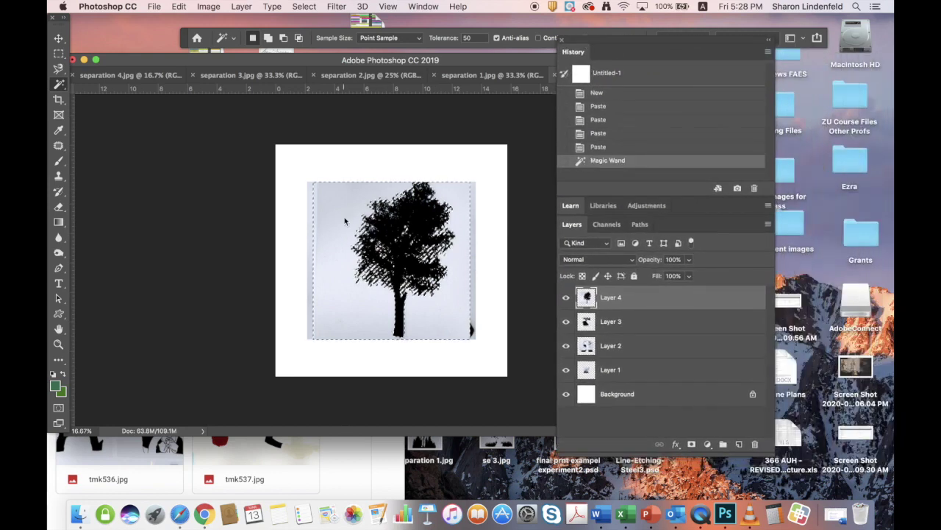
key(Delete)
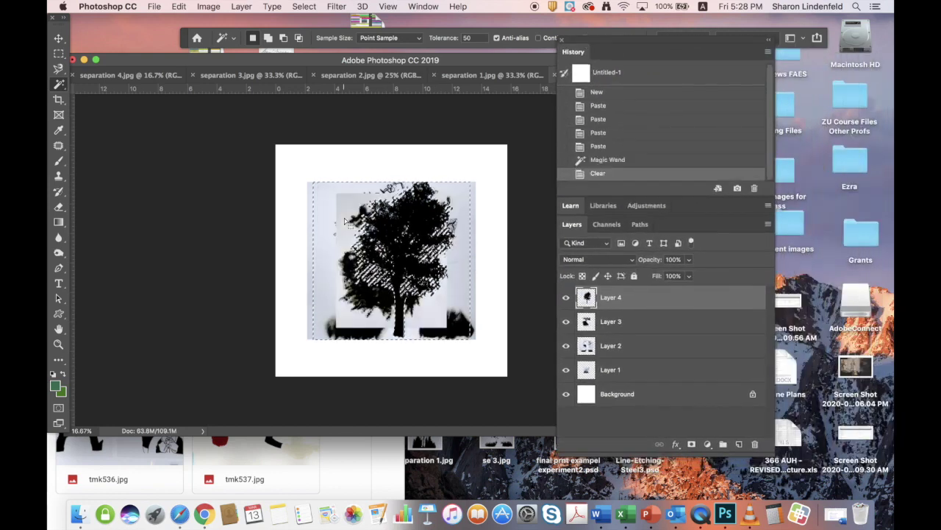
Step: Hide Layers 4, 2 and 1, clear the old selection, and delete the pale background of the foliage on Layer 3 with the Magic Wand
click(604, 329)
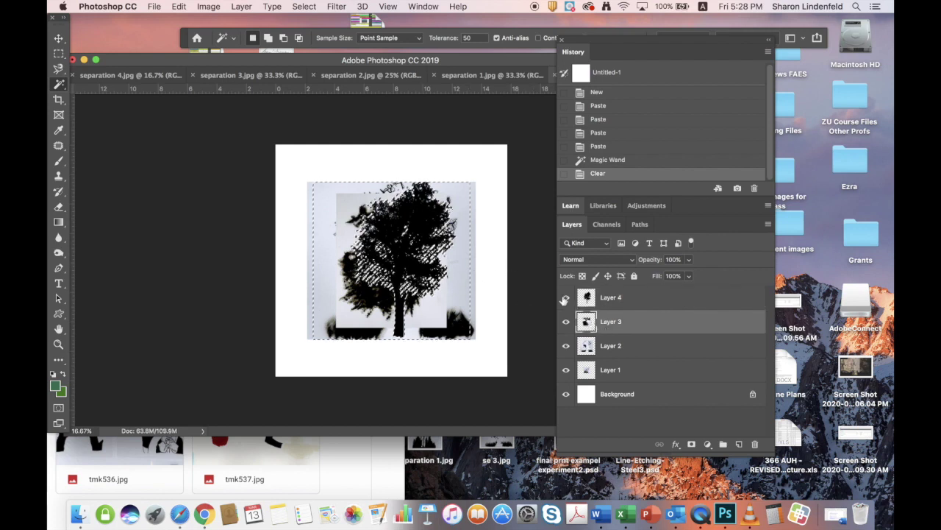
click(566, 297)
click(565, 345)
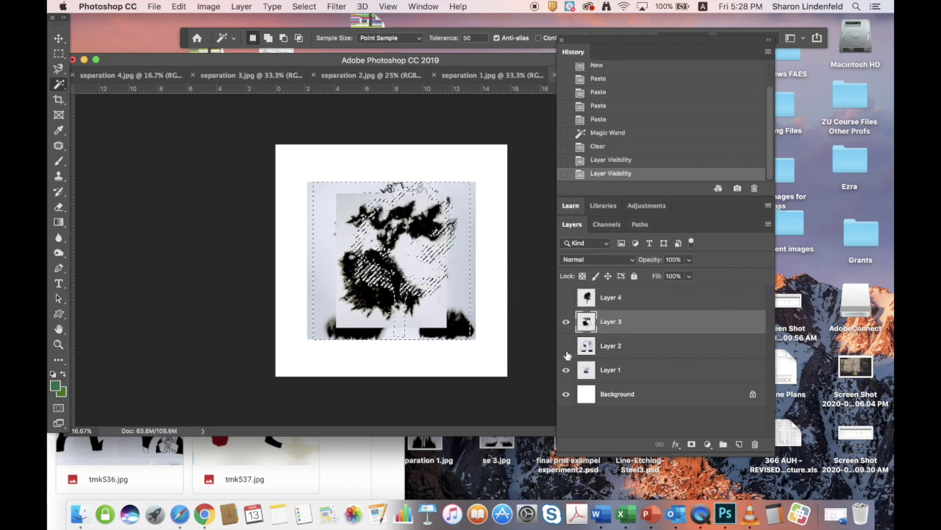
click(565, 369)
key(super+d)
click(425, 261)
key(Delete)
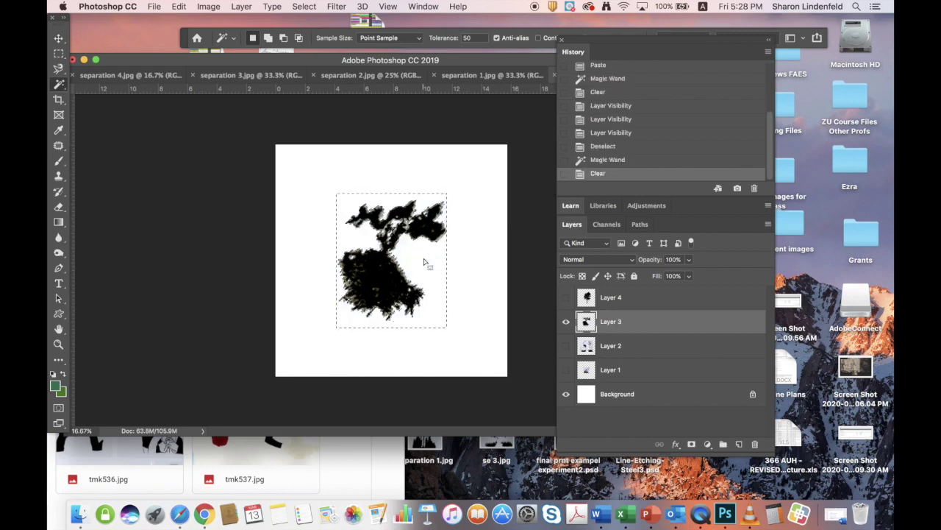
Step: Remove the leftover gray fringe around the black foliage on Layer 3 using additive Magic Wand selections, and deselect
key(super+equal)
key(super+equal)
key(super+equal)
key(super+d)
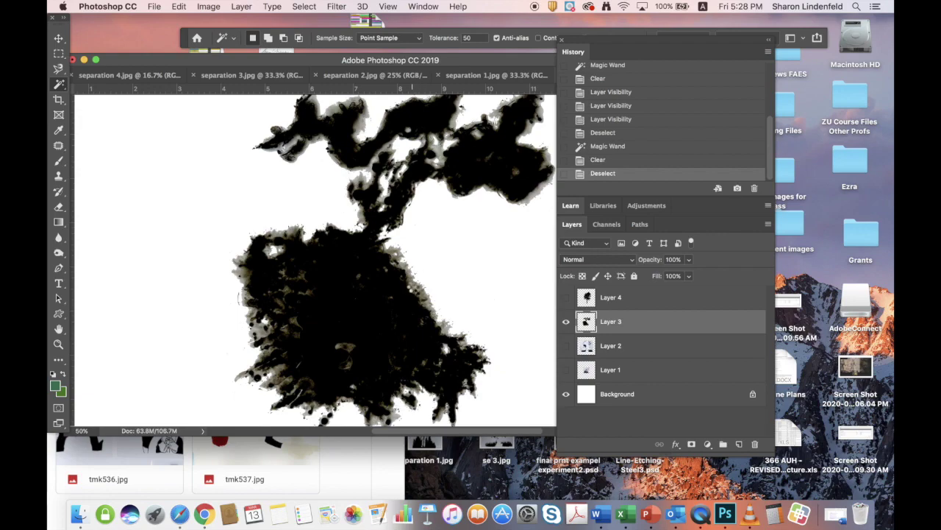
shift+click(406, 272)
shift+click(405, 267)
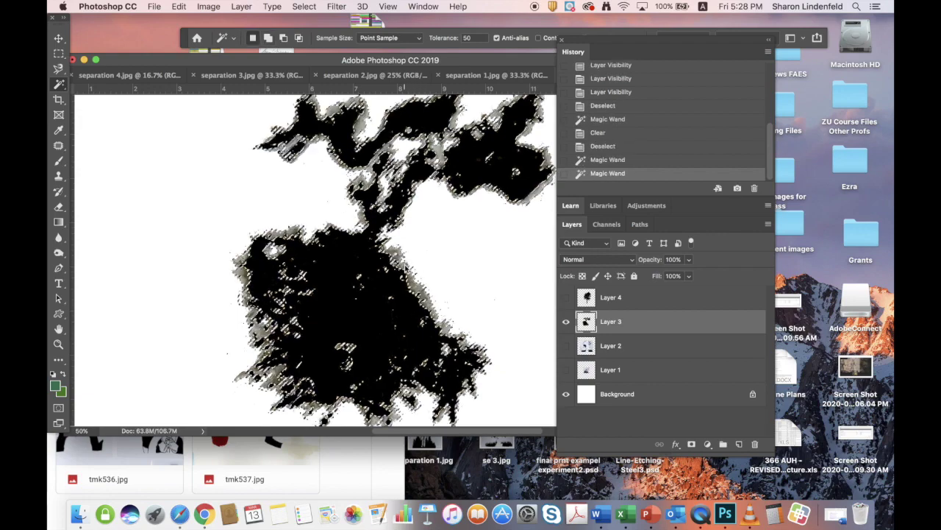
key(Delete)
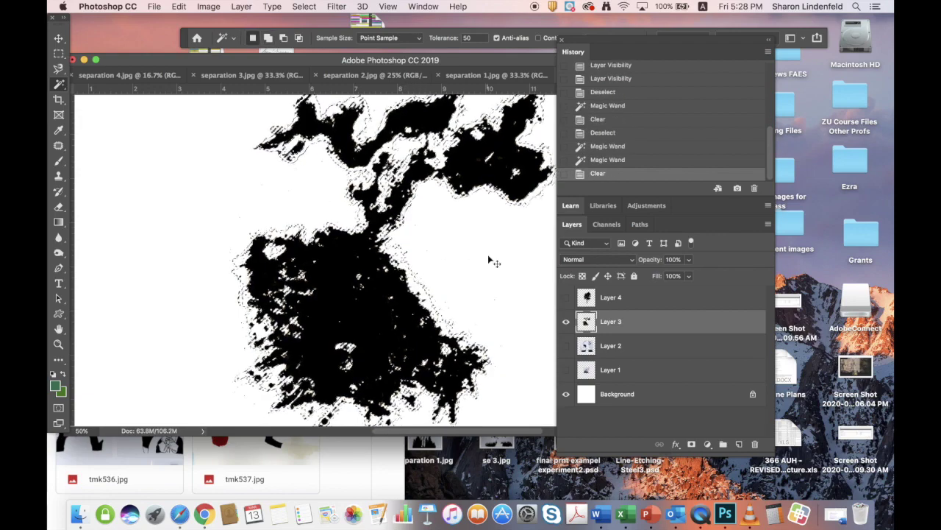
key(super+d)
Step: Hide Layer 3, show and activate Layer 2, and delete its pale background with the Magic Wand
click(566, 321)
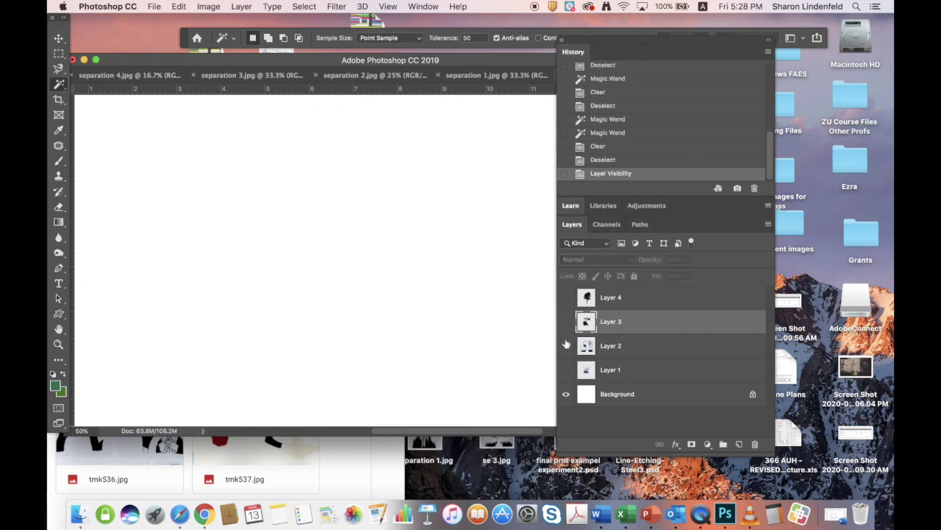
click(565, 345)
click(655, 356)
key(super+minus)
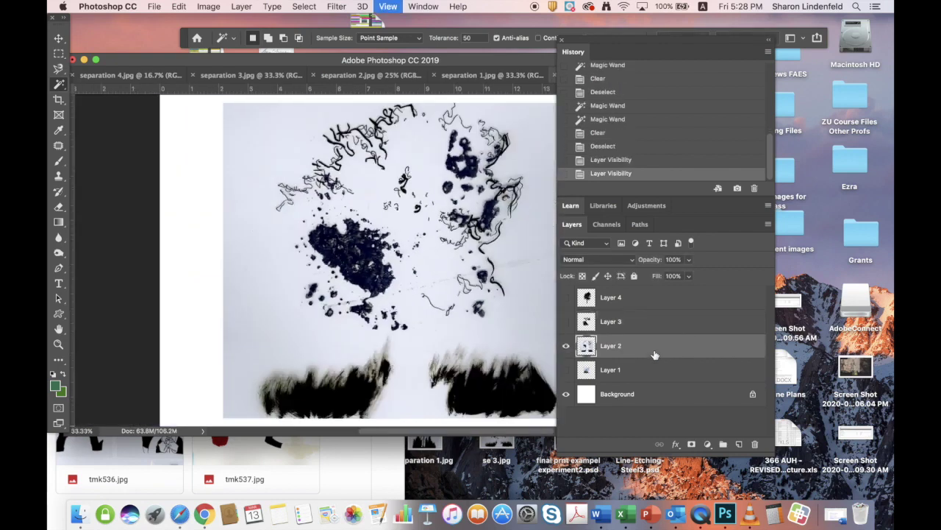
click(494, 277)
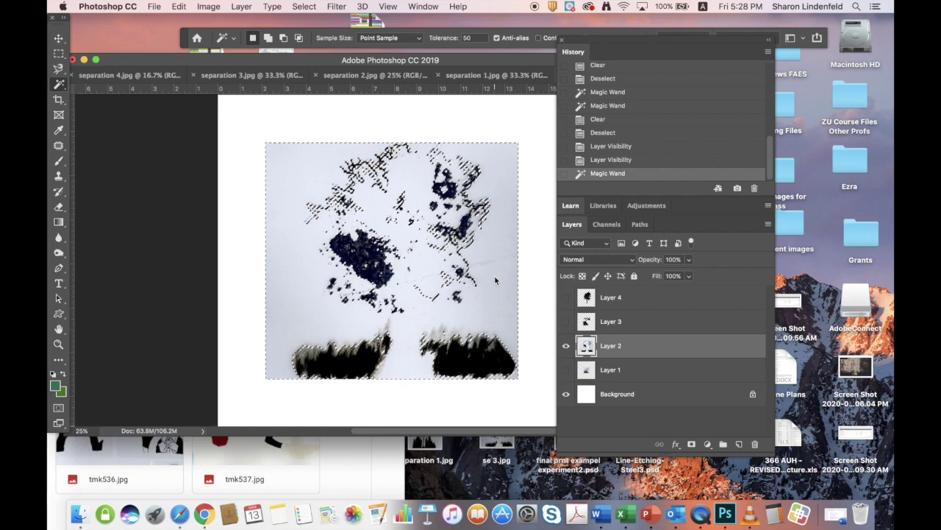
key(Delete)
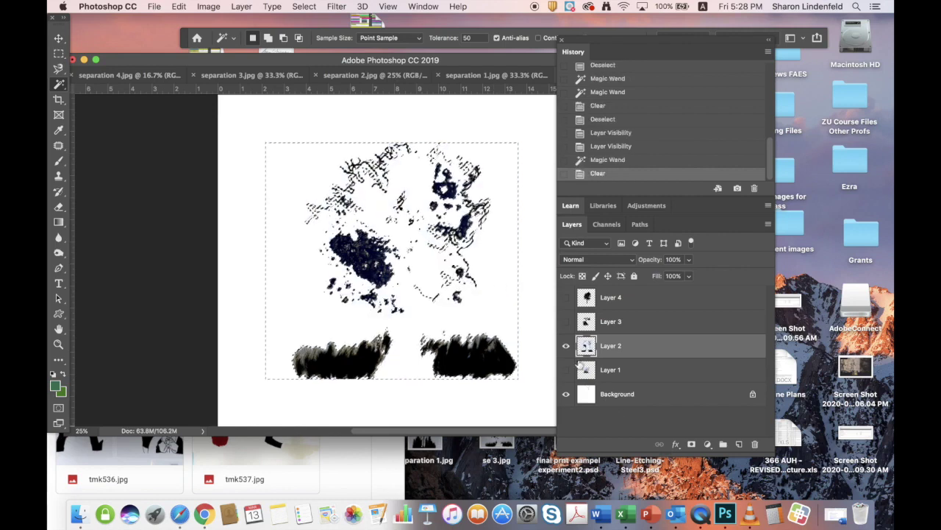
Step: Hide Layer 2, show and activate Layer 1, delete its pale background with the Magic Wand, and clear the selection
click(565, 346)
click(566, 370)
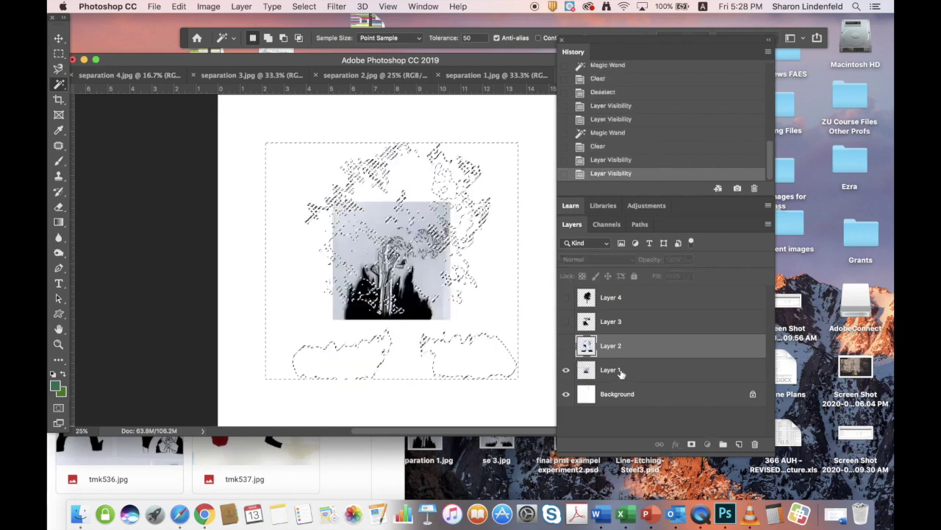
click(620, 374)
key(super+d)
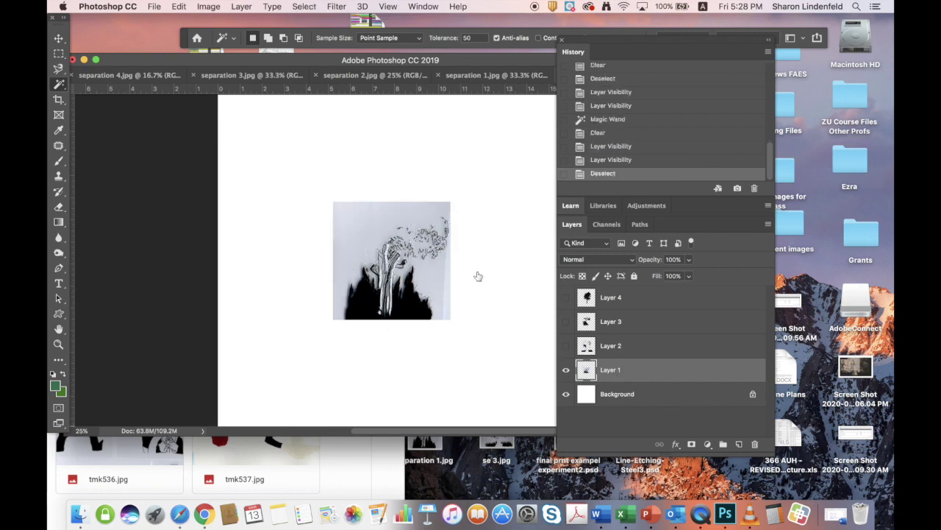
click(361, 224)
key(Delete)
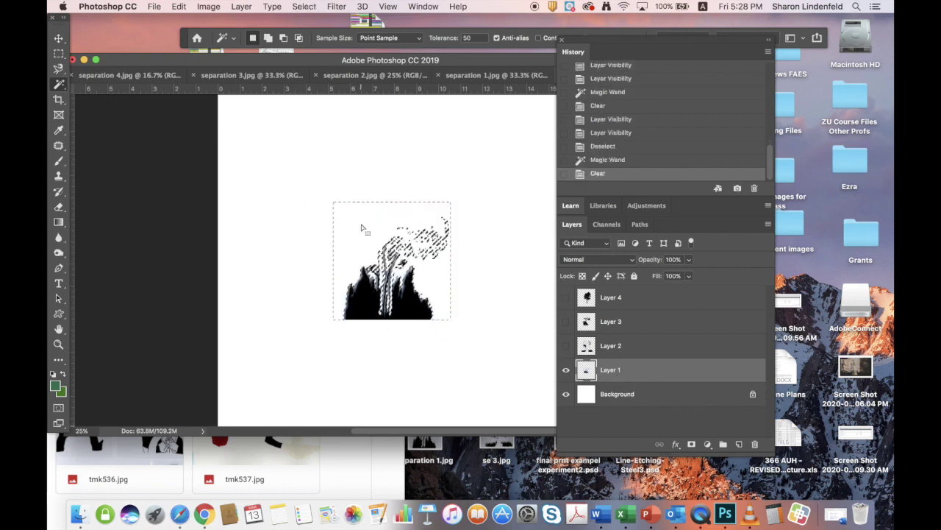
key(super+d)
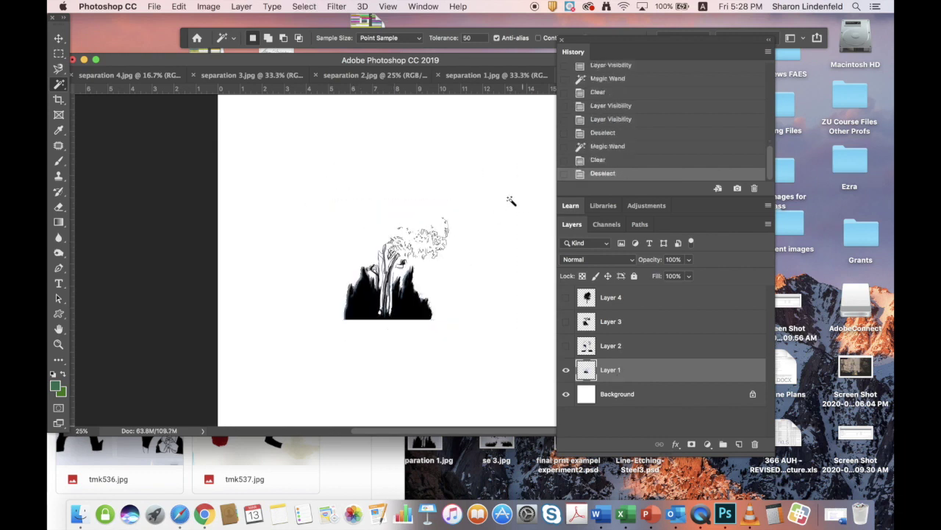
Step: Preview all the separations together, leave only Layer 4 visible over the Background, and move Layer 4 below Layer 1
click(566, 346)
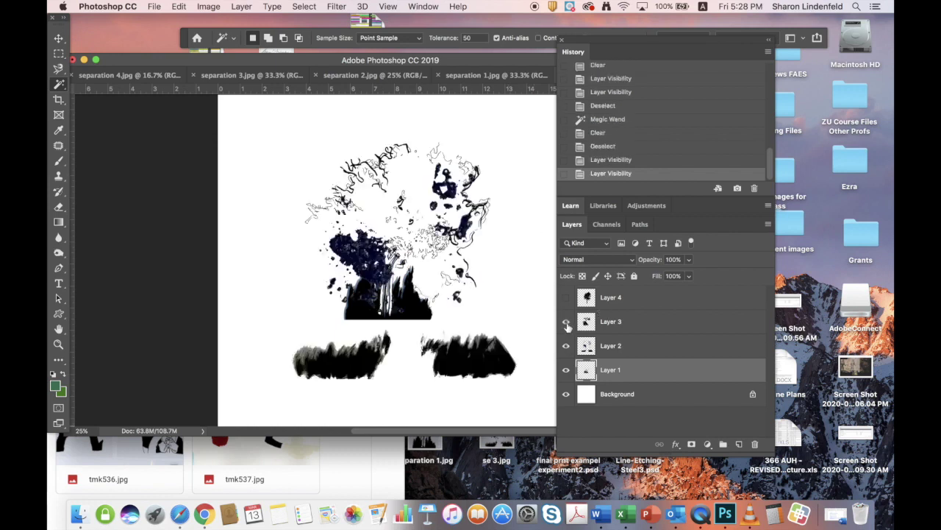
click(566, 322)
click(566, 297)
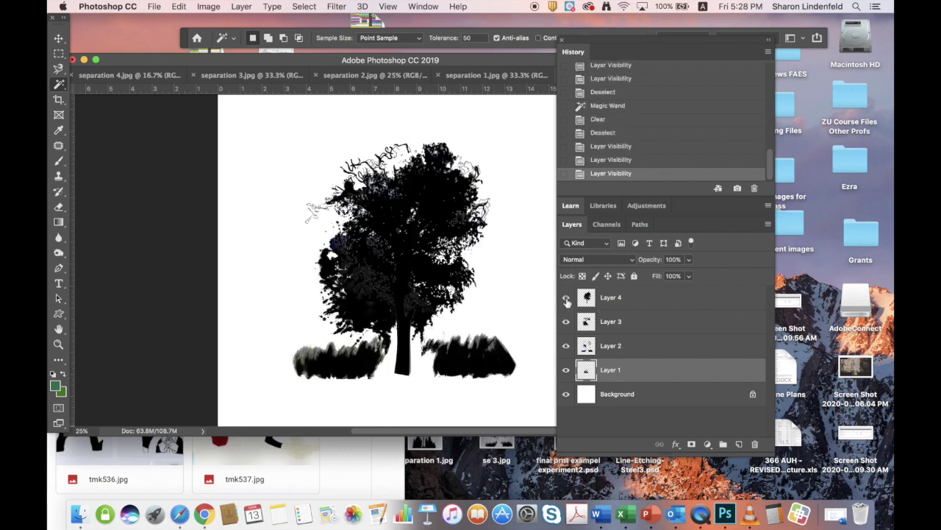
click(566, 321)
click(567, 346)
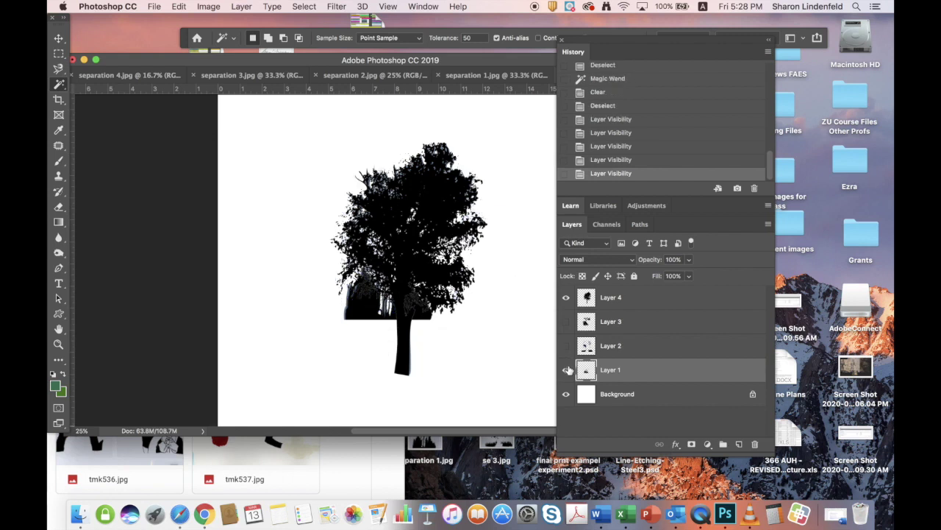
click(567, 370)
drag(620, 296, 617, 379)
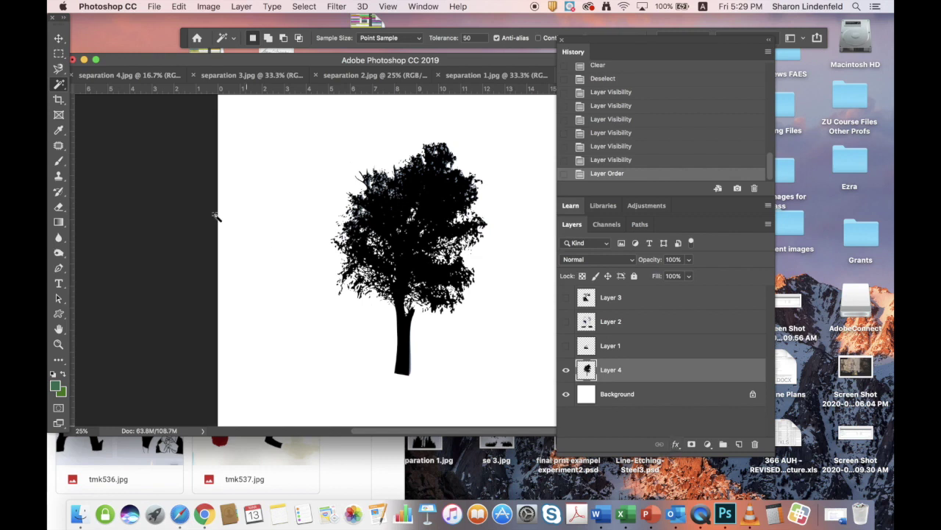
Step: Select the tree silhouette on Layer 4, apply a green Color Overlay at 100% opacity in Normal mode, and deselect
click(391, 207)
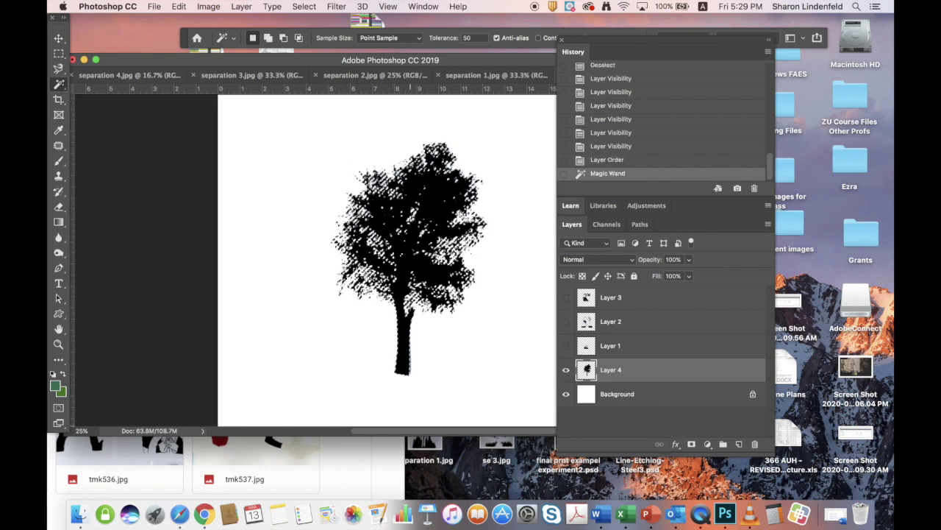
click(688, 446)
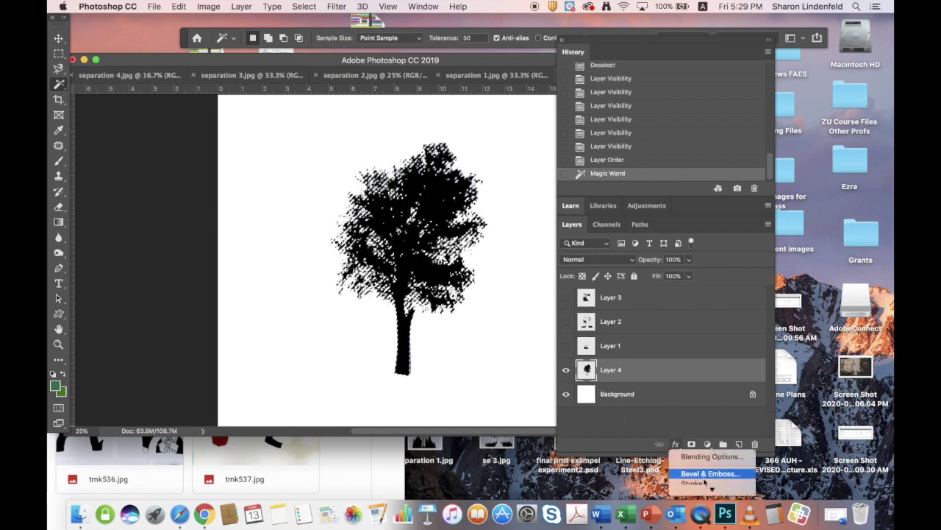
click(705, 448)
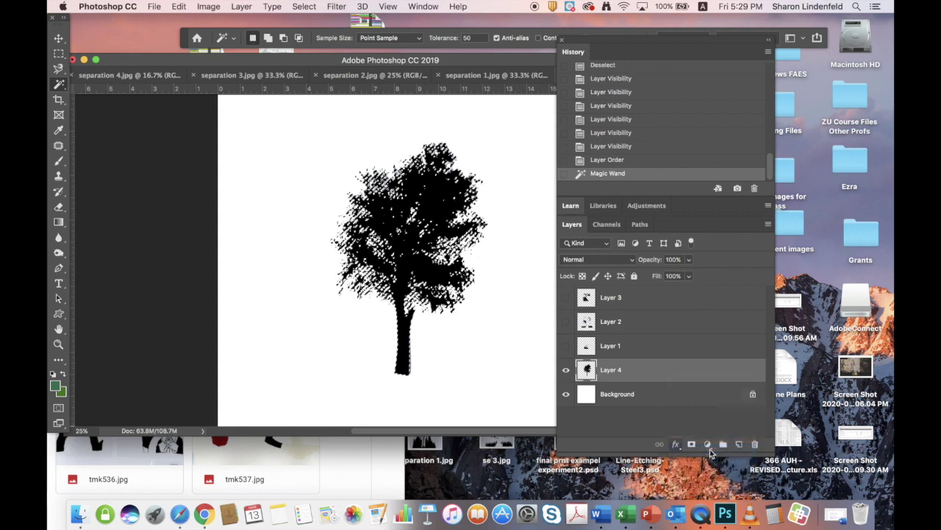
click(633, 143)
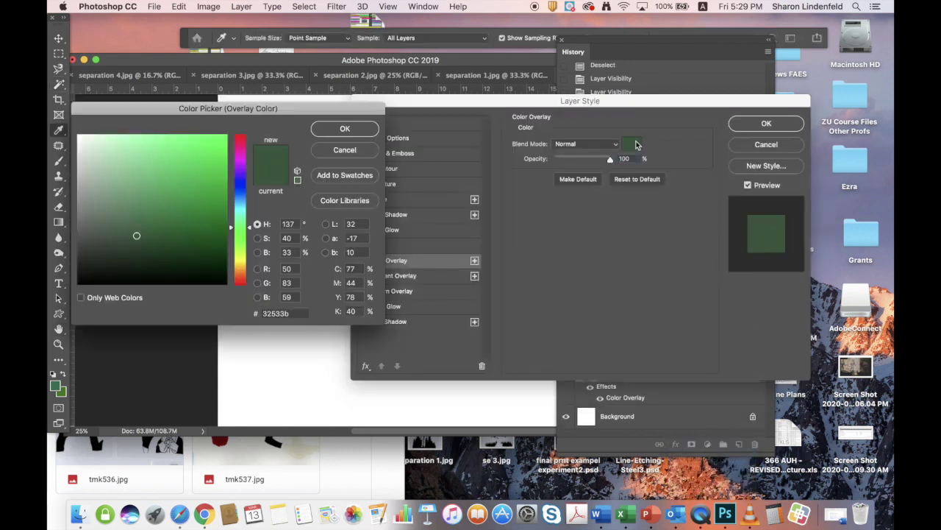
click(184, 190)
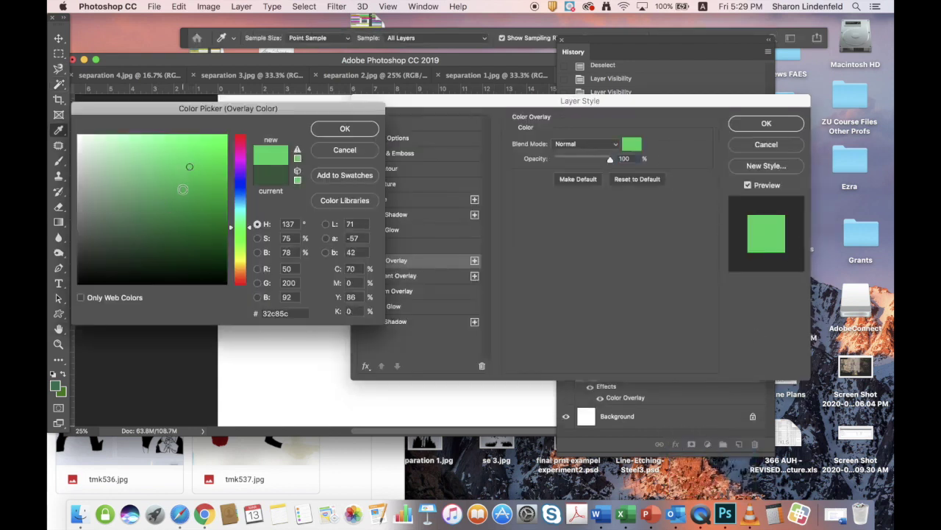
click(345, 130)
click(747, 127)
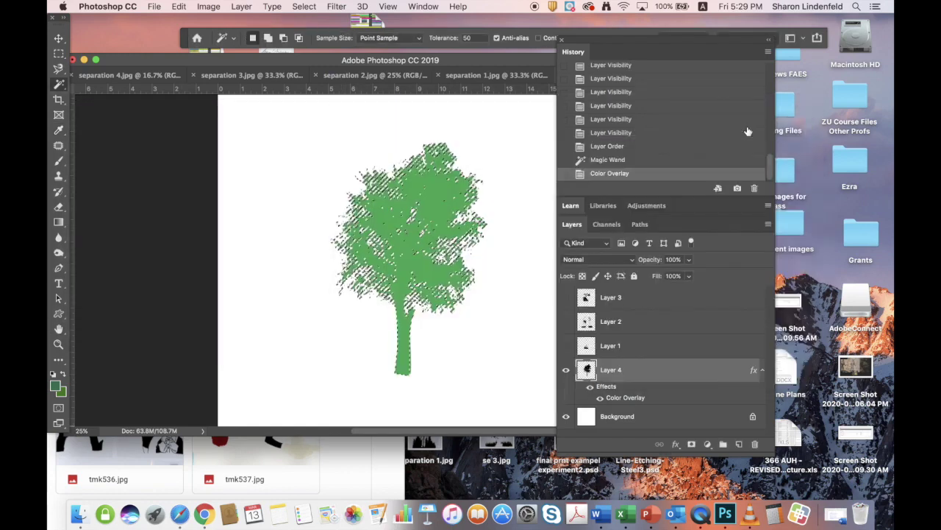
key(super+d)
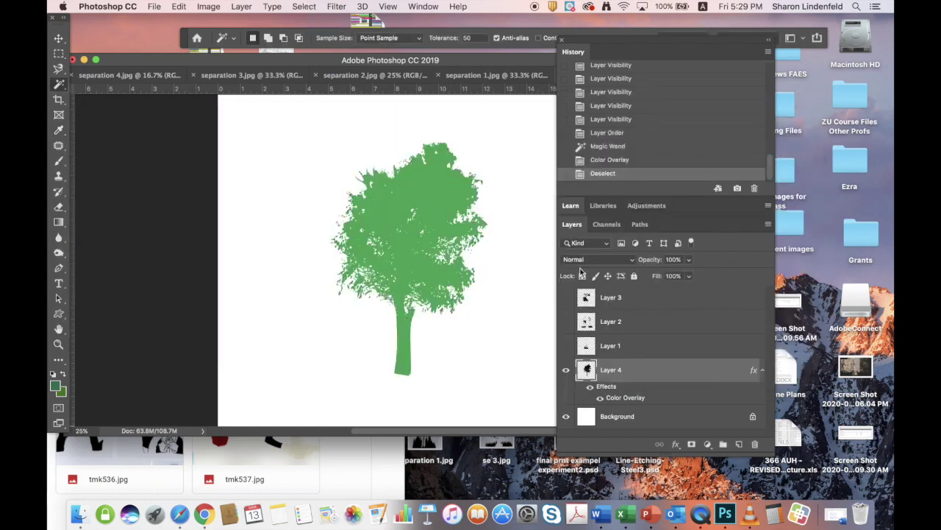
Step: Show Layer 1 and move its artwork down so its trunk lines overlap the base of the green tree trunk
click(567, 346)
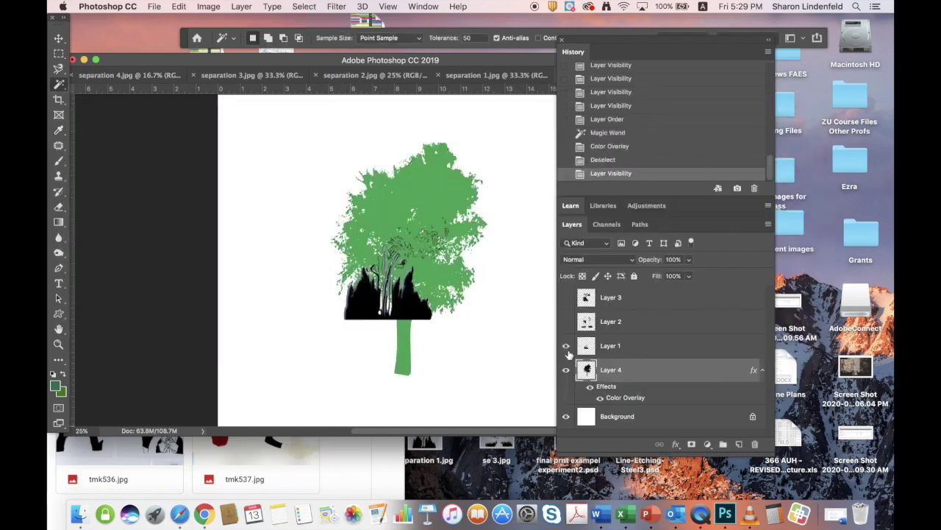
click(59, 38)
drag(414, 309, 423, 368)
Step: Delete the blue-gray fringe around the black artwork on Layer 1 with the Magic Wand, and deselect
key(super+equal)
key(super+equal)
key(super+equal)
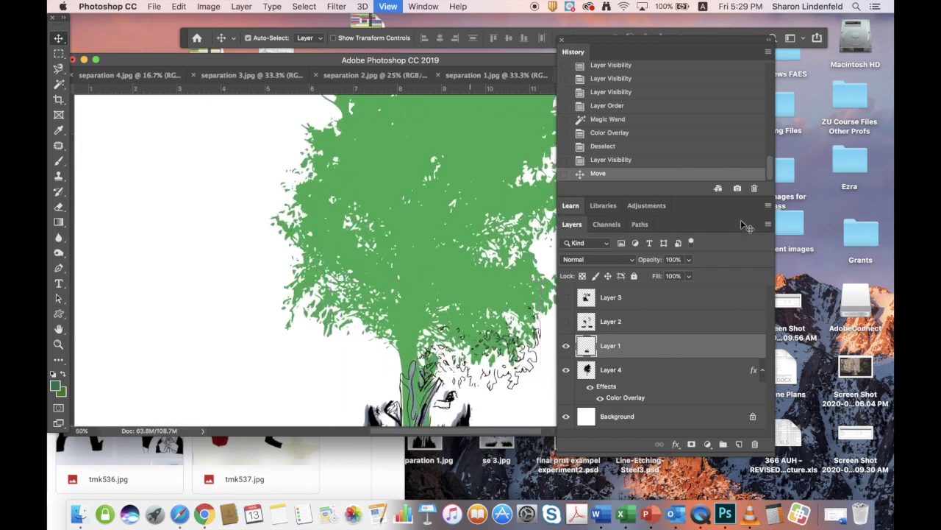
drag(588, 40, 752, 33)
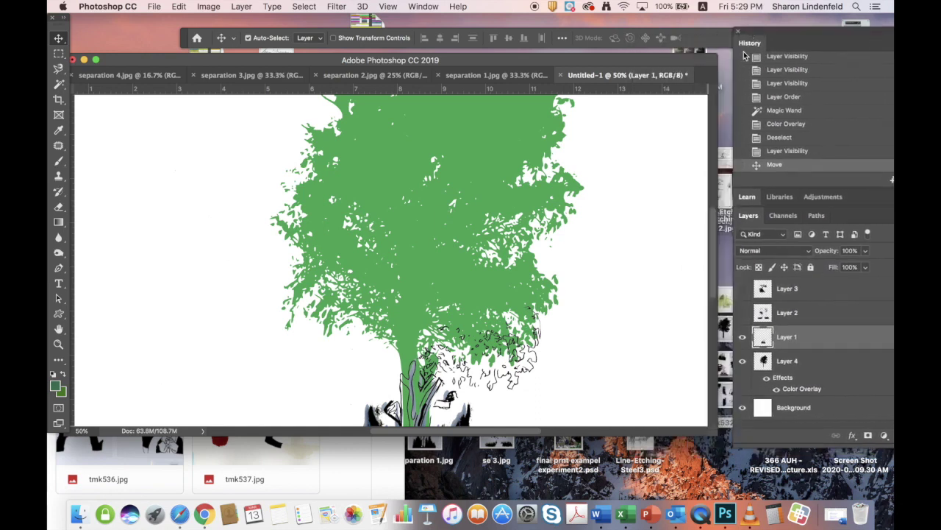
scroll(712, 281, down, 5)
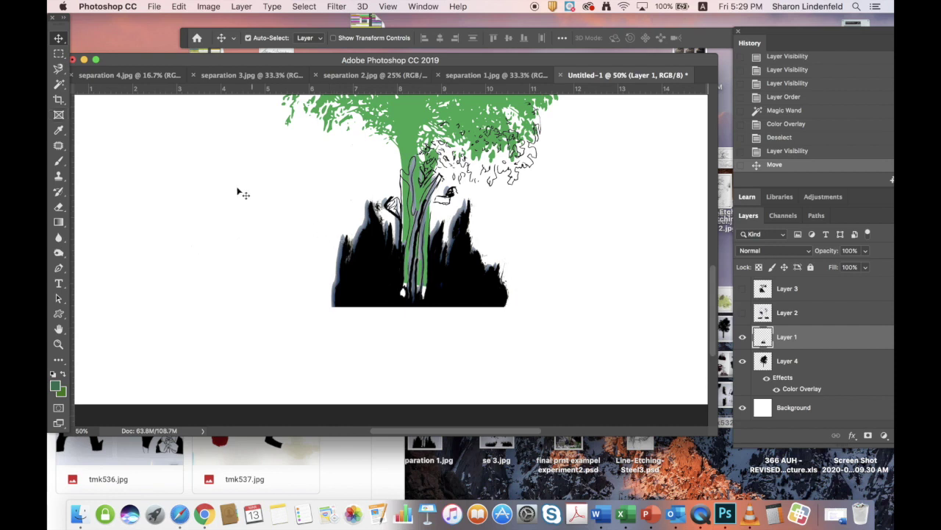
click(60, 85)
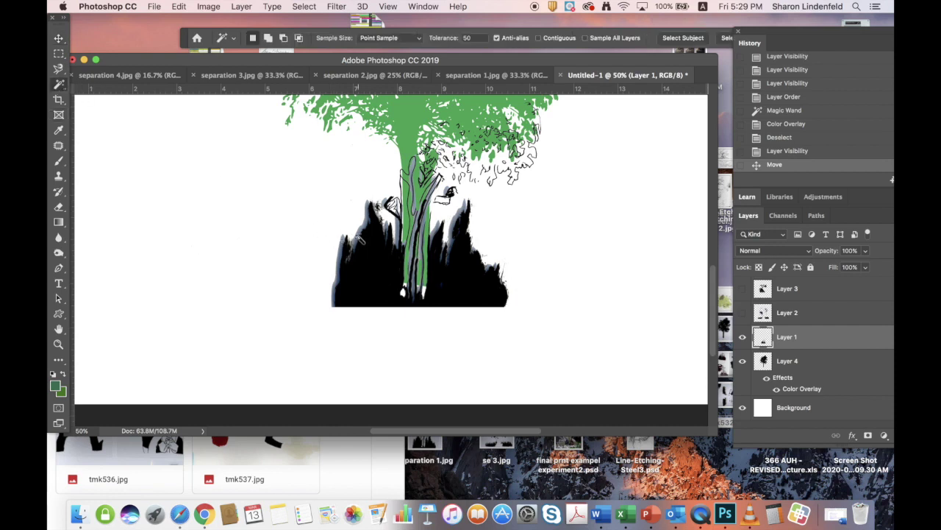
click(359, 239)
key(super+d)
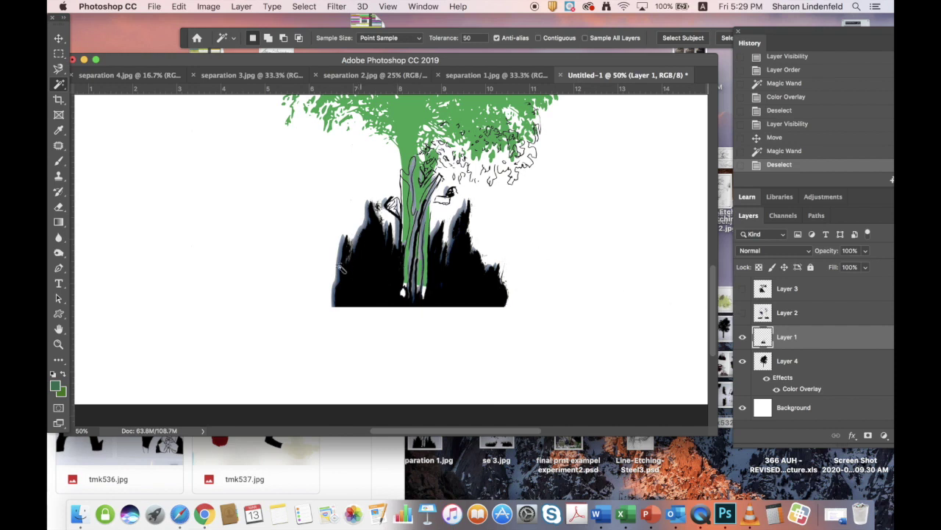
click(340, 265)
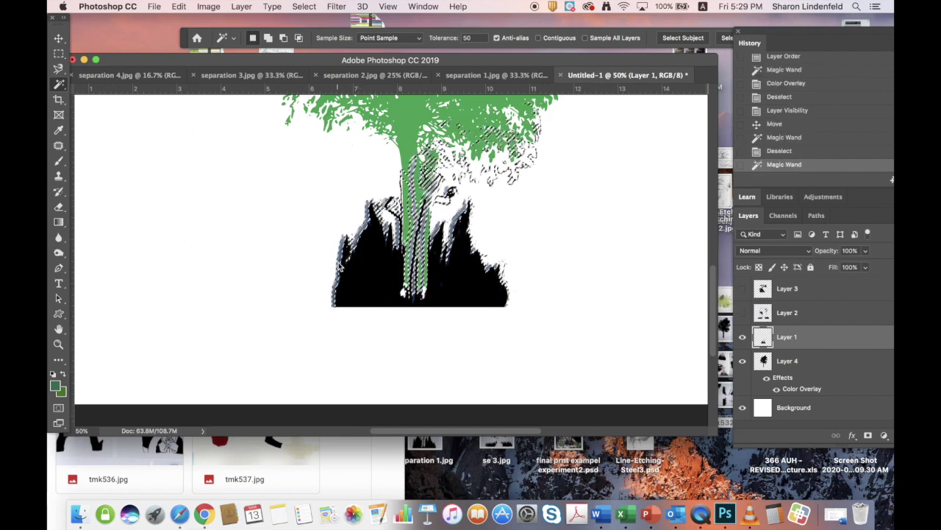
key(Delete)
key(super+d)
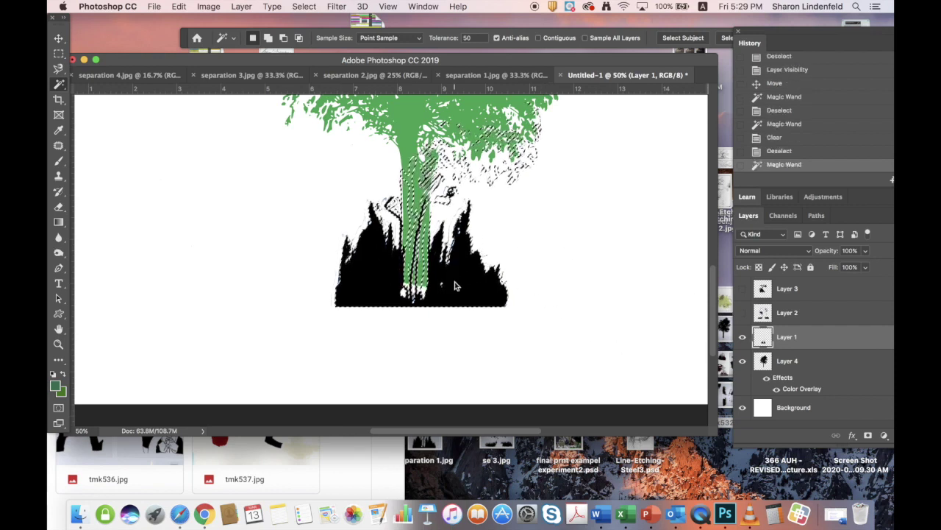
click(853, 436)
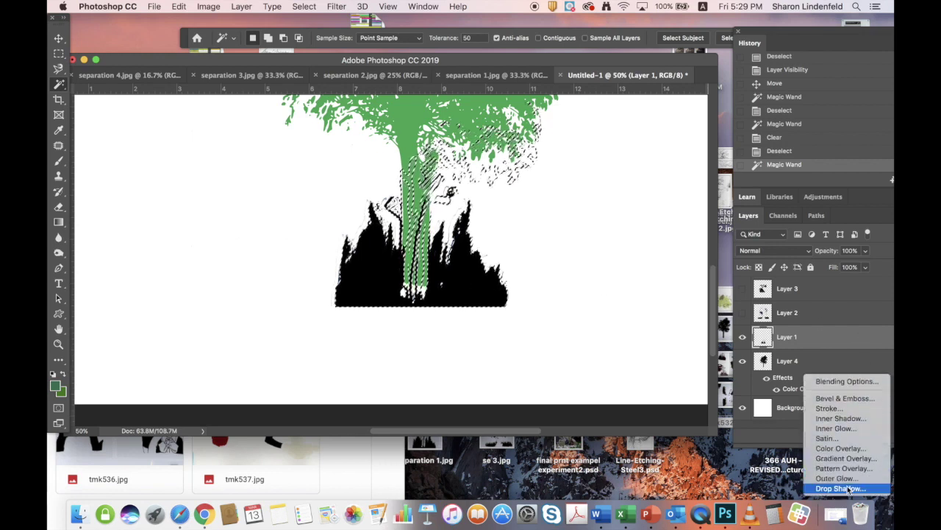
click(840, 448)
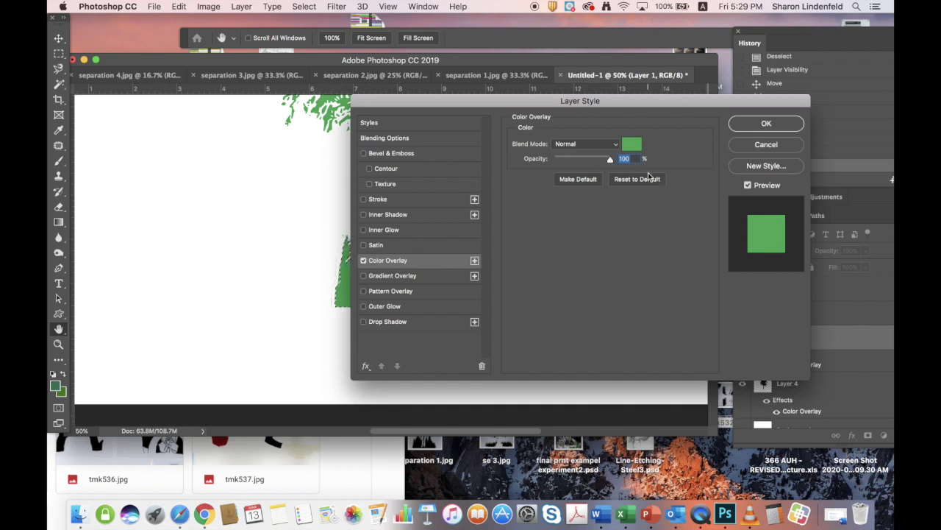
click(752, 147)
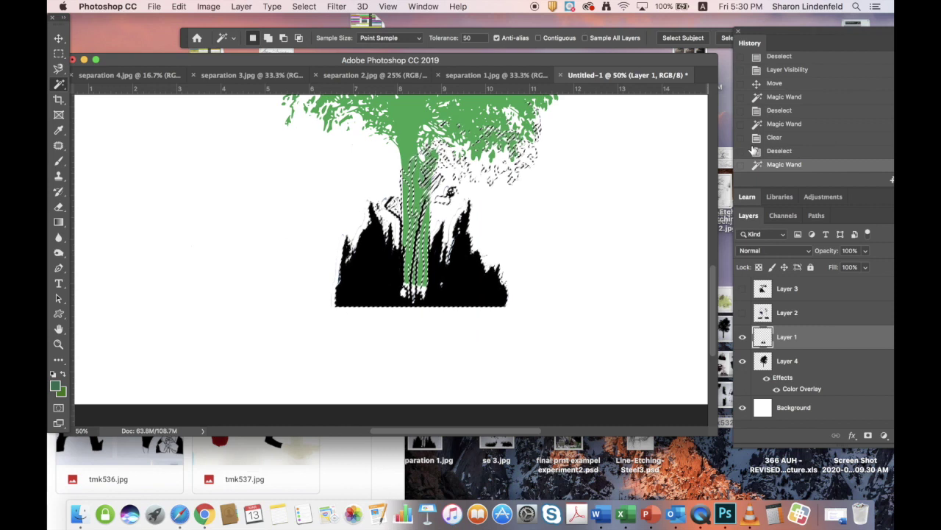
Step: Set the foreground color to dark blue and the background color to red
click(56, 385)
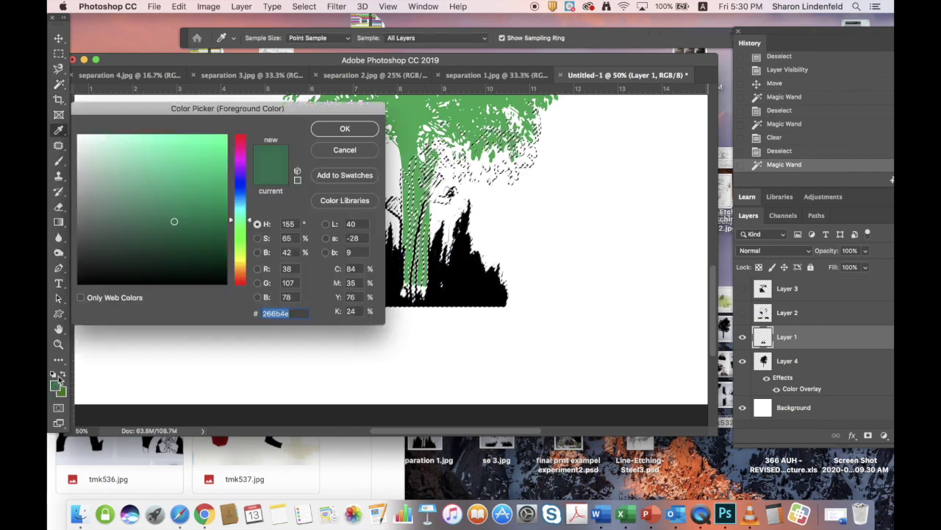
click(243, 190)
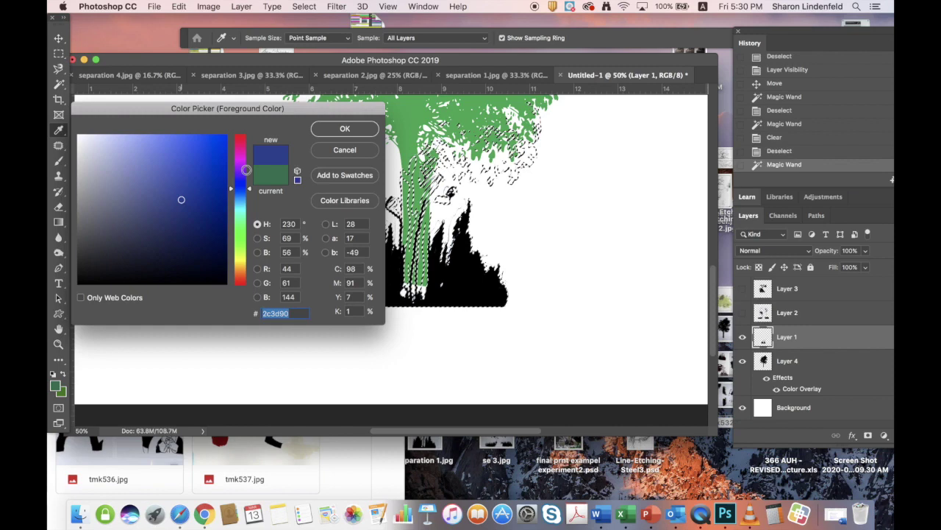
click(345, 129)
click(63, 392)
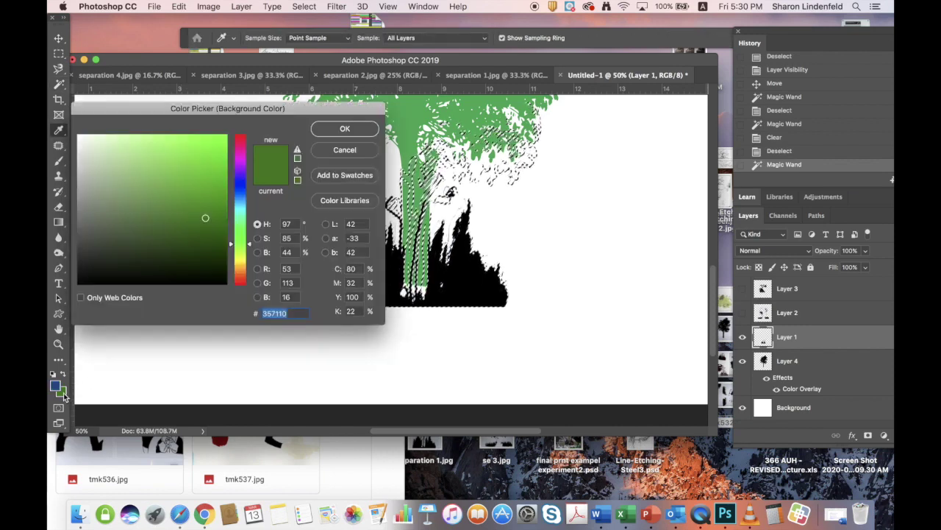
click(241, 150)
click(241, 138)
click(216, 138)
click(345, 128)
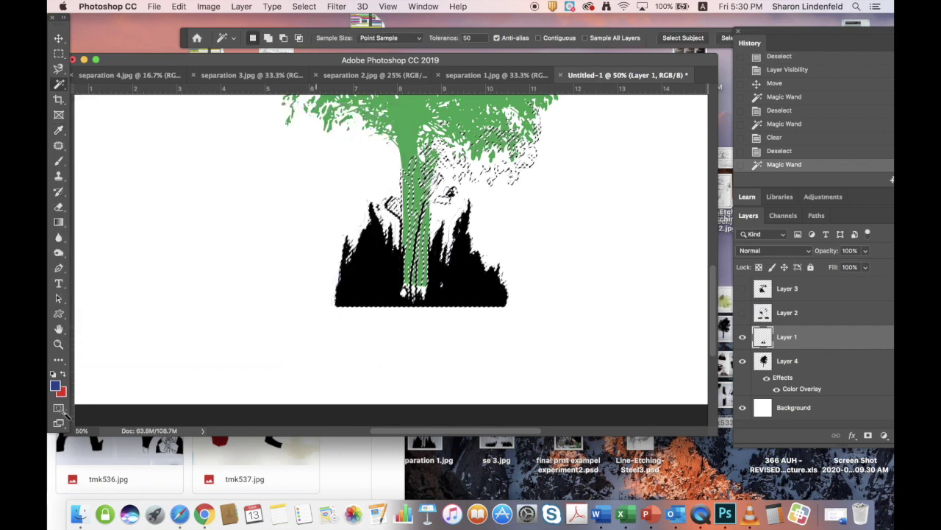
Step: Fill the selected black artwork on Layer 1 with a horizontal linear gradient running from blue to red
click(59, 221)
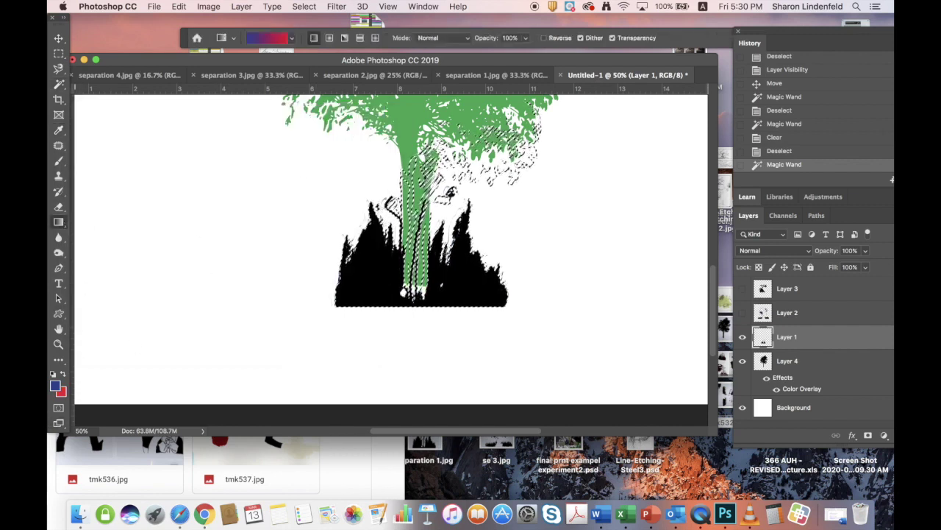
drag(349, 270, 506, 273)
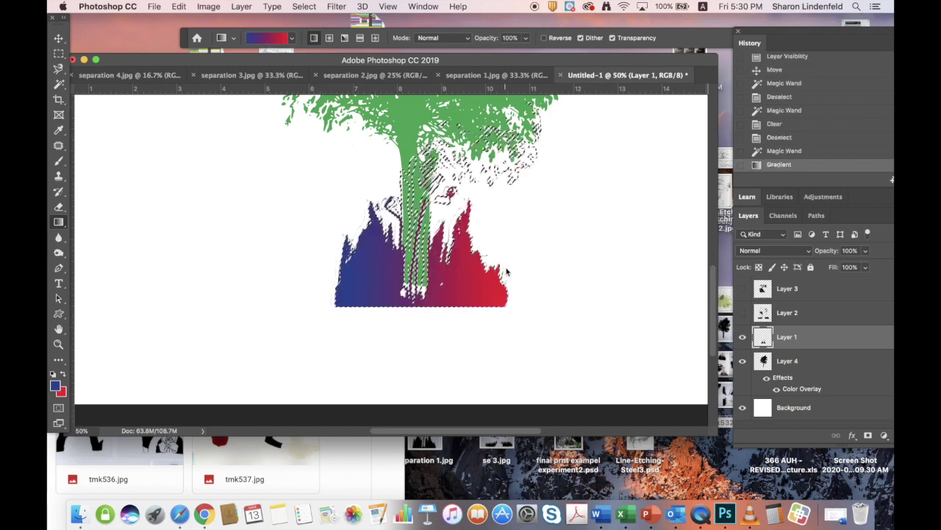
key(super+minus)
key(super+minus)
key(super+minus)
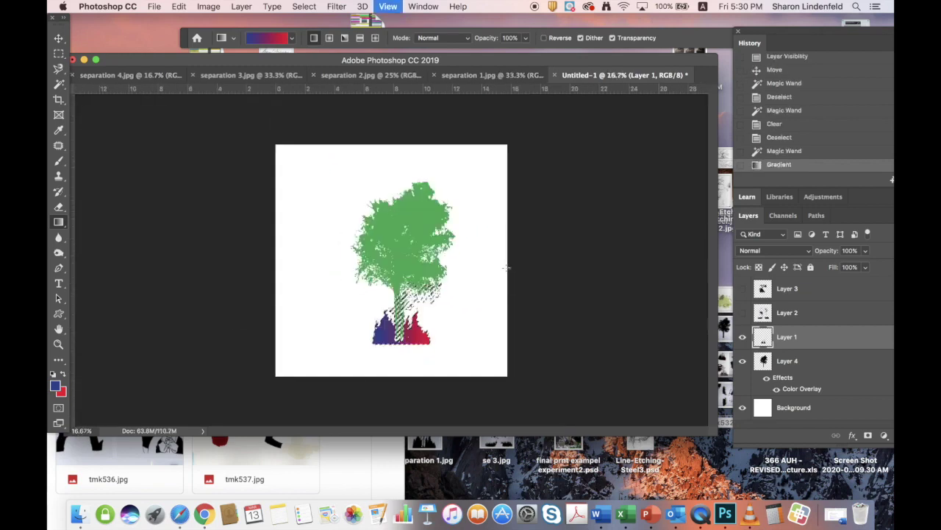
Step: Clear the selection and move the gradient artwork on Layer 1 slightly up to line up with the trunk's base
key(super+d)
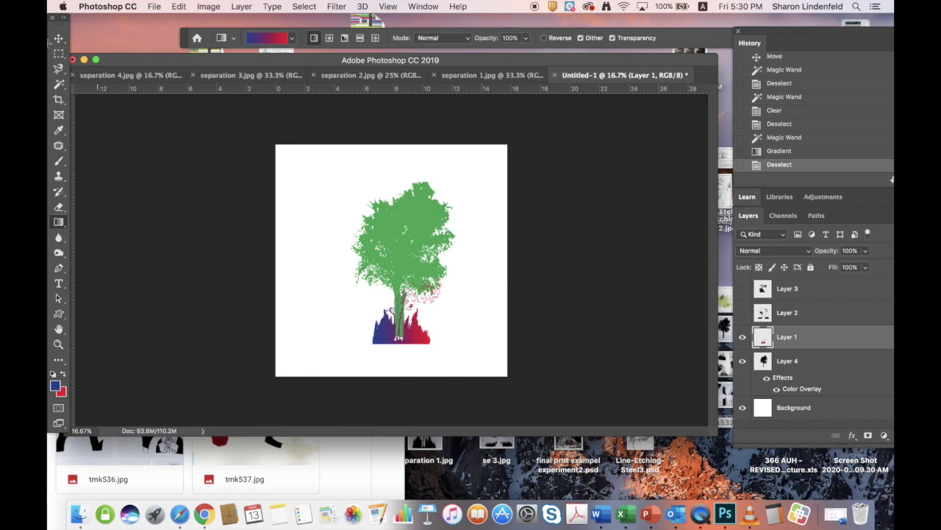
click(58, 37)
drag(412, 331, 410, 322)
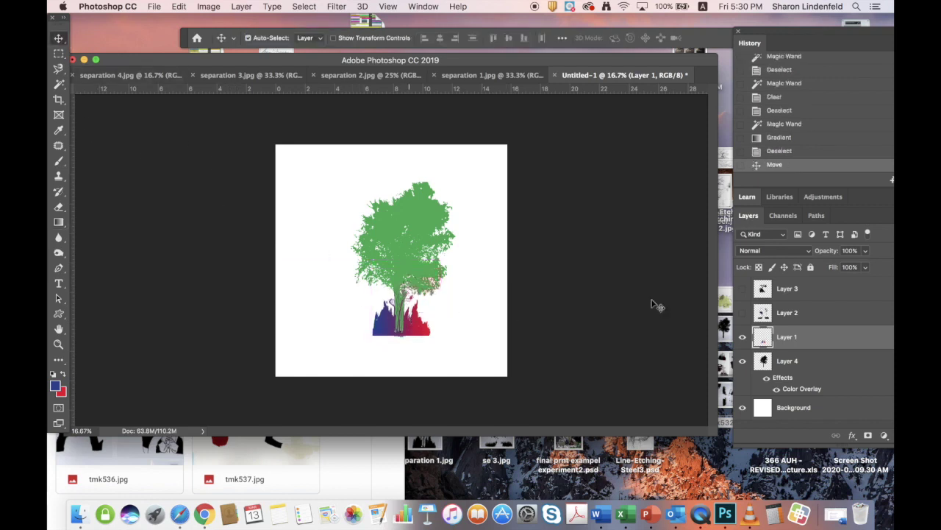
Step: Show Layer 2 and delete the gray fringe around its black artwork with the Magic Wand
click(784, 315)
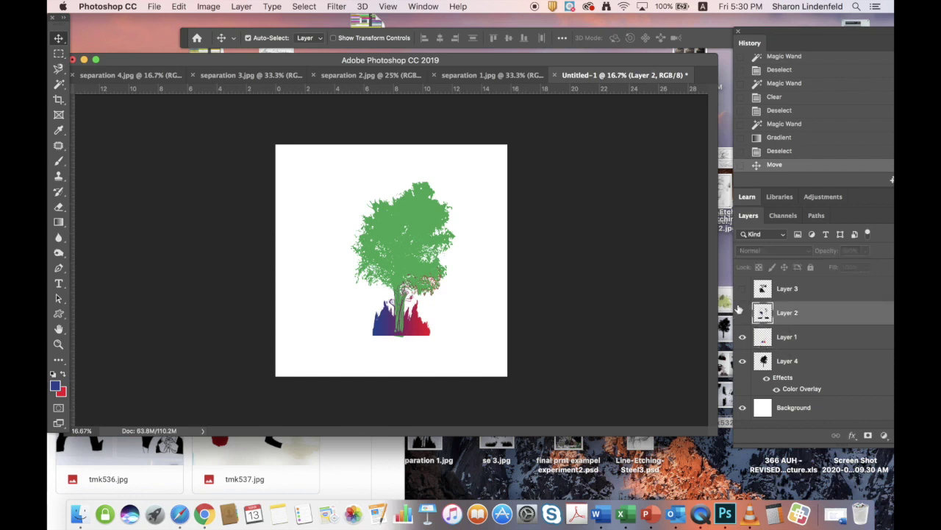
click(742, 313)
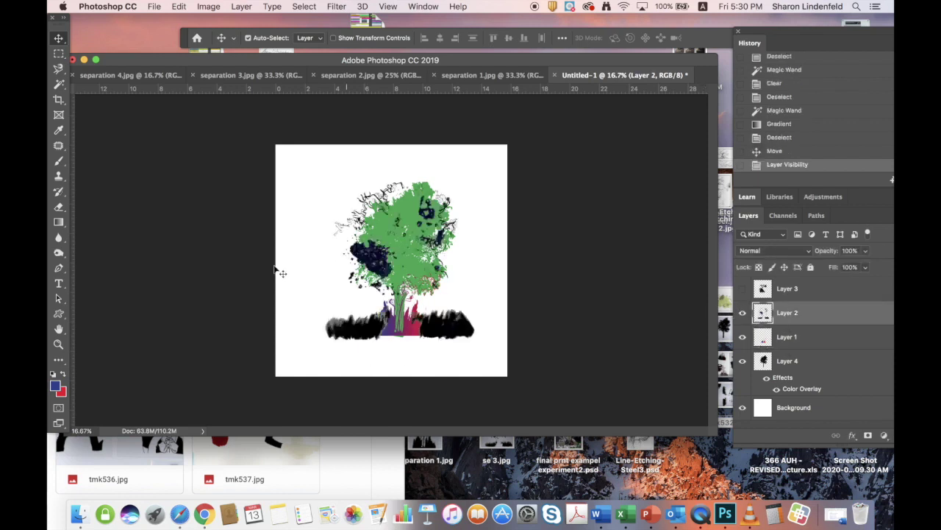
key(super+plus)
key(super+plus)
key(super+plus)
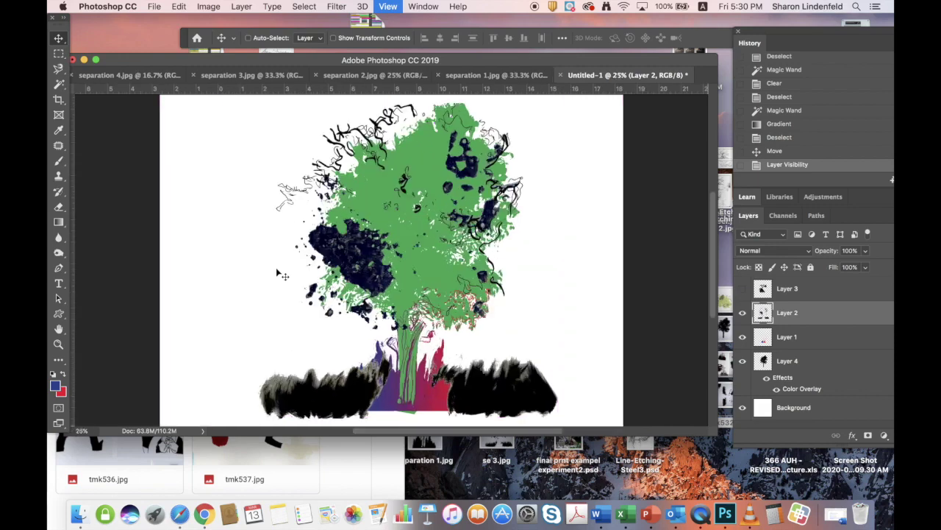
scroll(218, 203, down, 5)
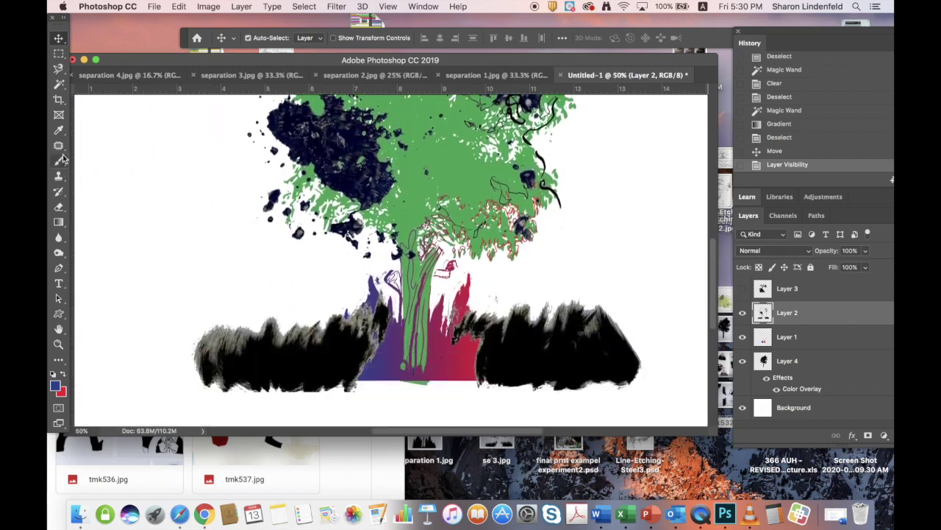
click(59, 85)
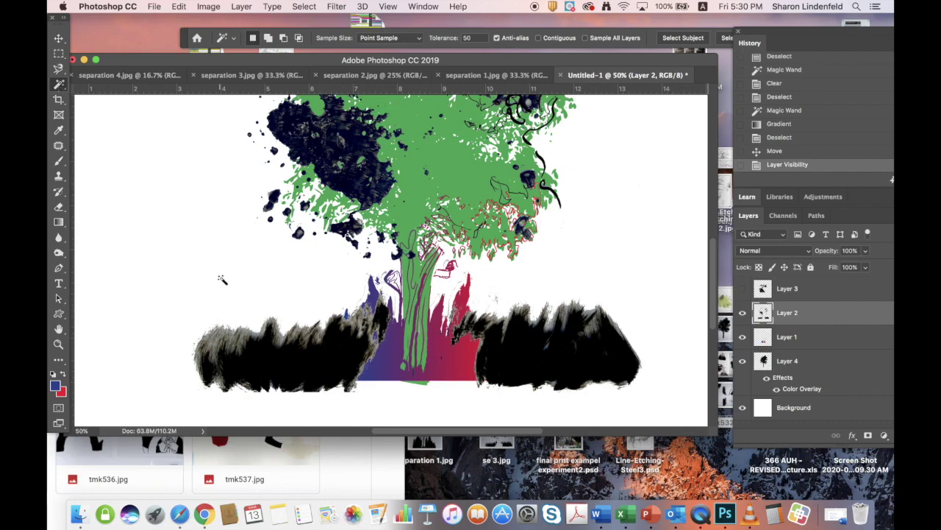
click(257, 337)
key(Delete)
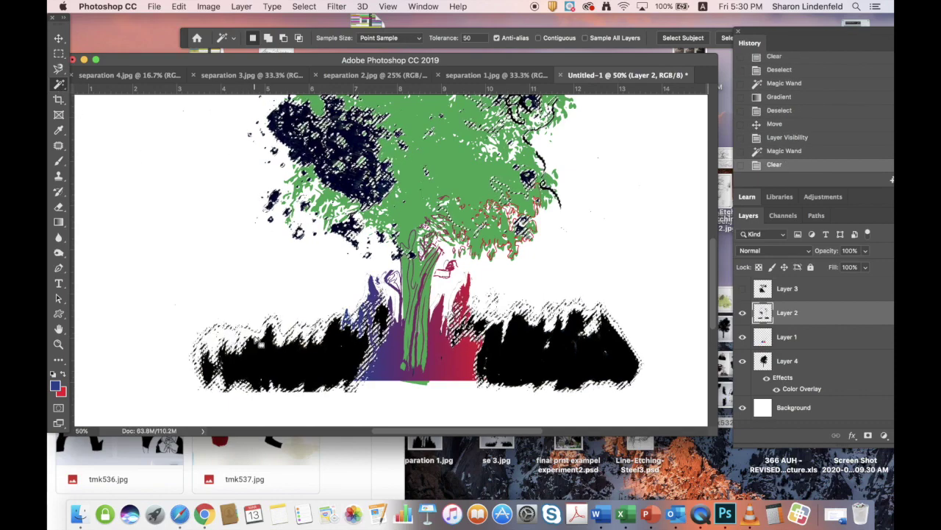
Step: Add a Color Overlay effect to Layer 2
key(super+minus)
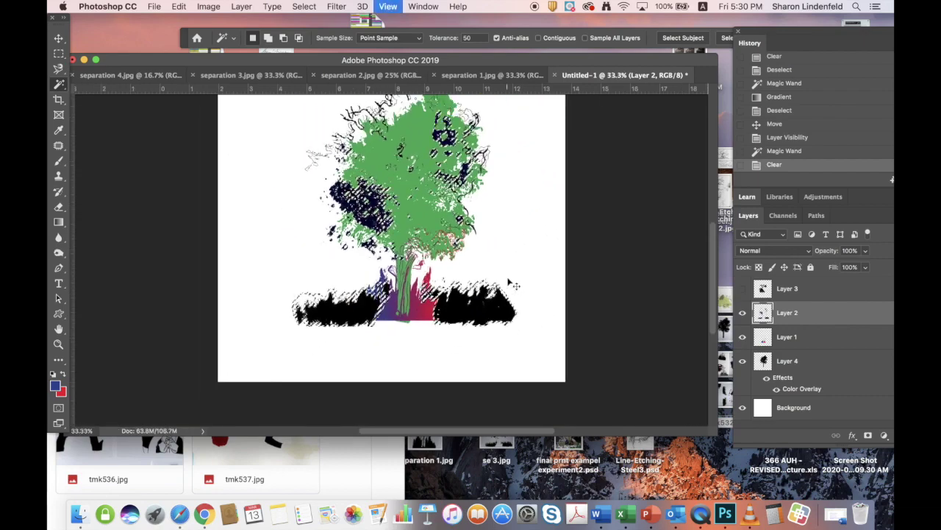
key(super+minus)
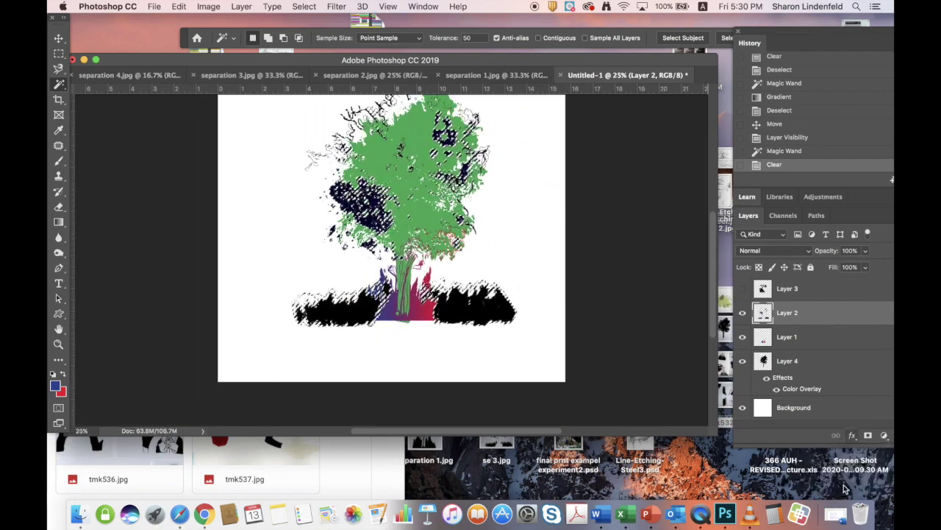
click(852, 435)
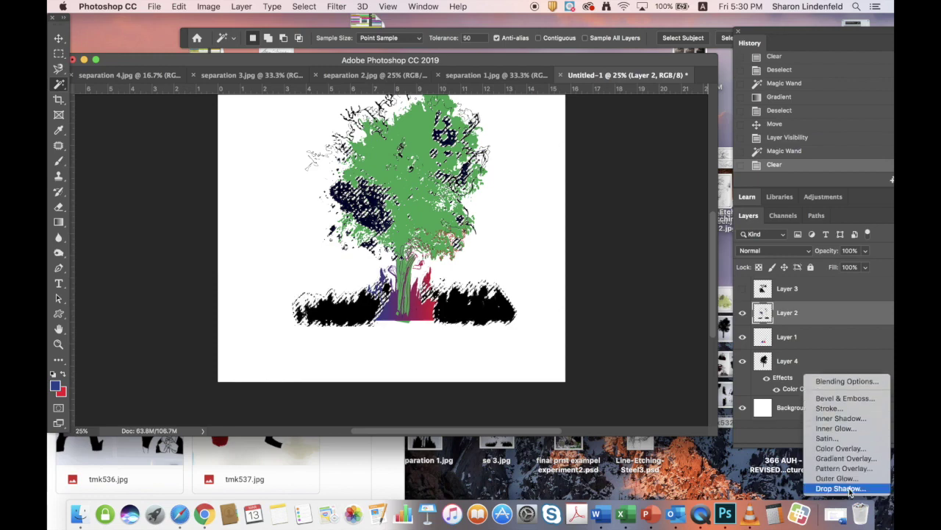
click(844, 448)
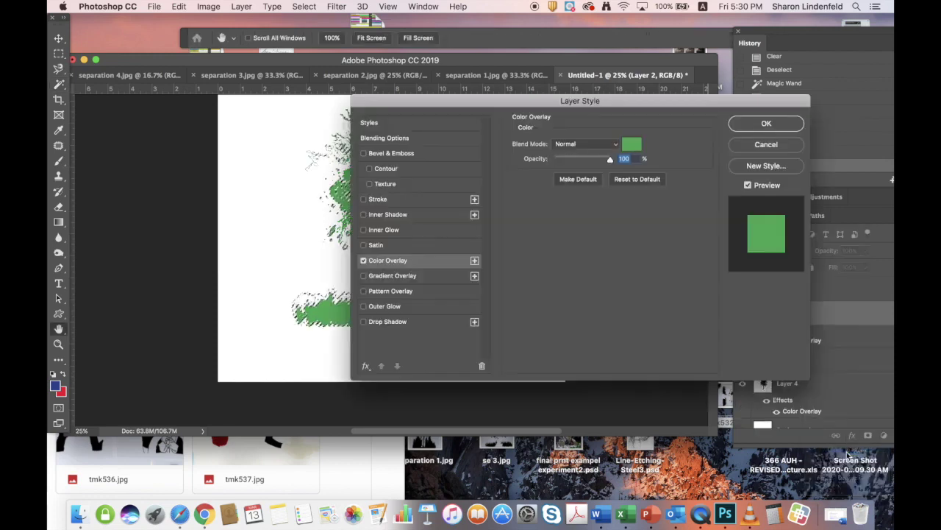
drag(630, 111, 551, 270)
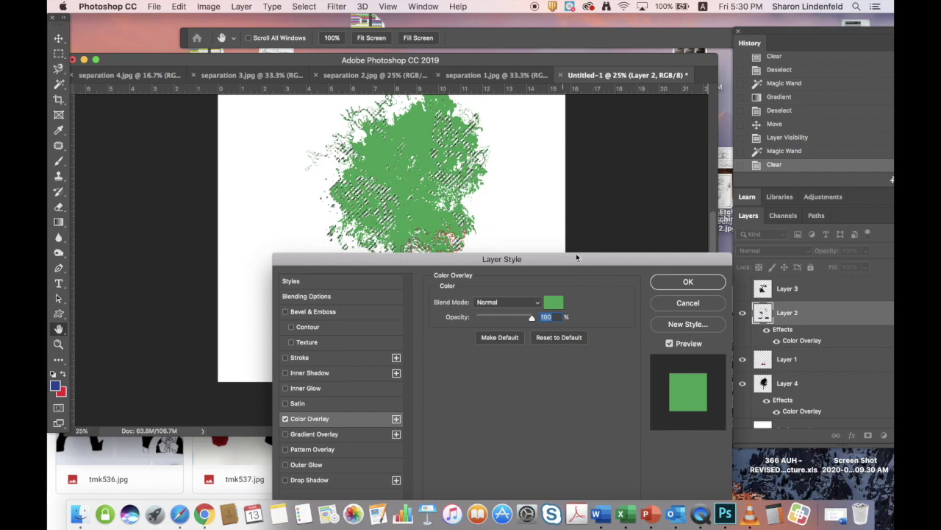
drag(577, 257, 708, 158)
Step: Set Layer 2's overlay color to the muted dark green 3f593a, apply the layer style, and deselect
click(685, 201)
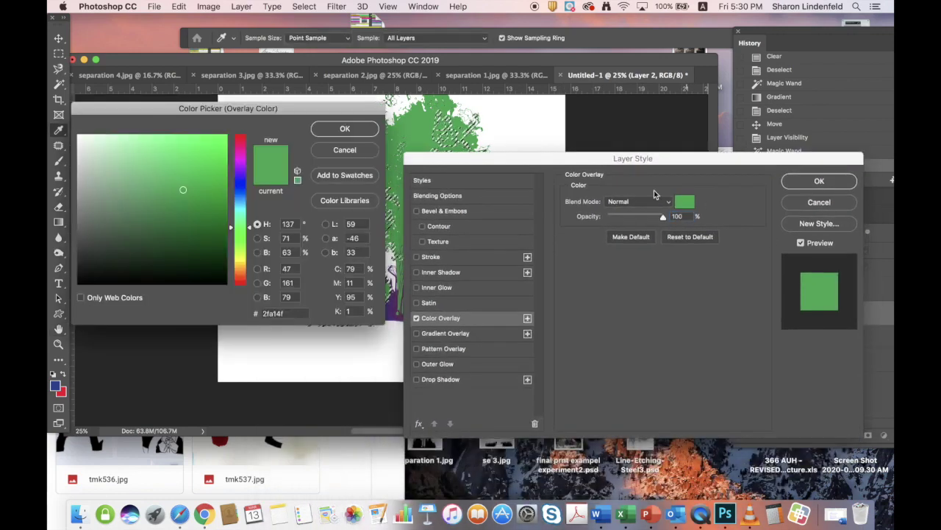
click(239, 240)
click(184, 244)
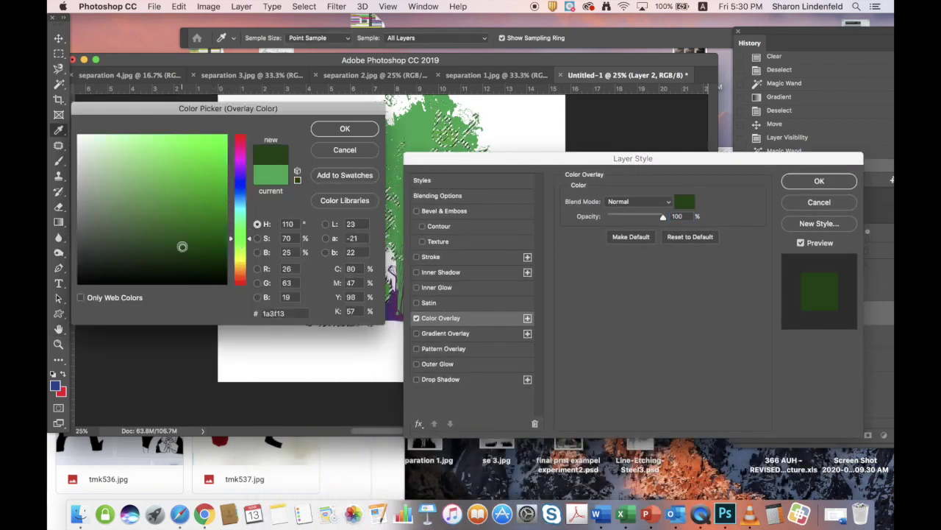
click(121, 252)
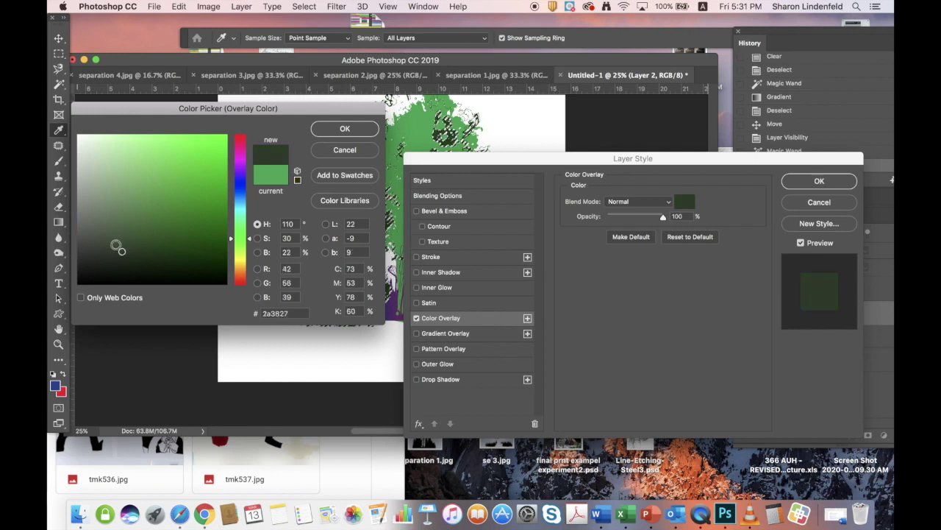
click(110, 234)
click(130, 231)
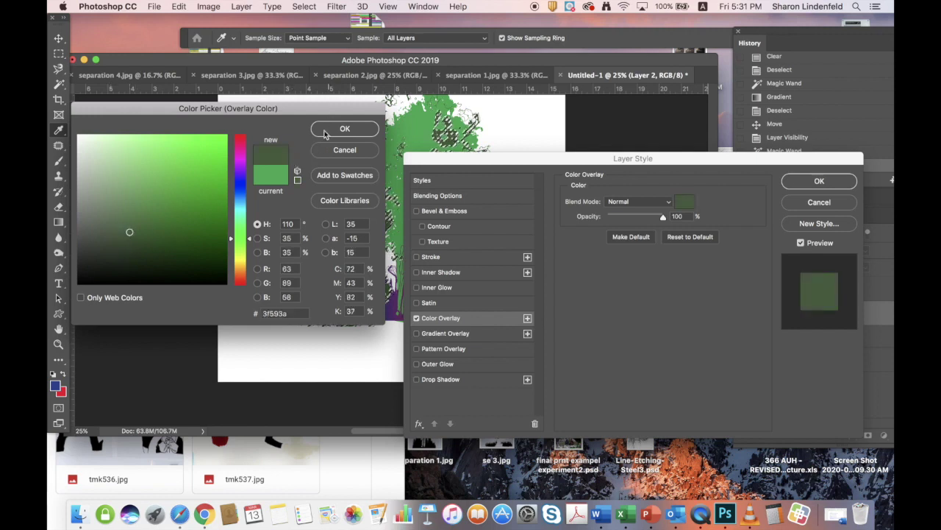
click(325, 130)
click(809, 180)
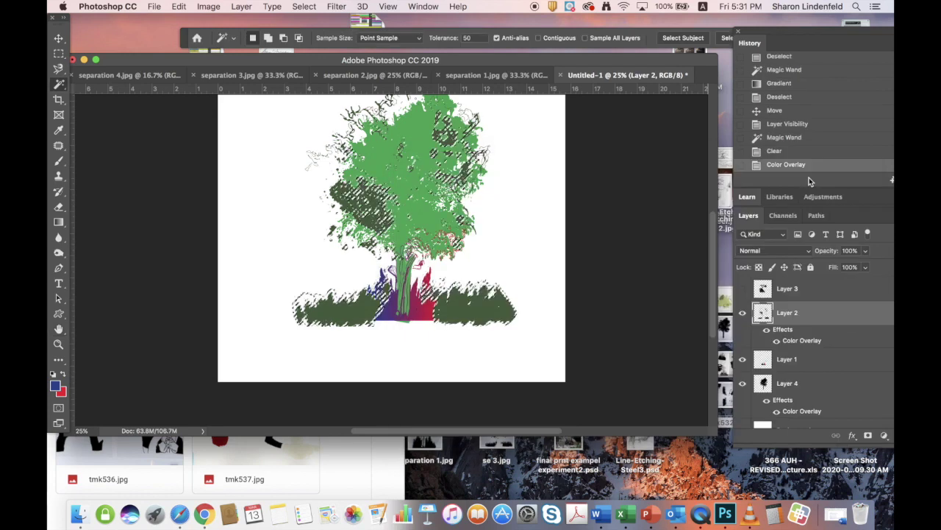
key(super+d)
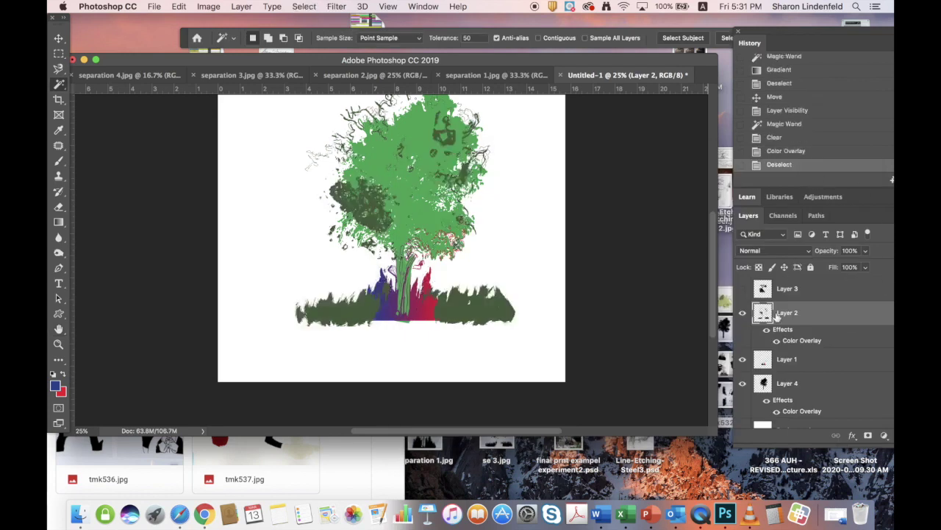
Step: Make Layer 3 visible above the colored tree
click(743, 289)
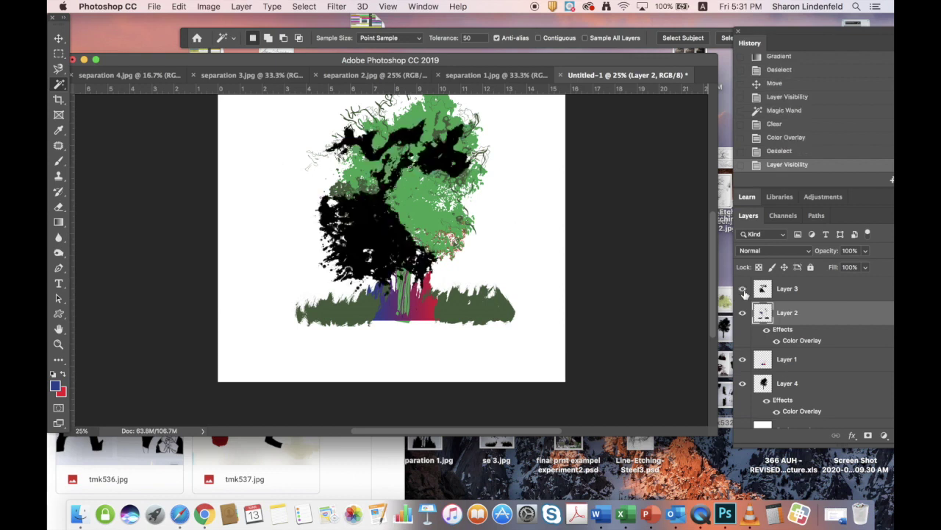
key(super+minus)
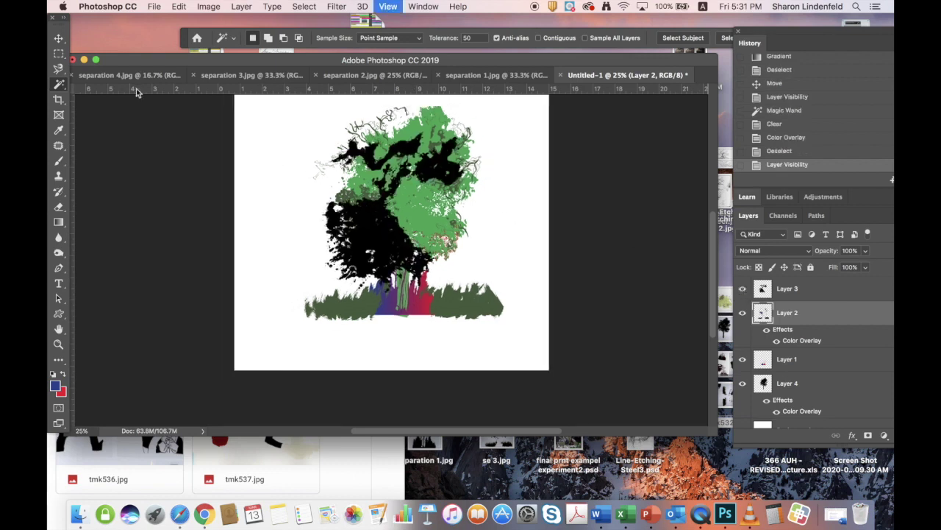
click(179, 6)
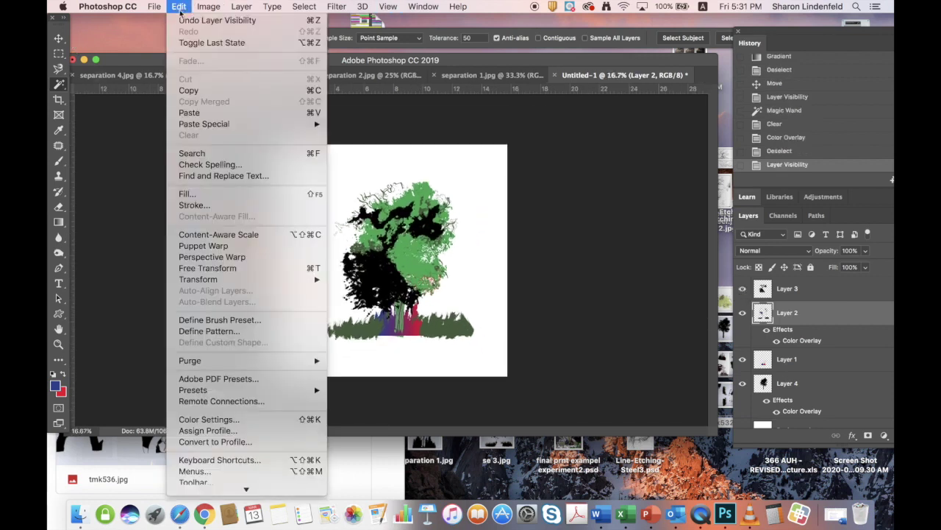
mouse_move(233, 283)
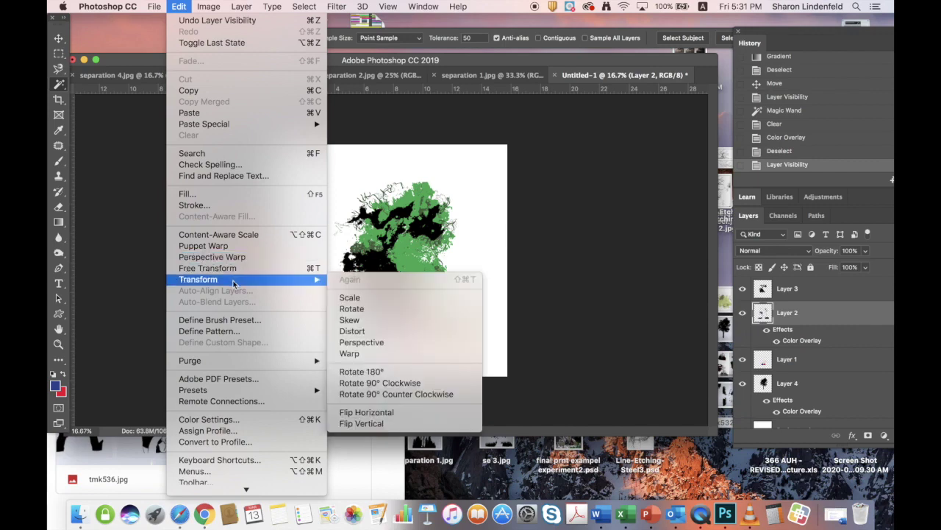
click(352, 308)
drag(473, 177, 460, 328)
key(super+z)
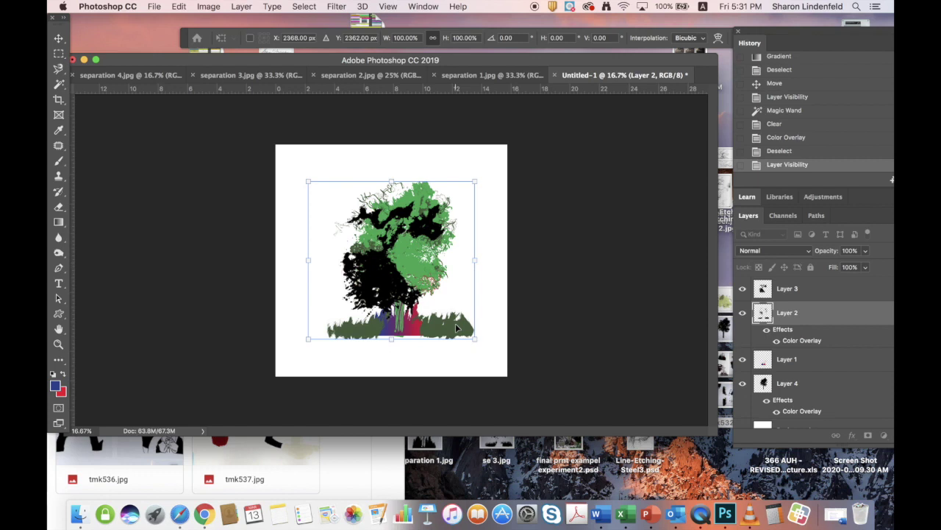
Step: Hide Layer 2 and Layer 1 so that Layer 3 shows only over the green tree of Layer 4
click(742, 313)
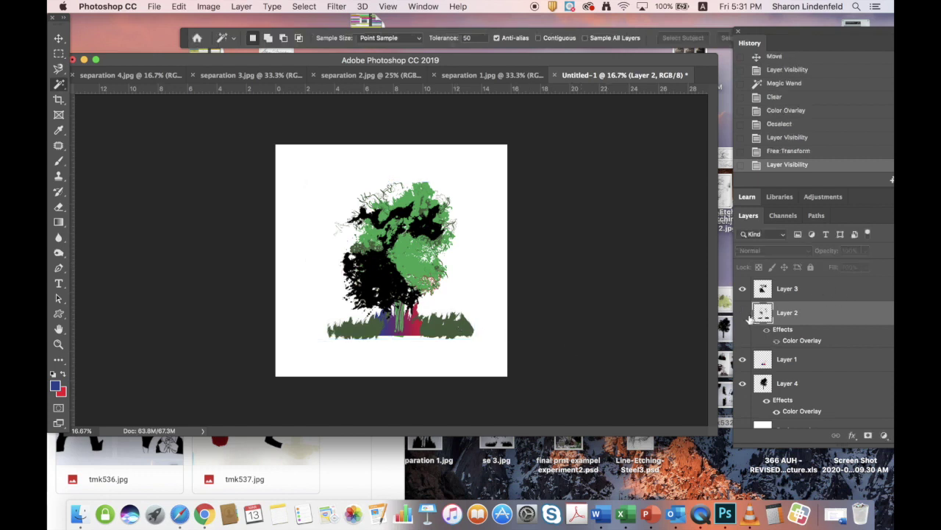
click(743, 313)
click(742, 359)
click(743, 383)
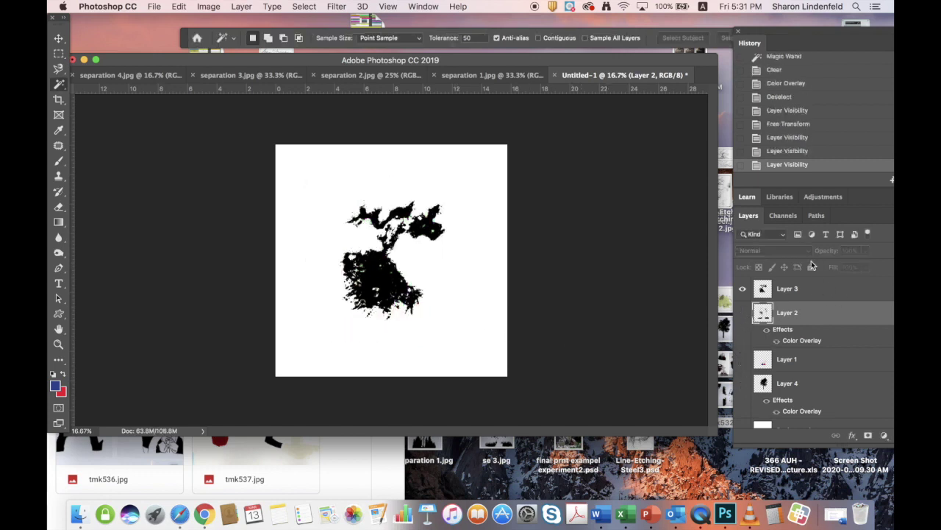
click(742, 383)
Step: Rotate the black artwork on Layer 3 by about half a turn and apply the transformation
click(792, 292)
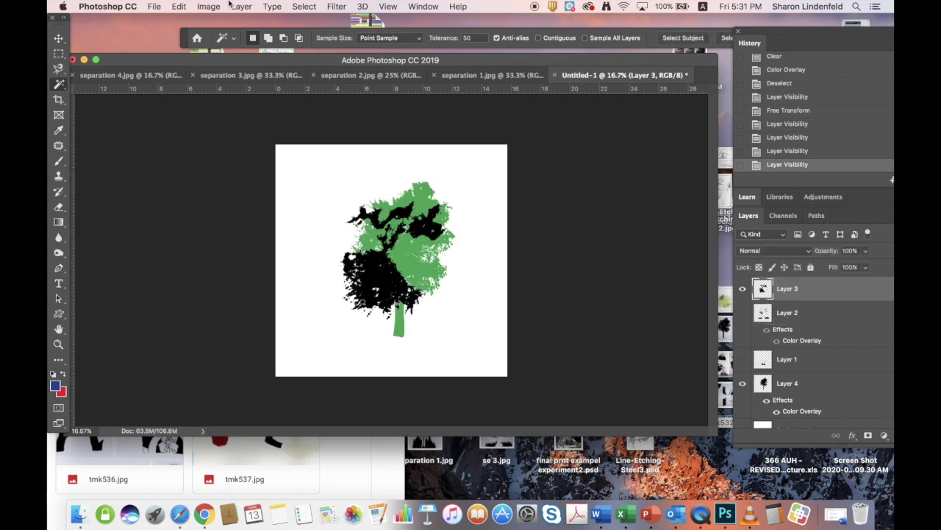
click(182, 6)
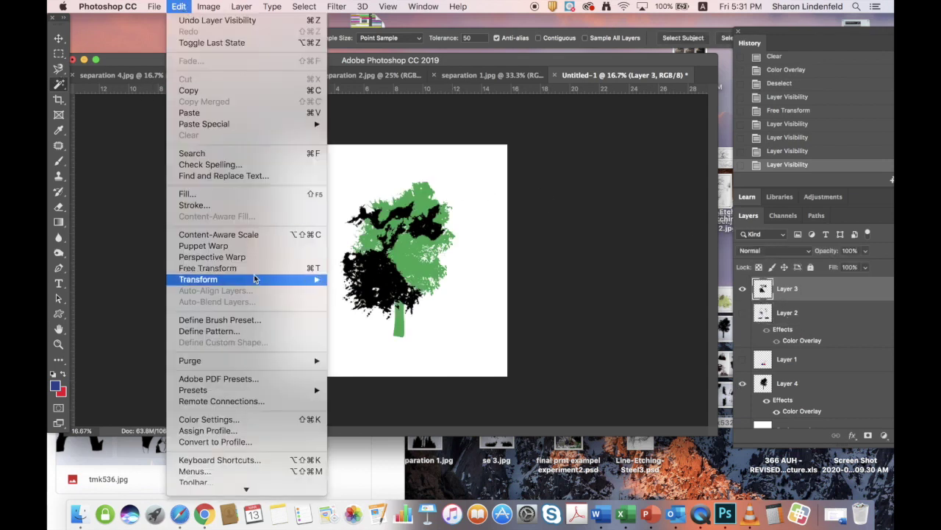
mouse_move(259, 281)
click(358, 308)
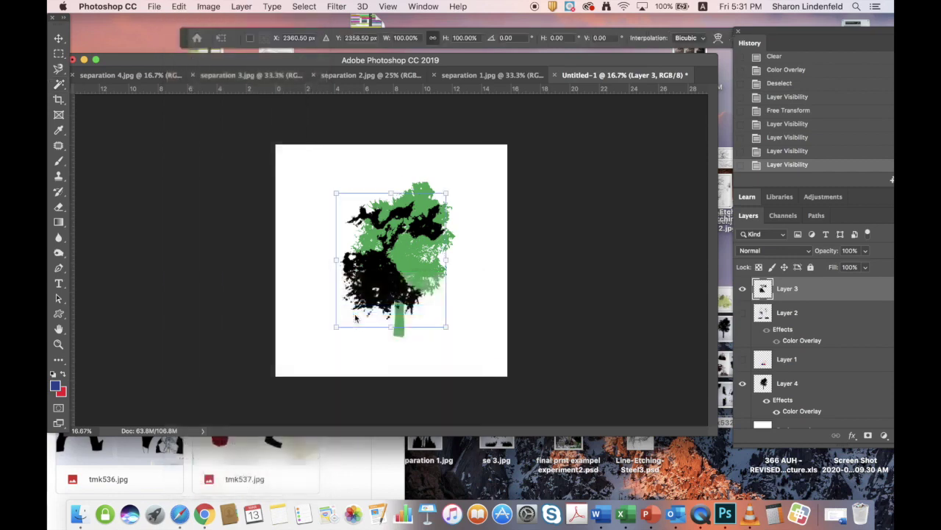
drag(454, 186, 352, 369)
key(Return)
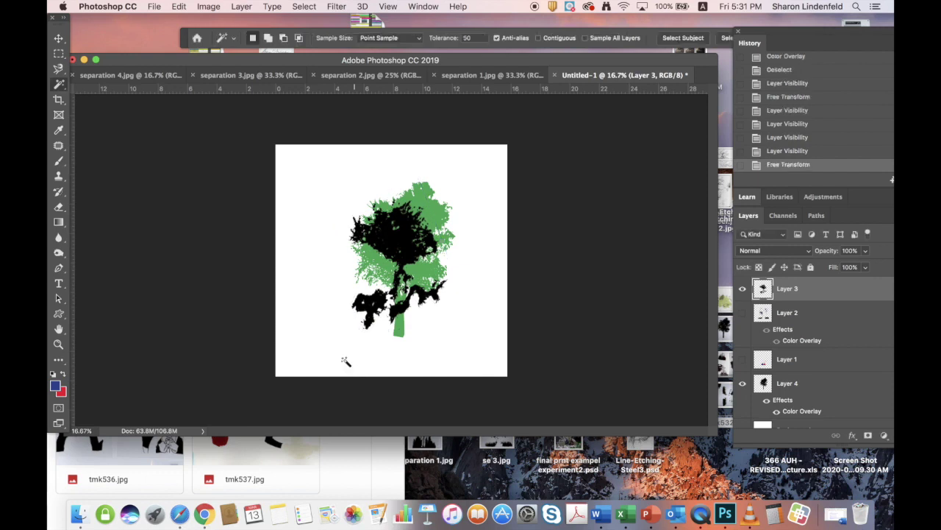
Step: Move the rotated Layer 3 artwork down over the trunk and grass area, and show Layer 2 and Layer 1 again
click(58, 39)
drag(403, 250, 403, 281)
click(742, 313)
click(742, 359)
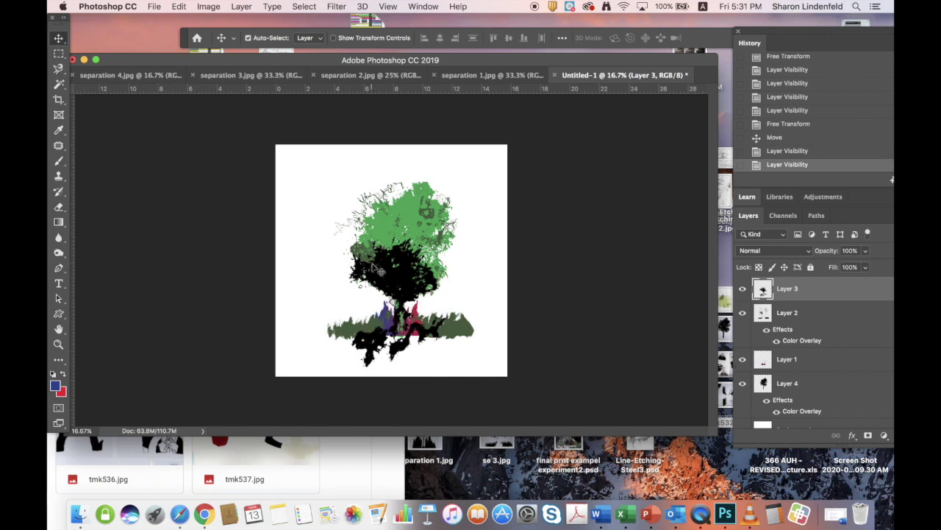
Step: Bring Layer 1 to the top of the layer stack and move the Layer 3 artwork slightly up
drag(797, 362, 794, 305)
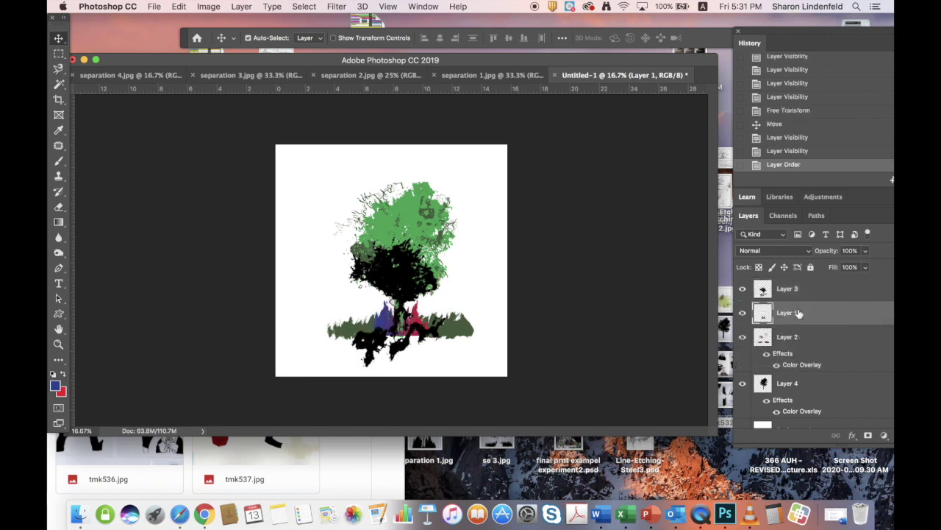
drag(799, 313, 797, 280)
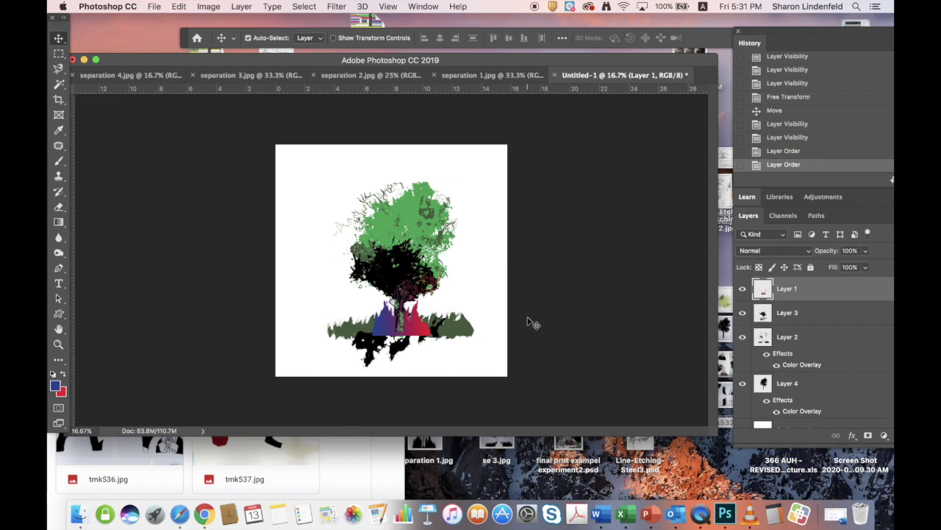
click(781, 312)
drag(380, 272, 386, 250)
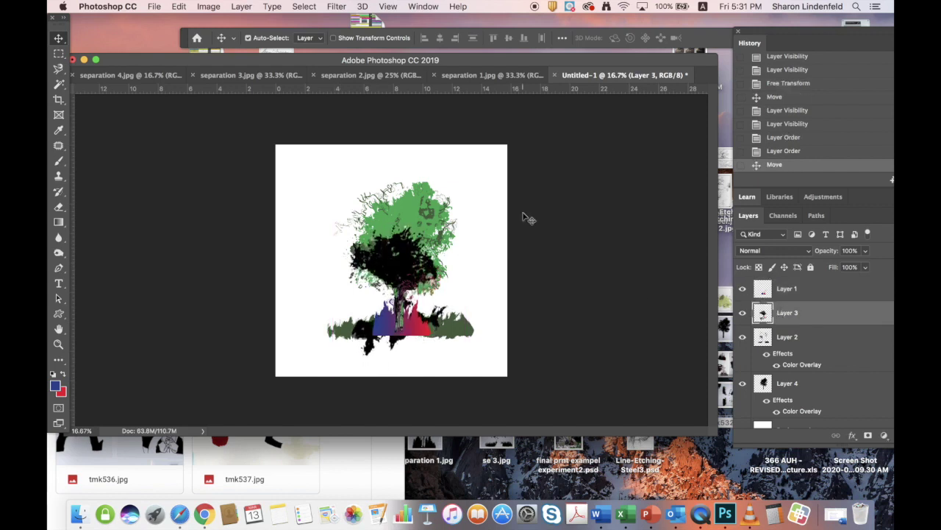
click(851, 433)
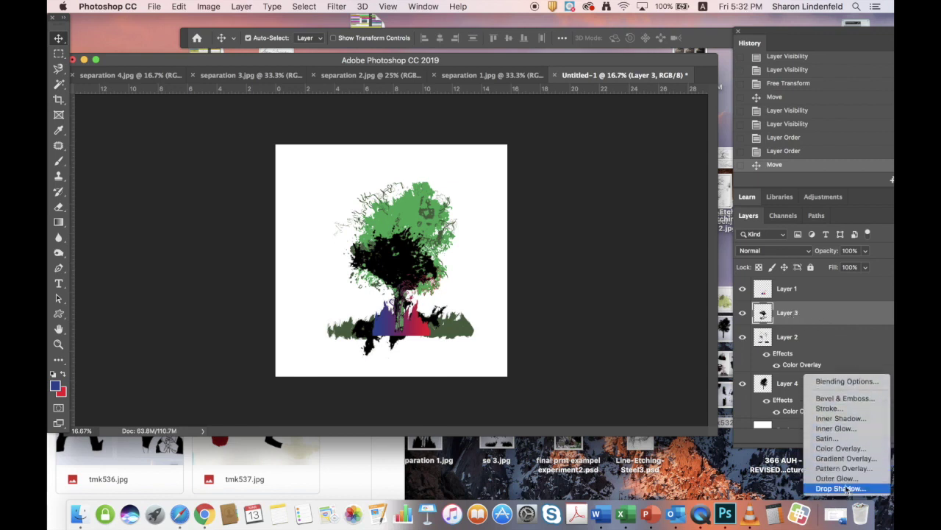
click(841, 448)
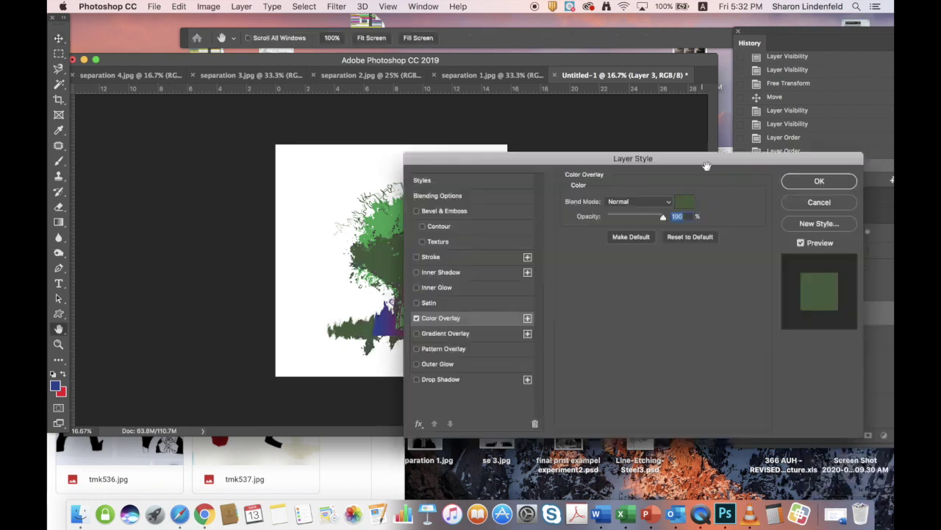
click(810, 207)
Step: Apply a Gradient Overlay with the Red, Green preset to Layer 3 and nudge its artwork slightly
click(853, 436)
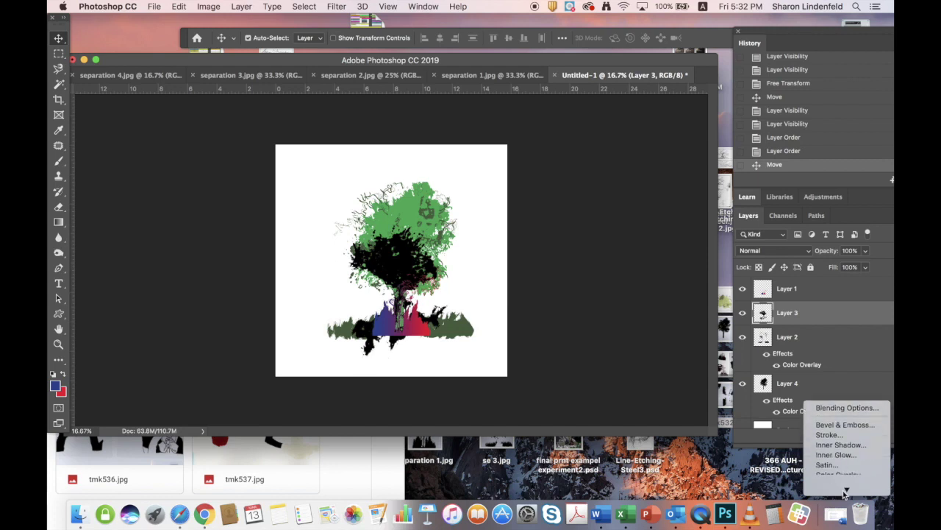
click(842, 480)
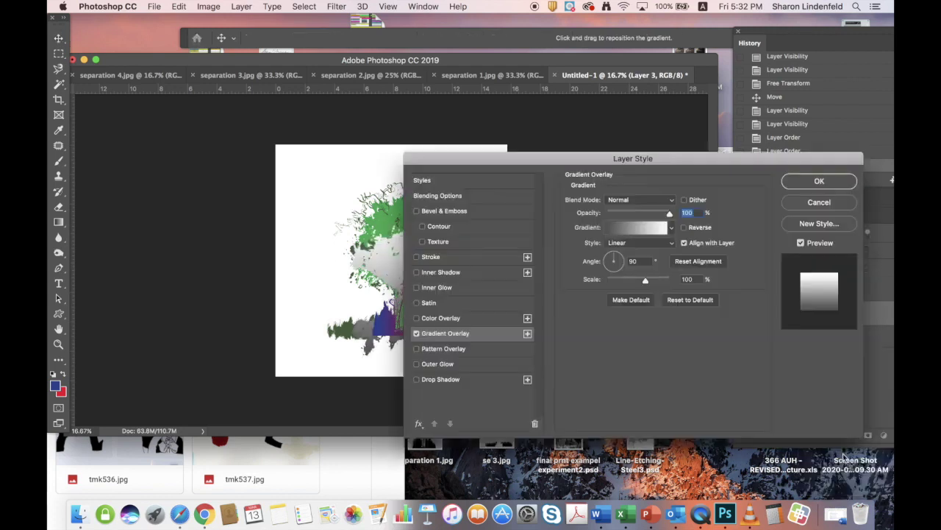
click(645, 232)
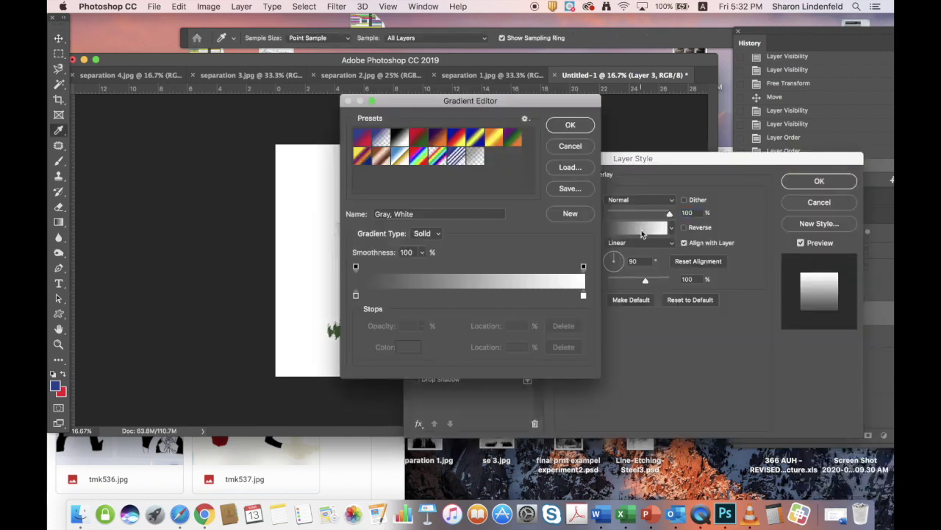
click(419, 139)
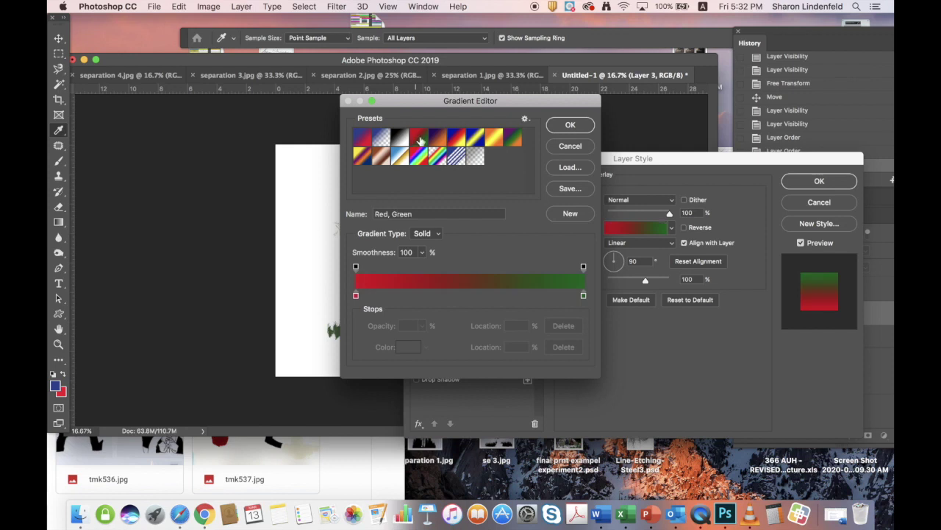
click(563, 128)
click(820, 181)
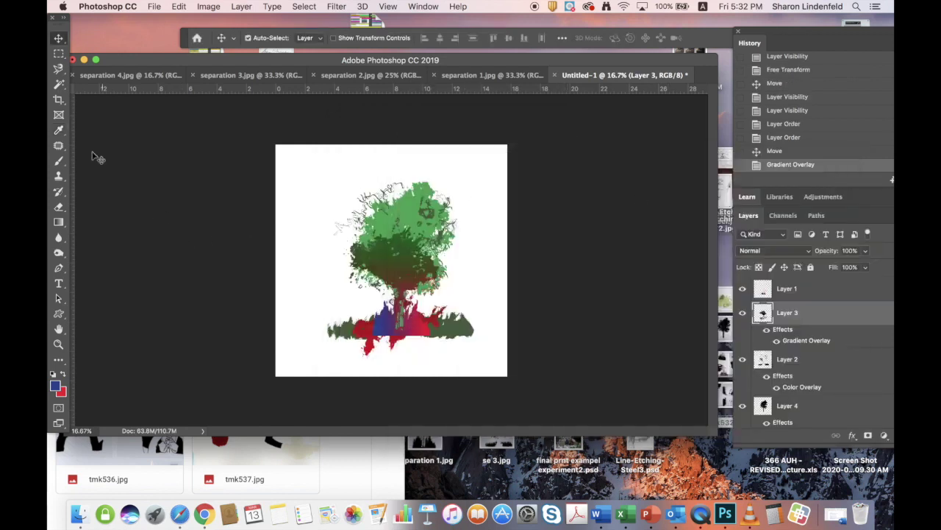
drag(387, 259, 388, 260)
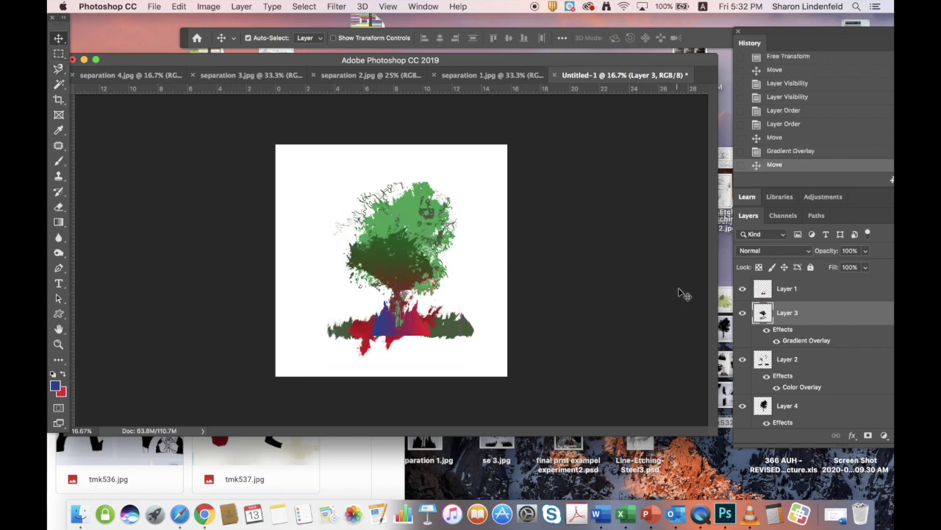
Step: Reduce the opacity of the blue-and-red grass artwork on Layer 1 to 78%
drag(826, 35, 704, 25)
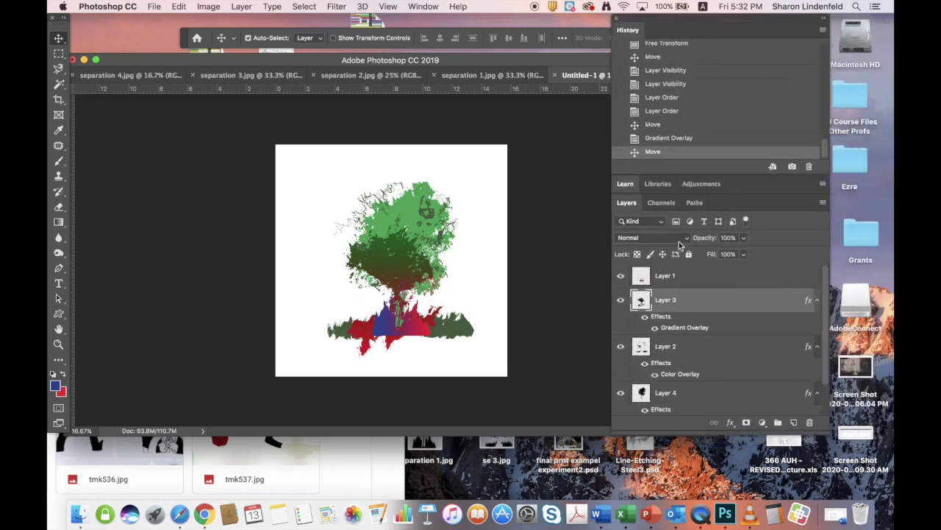
click(676, 283)
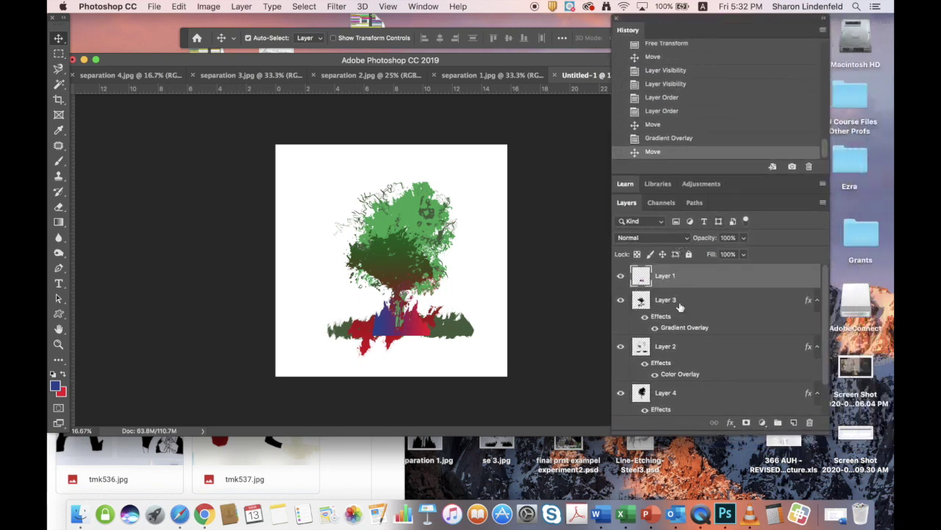
click(681, 304)
click(683, 275)
click(683, 237)
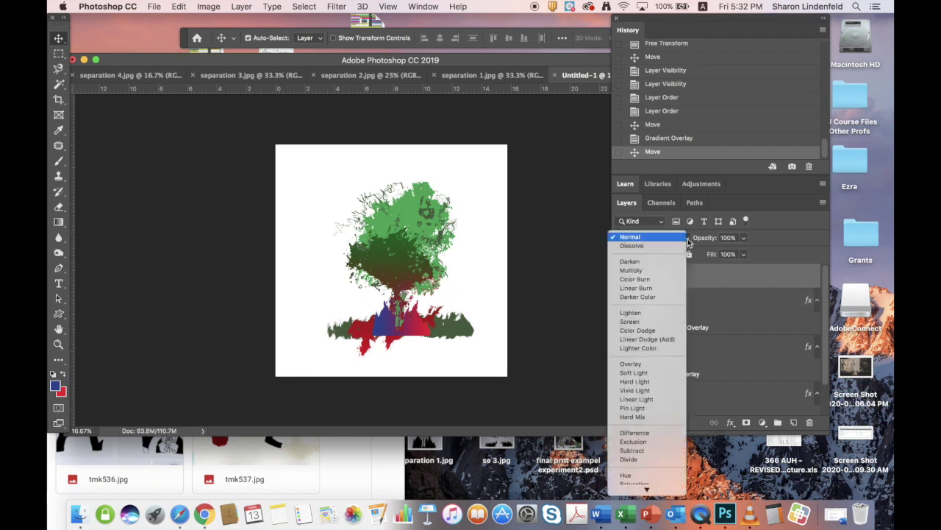
click(746, 239)
click(745, 238)
drag(743, 254, 733, 254)
click(787, 250)
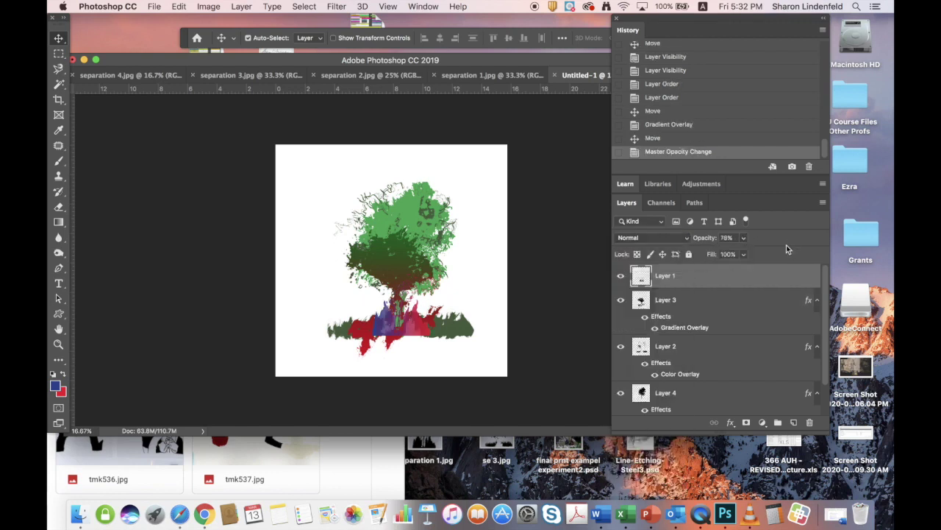
Step: Reduce the opacity of Layer 4 to 73% and of Layer 3 to 74%
click(710, 394)
click(743, 238)
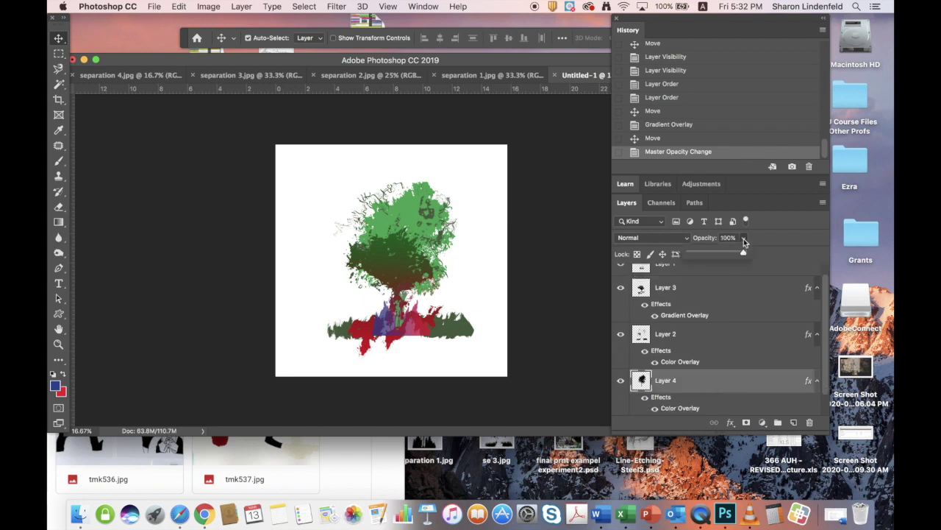
drag(743, 254, 728, 255)
click(784, 234)
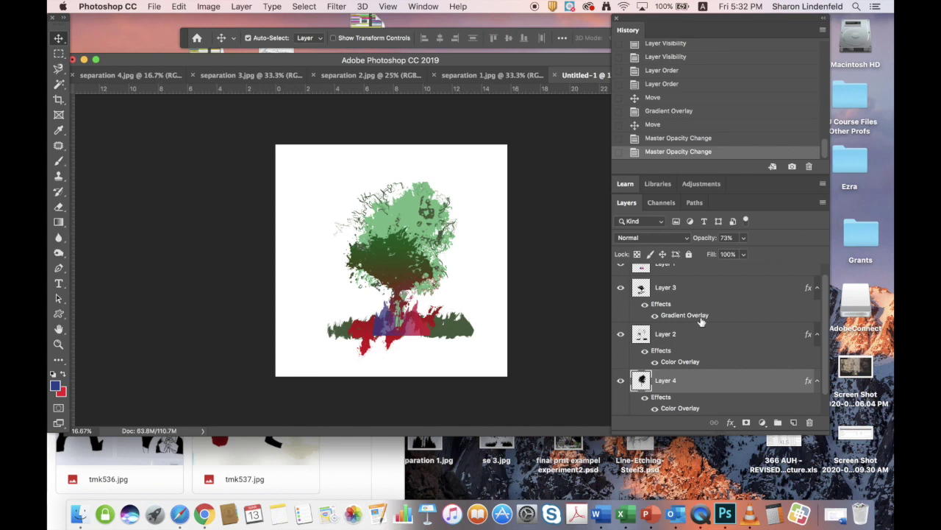
click(713, 291)
click(744, 237)
drag(744, 255, 730, 253)
click(797, 222)
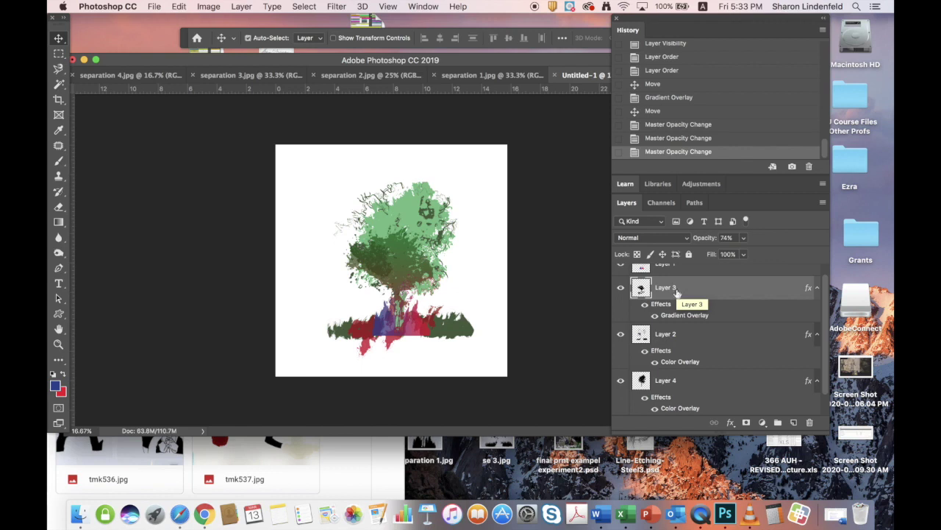
Step: Duplicate Layer 3 four times and spread the tree copies over the upper-left, lower-left, upper-right and bottom areas of the canvas
key(super+j)
key(super+j)
key(super+j)
key(super+j)
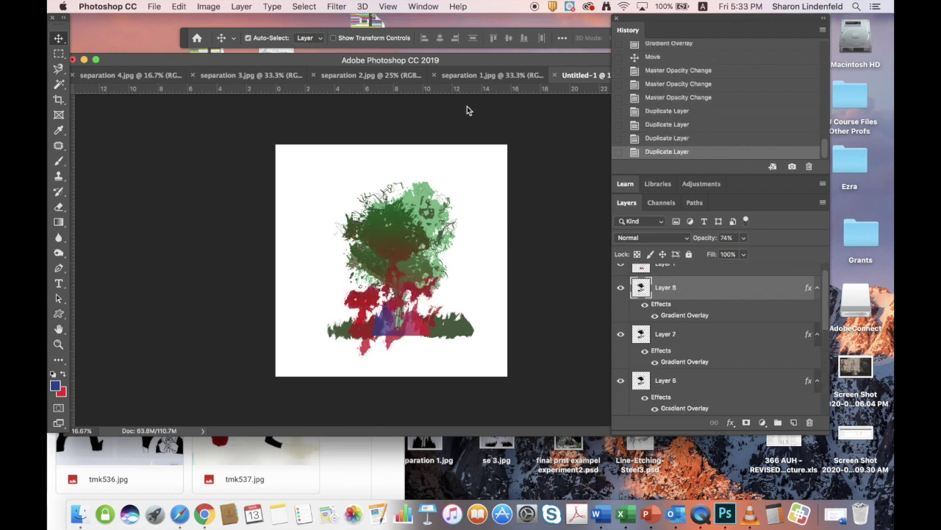
drag(402, 248, 306, 176)
drag(346, 245, 328, 306)
drag(397, 248, 514, 229)
drag(397, 246, 434, 338)
drag(479, 219, 487, 229)
Step: Set the opacity of the lower-left tree copy on Layer 7 to 21% and the upper-right copy on Layer 6 to 100%
click(330, 284)
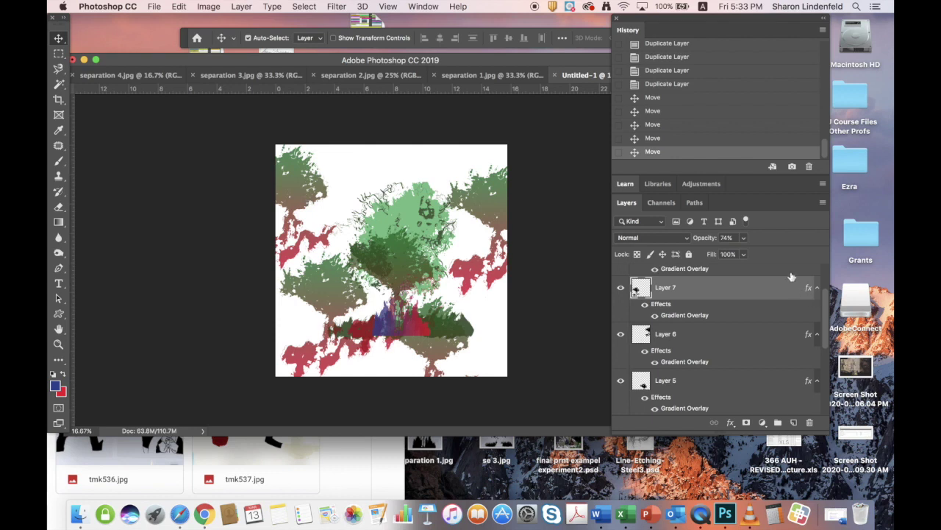
click(743, 254)
drag(743, 254, 716, 253)
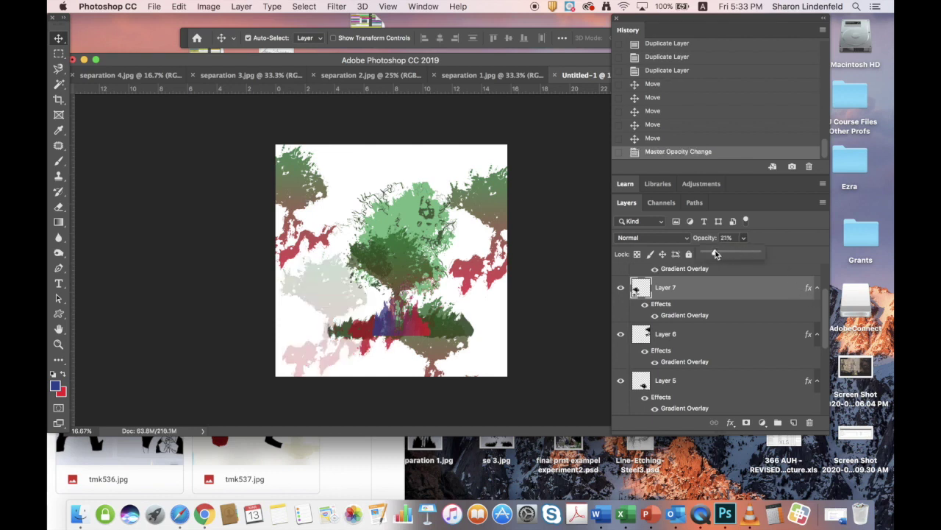
click(717, 333)
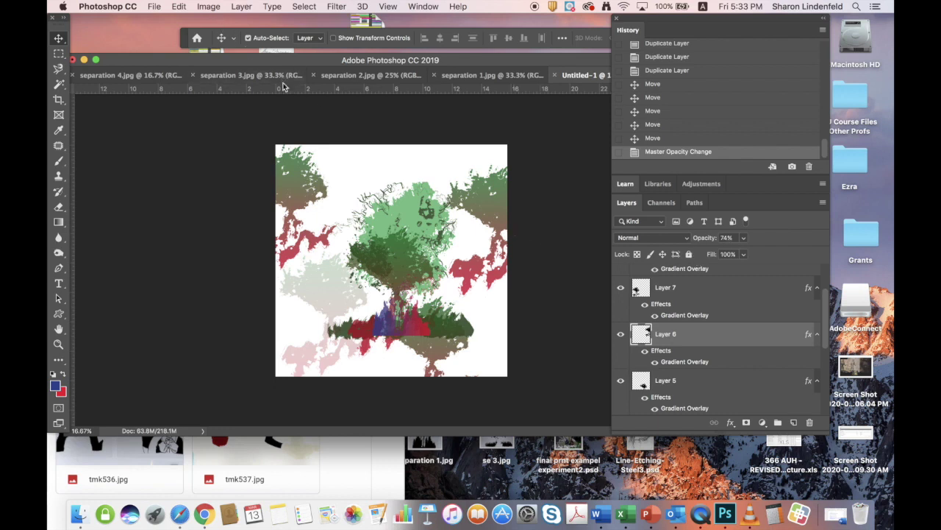
click(744, 238)
drag(743, 254, 772, 253)
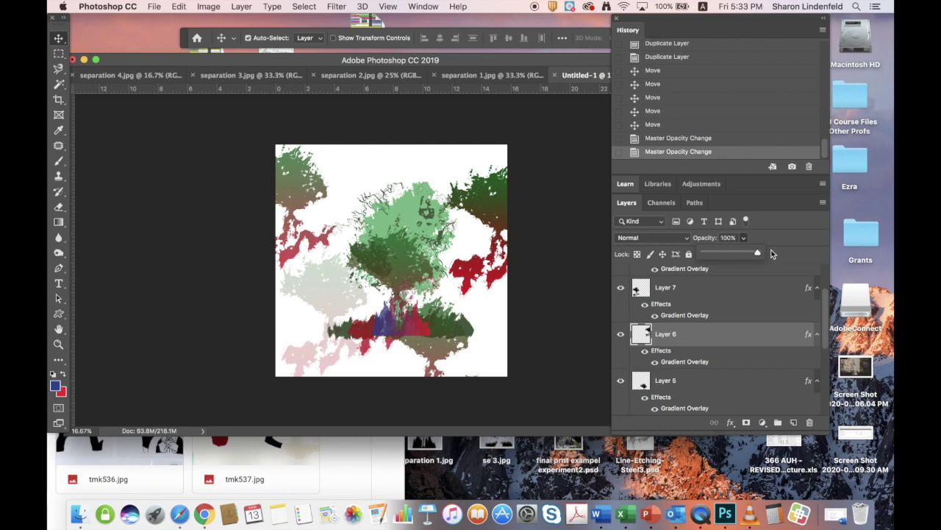
Step: Apply a Levels adjustment to the bottom tree copy on Layer 5 and make three duplicates of the blue-and-red Layer 1 artwork
click(396, 340)
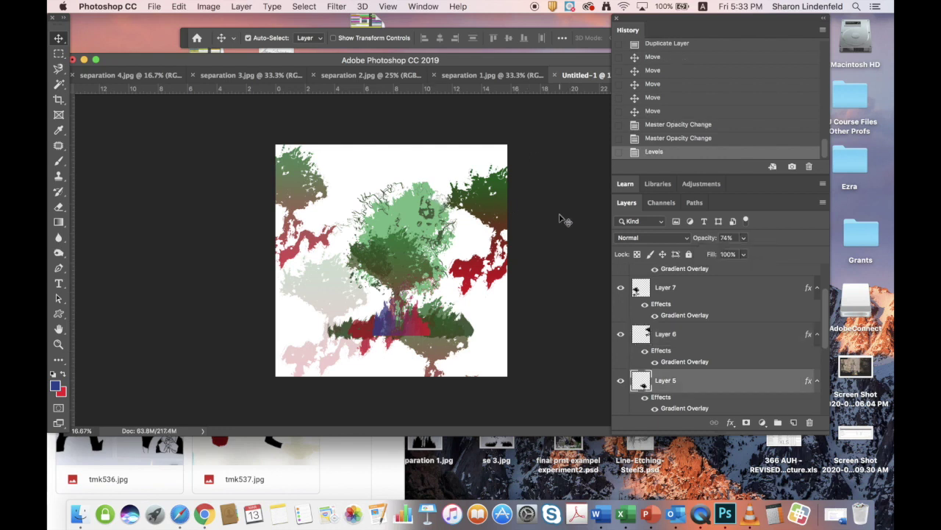
drag(826, 296, 825, 335)
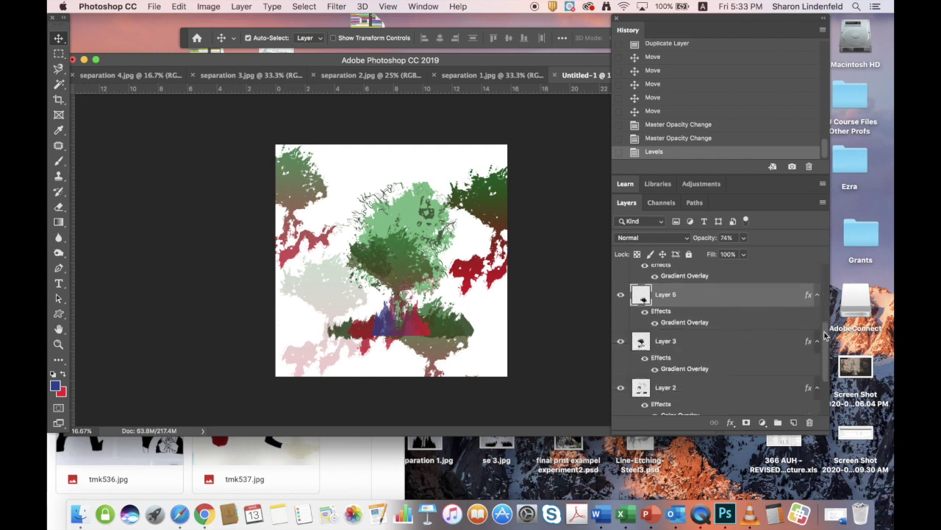
click(677, 386)
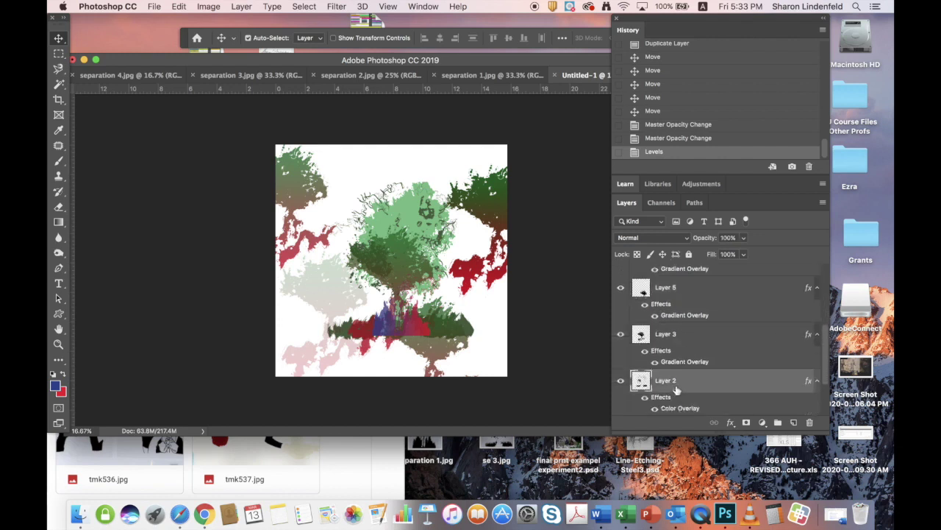
click(411, 329)
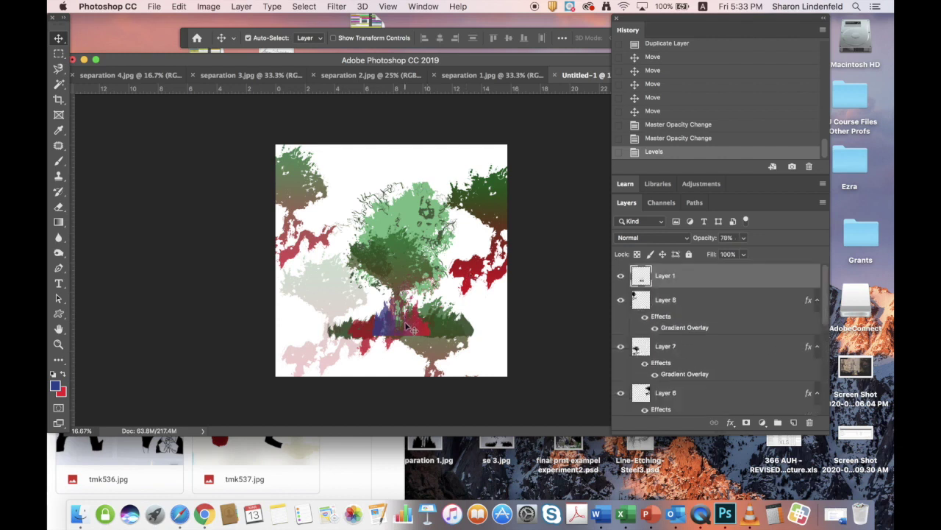
drag(408, 329, 412, 328)
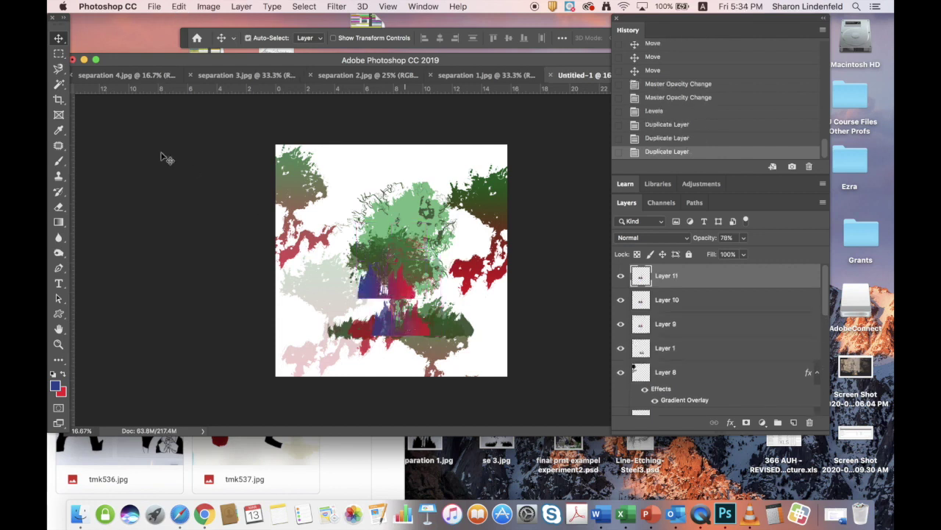
Step: Move the dark central tree left over the faded copy, and place two blue-and-red grass duplicates at the right tree and bottom tree
drag(339, 274, 291, 272)
click(397, 294)
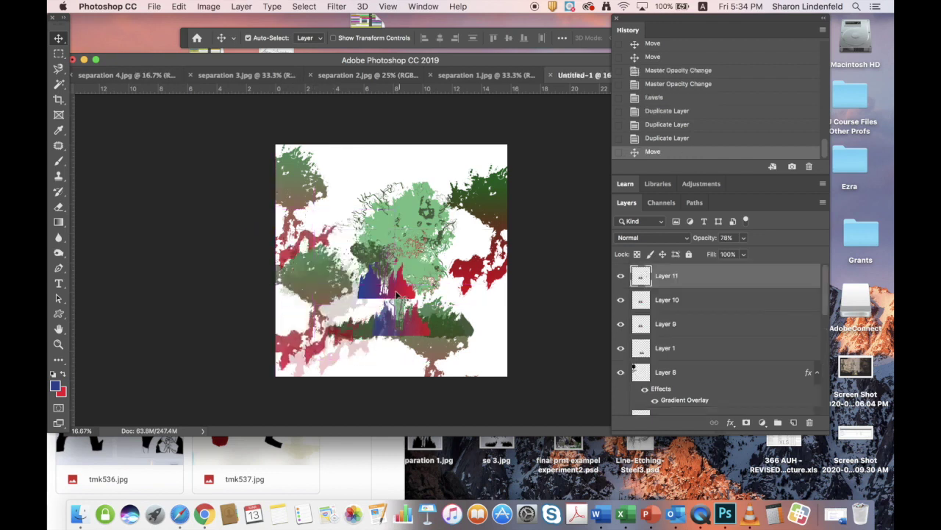
drag(398, 294, 497, 266)
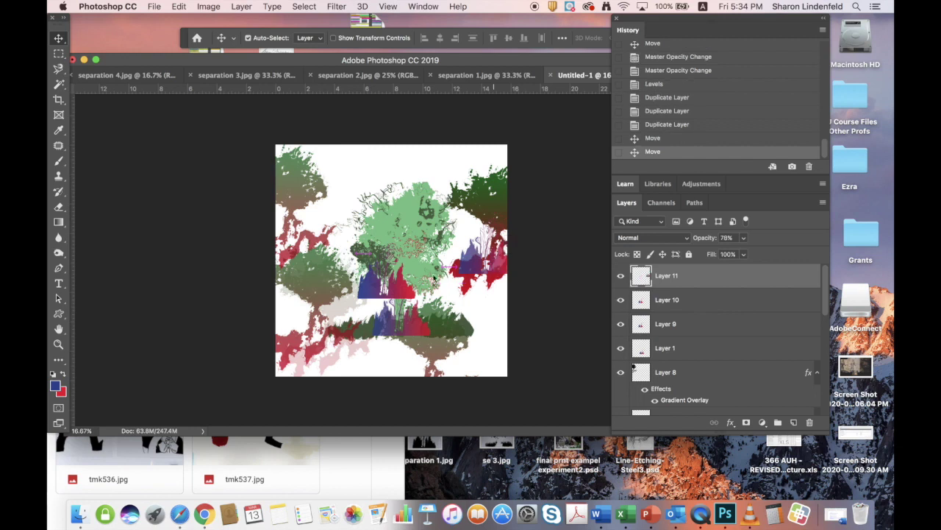
click(405, 292)
drag(404, 293, 436, 381)
Step: Shift the central tree artwork slightly up and left, and move the Layer 9 grass duplicate beneath the upper-left tree
drag(397, 298, 406, 271)
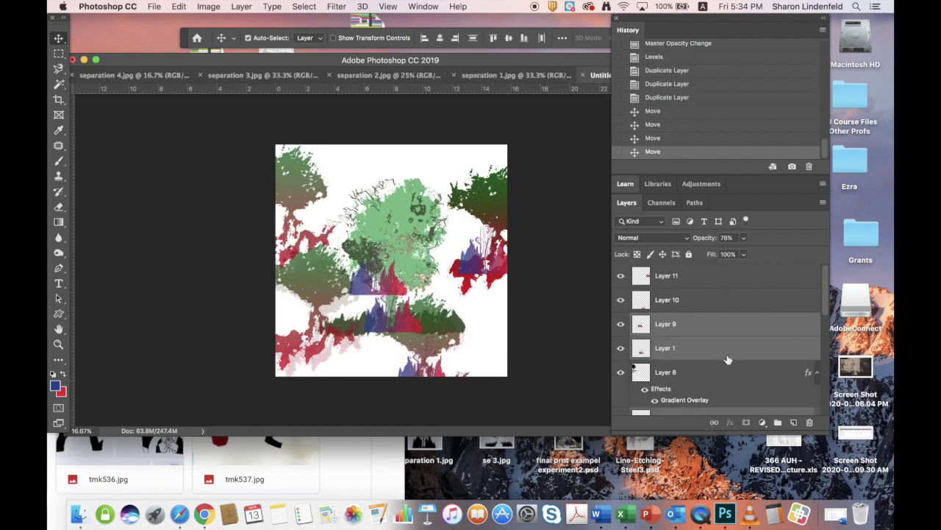
click(700, 329)
drag(368, 292, 287, 226)
click(544, 133)
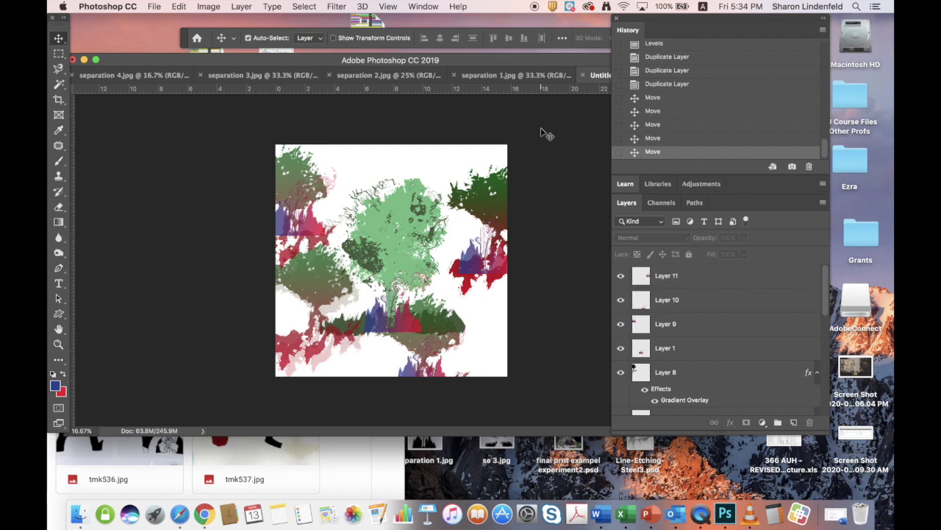
Step: Uncover the desktop files and open experiment 2.jpg in Photoshop
drag(546, 66, 511, 71)
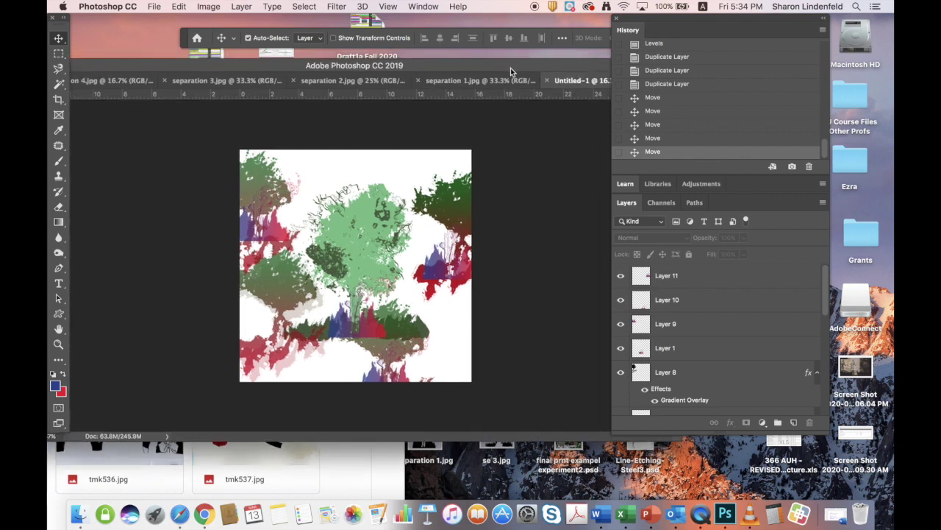
drag(616, 26, 754, 51)
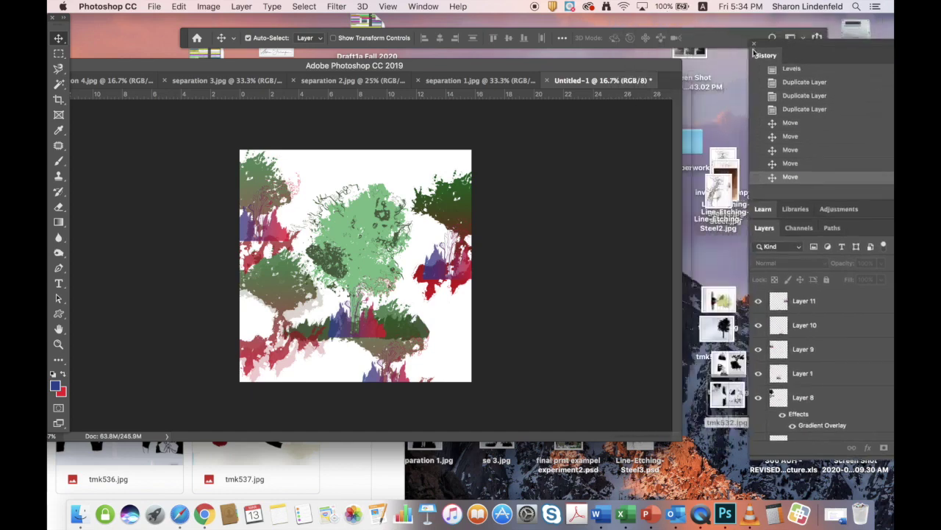
drag(643, 69, 483, 74)
drag(597, 144, 724, 512)
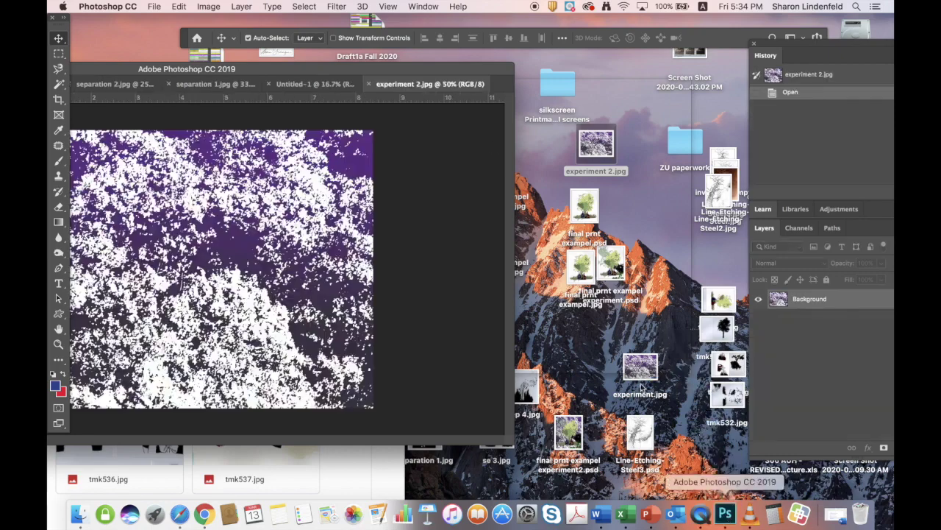
double_click(407, 66)
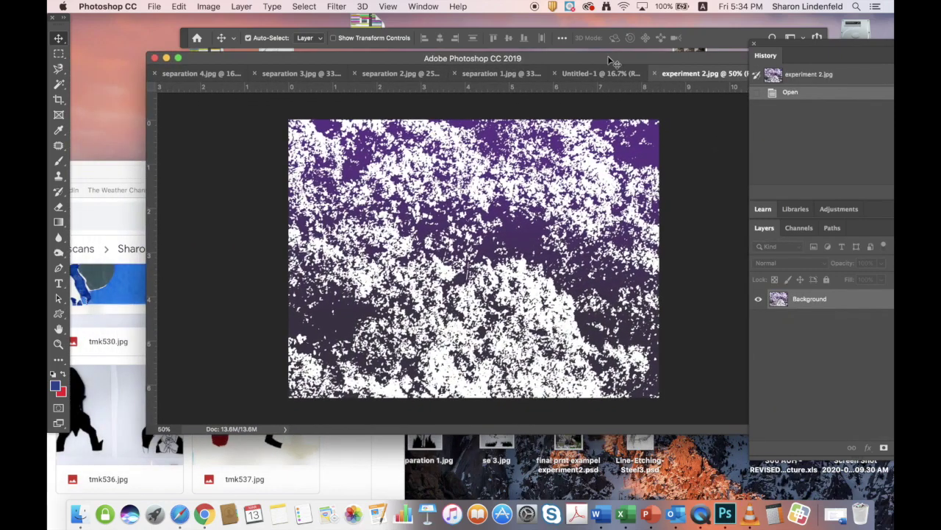
Step: Copy the entire experiment 2.jpg image and paste it into the Untitled-1 document
key(super+a)
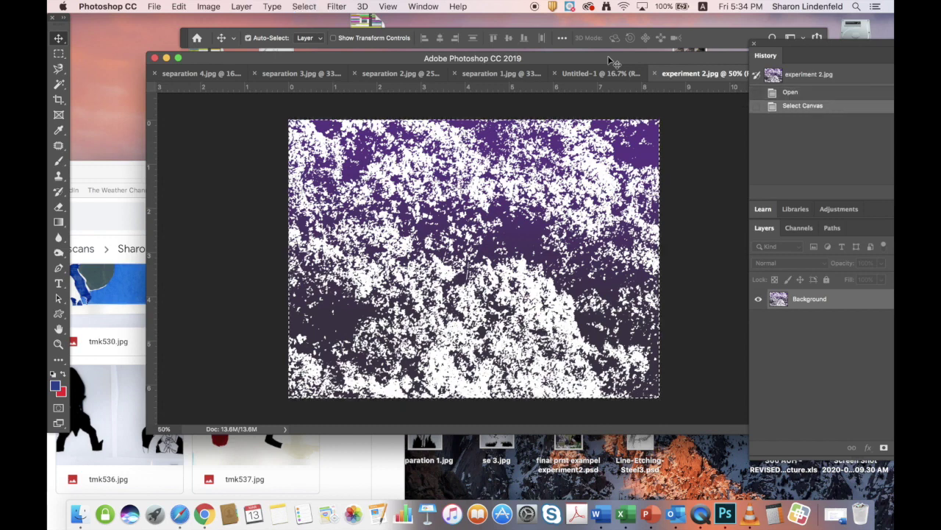
key(super+c)
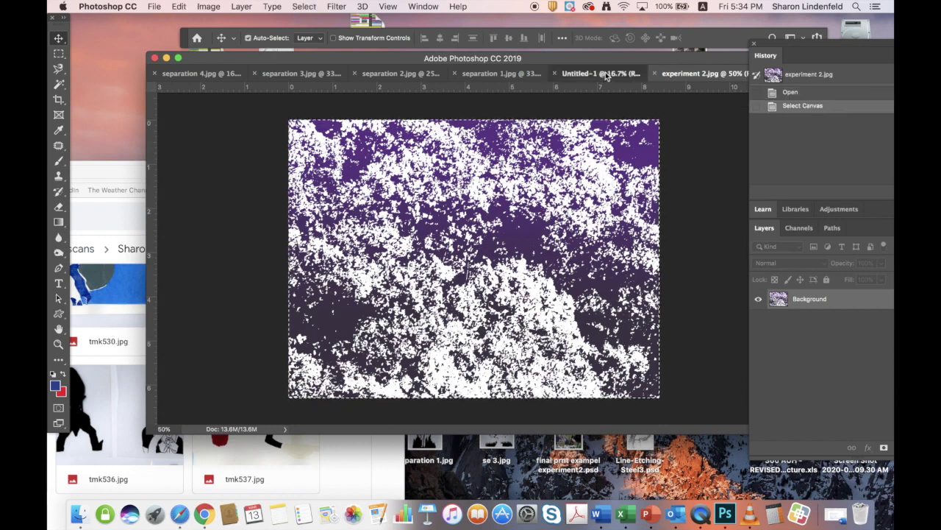
click(602, 73)
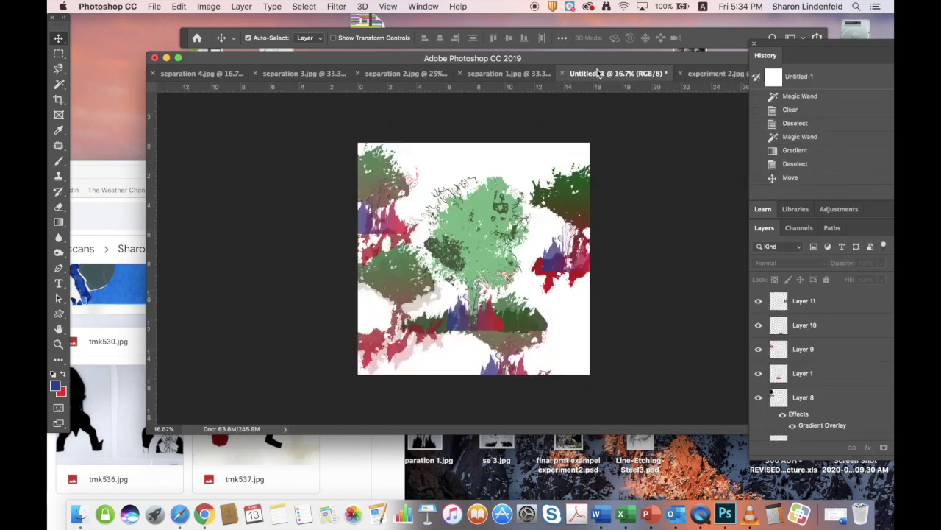
key(super+v)
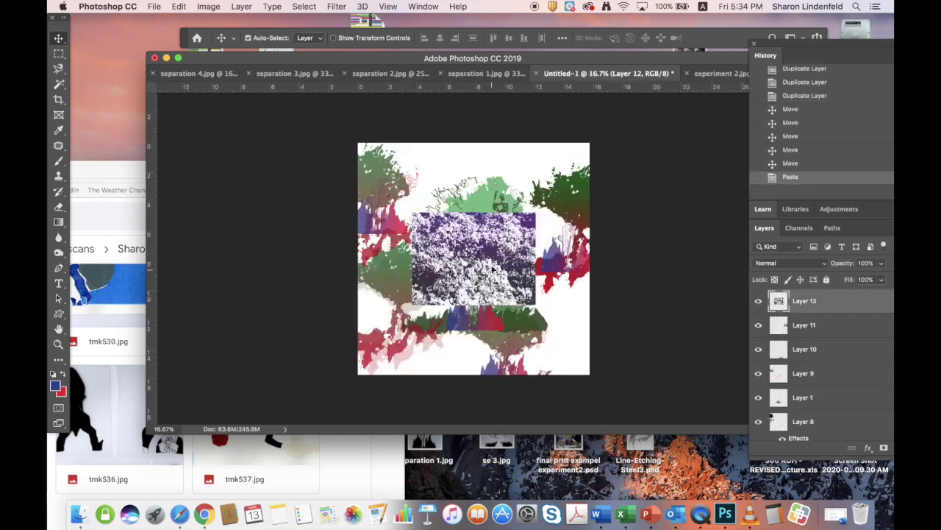
Step: Scale the pasted experiment 2 texture to about 237% width and 290% height so it covers the whole canvas
drag(351, 60, 307, 59)
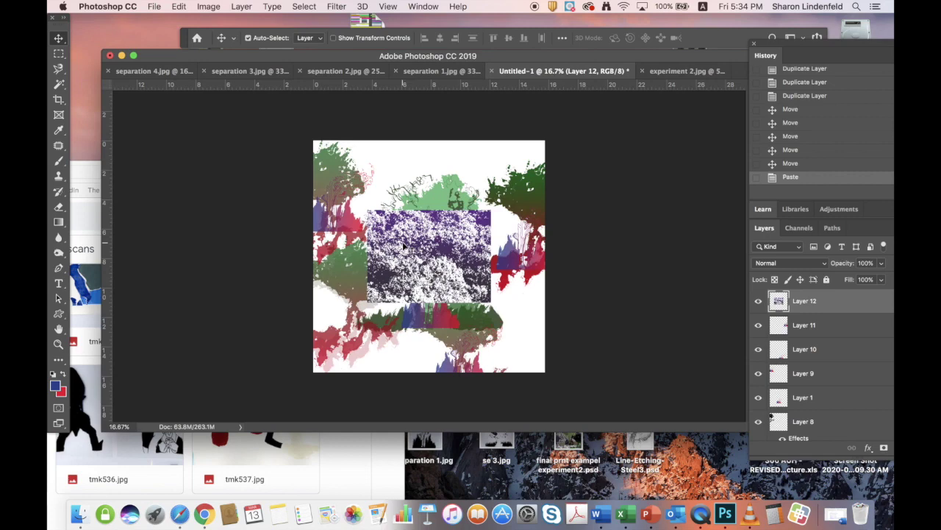
click(179, 7)
mouse_move(210, 278)
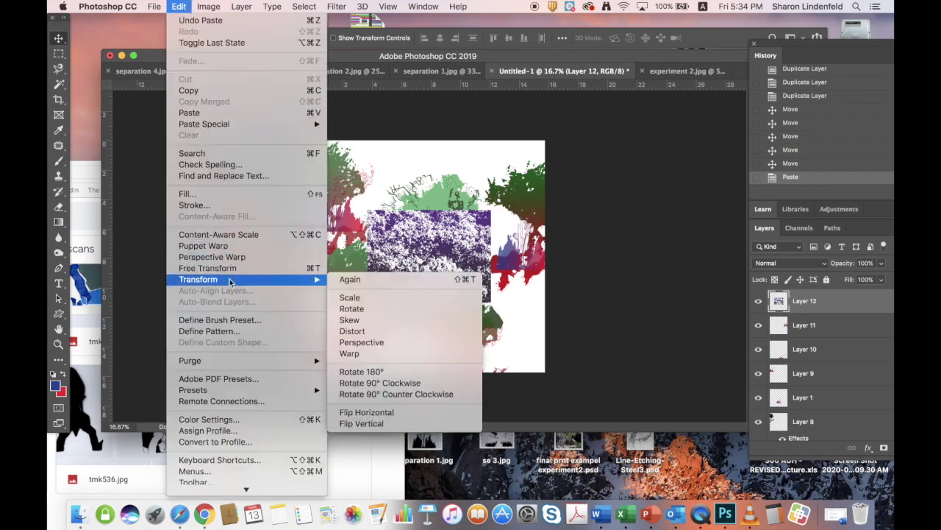
click(349, 298)
drag(490, 210, 555, 160)
drag(365, 301, 318, 339)
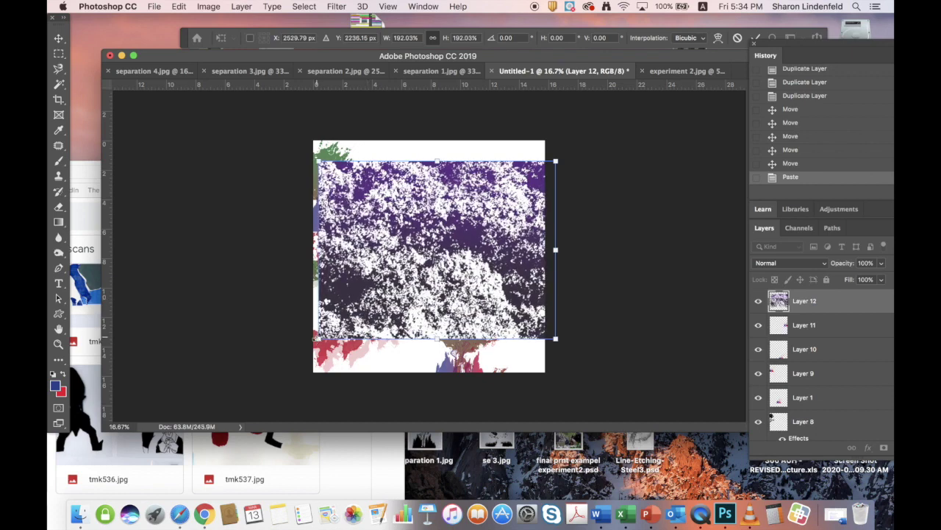
drag(441, 159, 437, 126)
drag(317, 233, 263, 233)
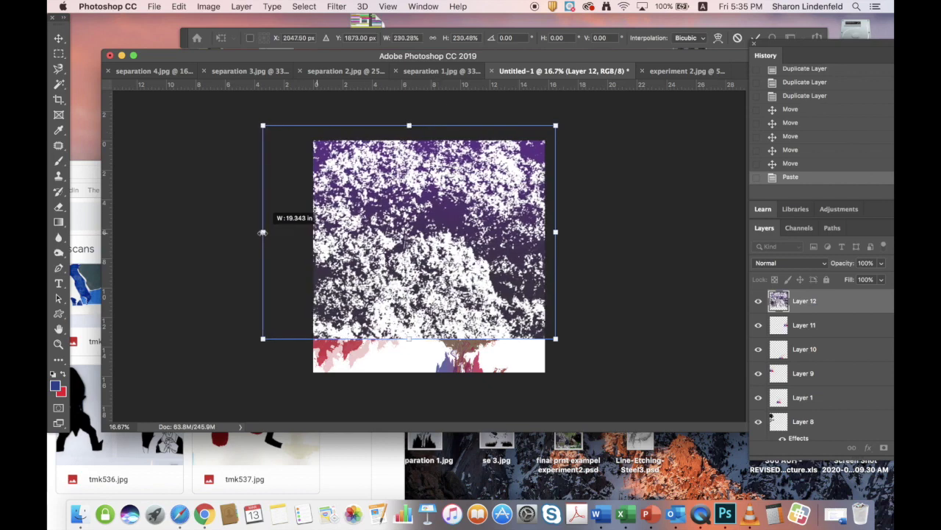
drag(408, 339, 407, 396)
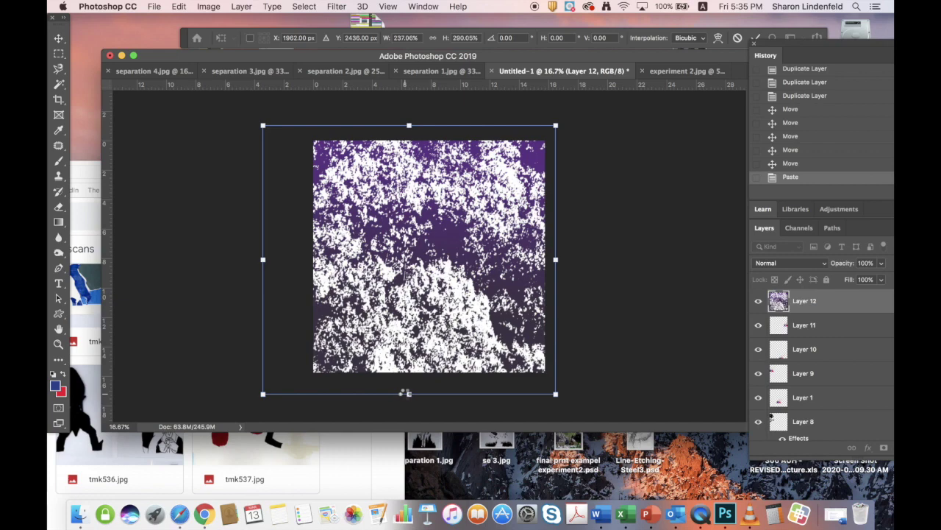
key(Return)
Step: Move the Layer 12 texture down the layer stack to directly beneath Layer 6
drag(834, 309, 824, 409)
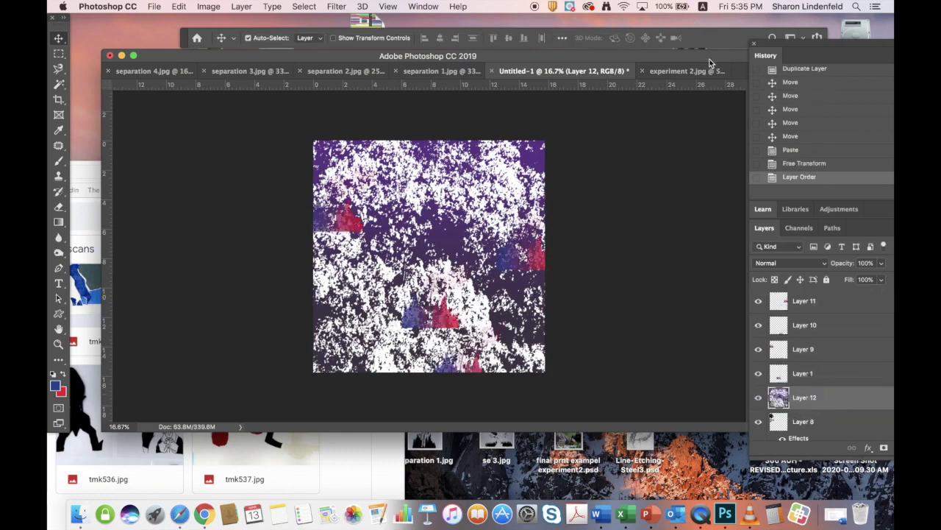
drag(709, 63, 692, 49)
drag(776, 46, 774, 163)
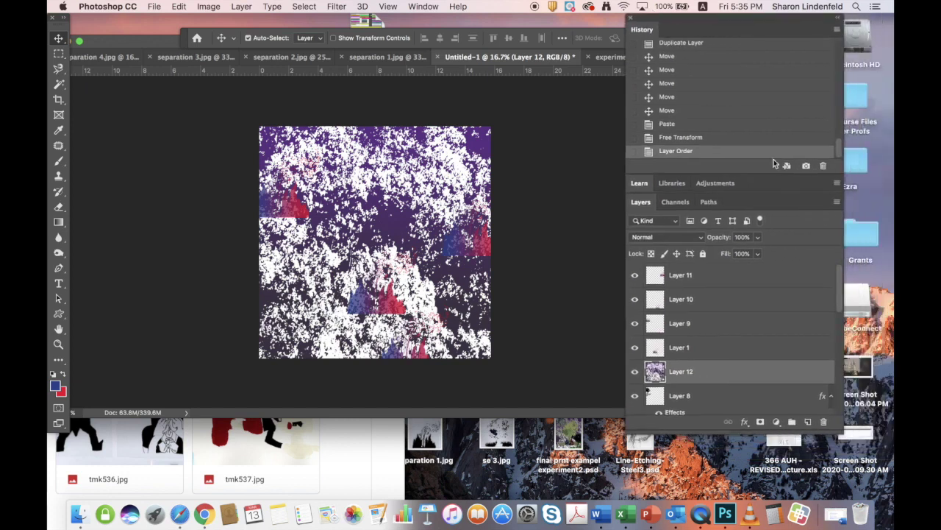
scroll(835, 274, down, 3)
drag(767, 302, 755, 398)
drag(841, 323, 841, 343)
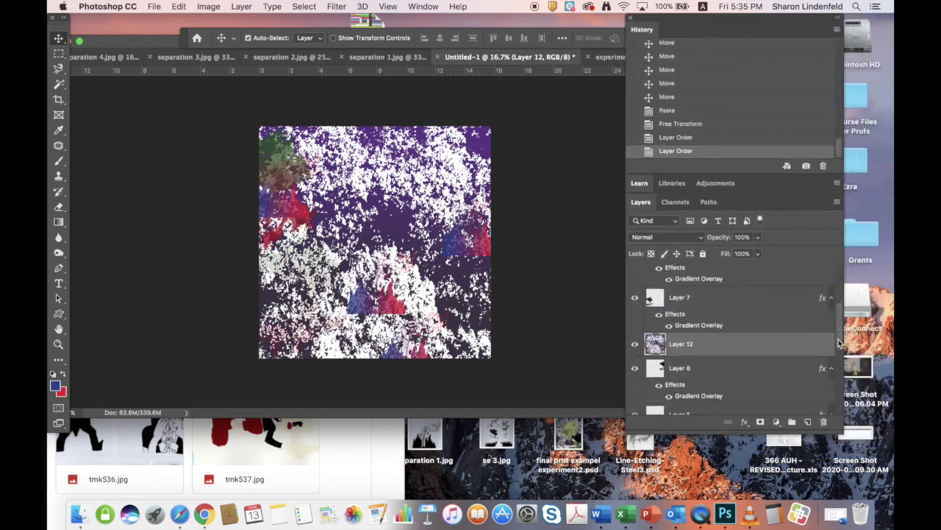
drag(743, 351, 740, 384)
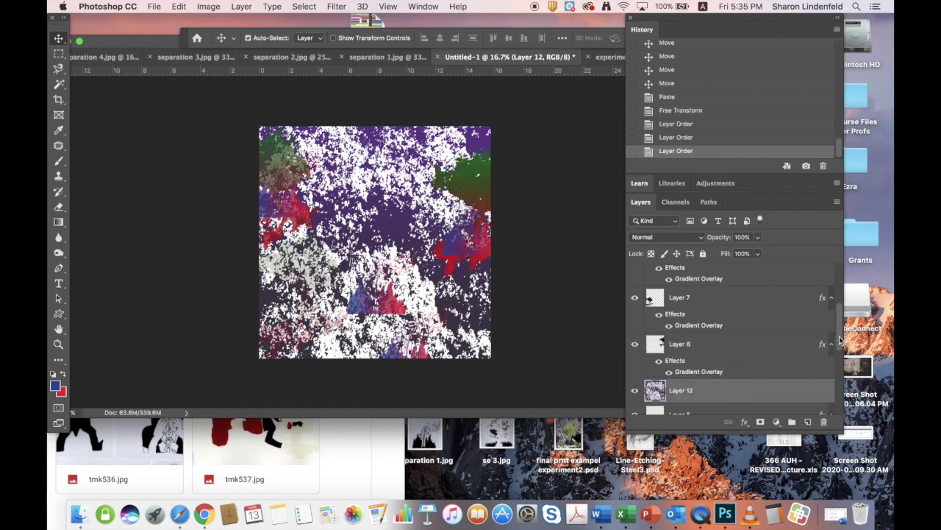
Step: Move the Layer 12 texture further down between Layer 3 and Layer 2, and reduce its opacity to 59%
drag(838, 340, 844, 353)
drag(773, 341, 736, 378)
drag(844, 345, 845, 356)
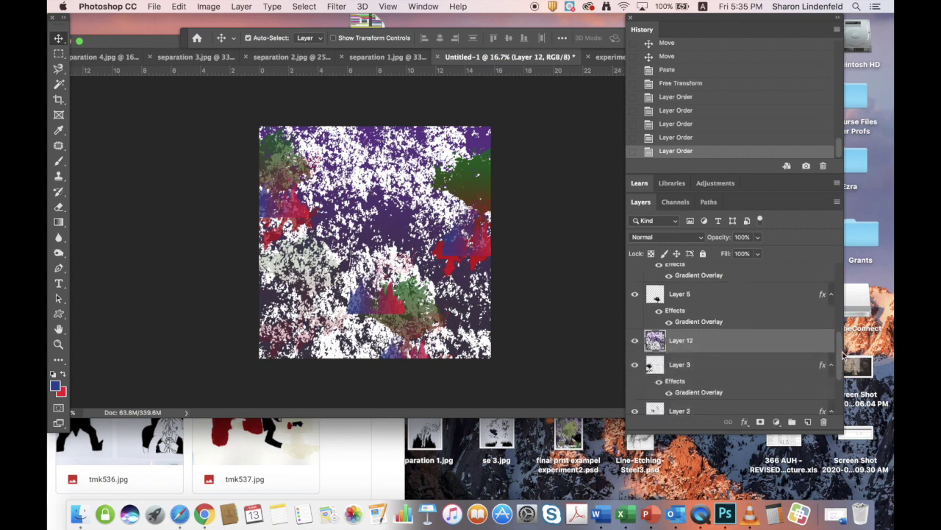
drag(765, 333, 735, 397)
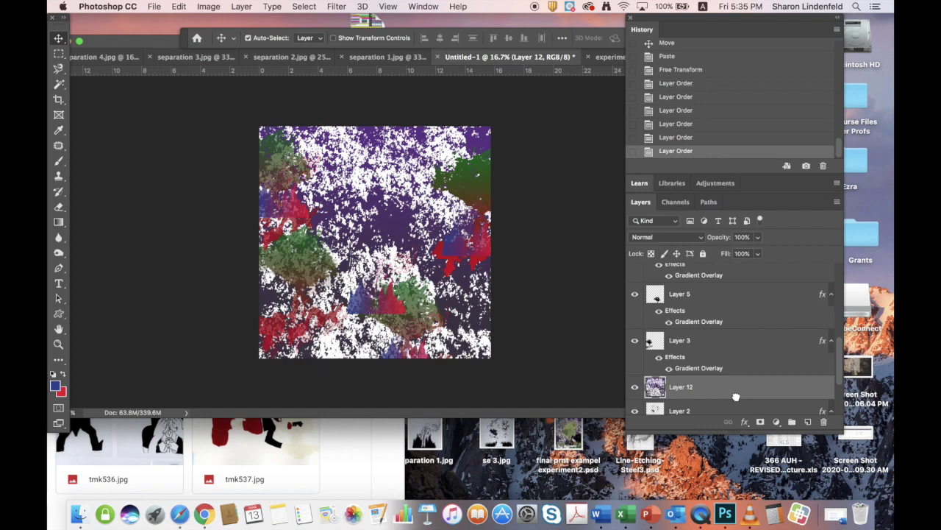
click(758, 237)
drag(758, 254, 737, 252)
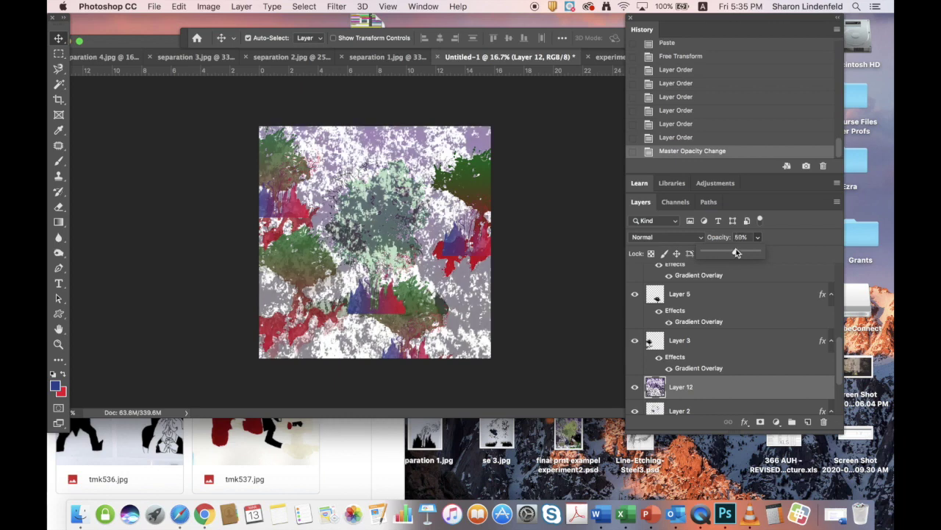